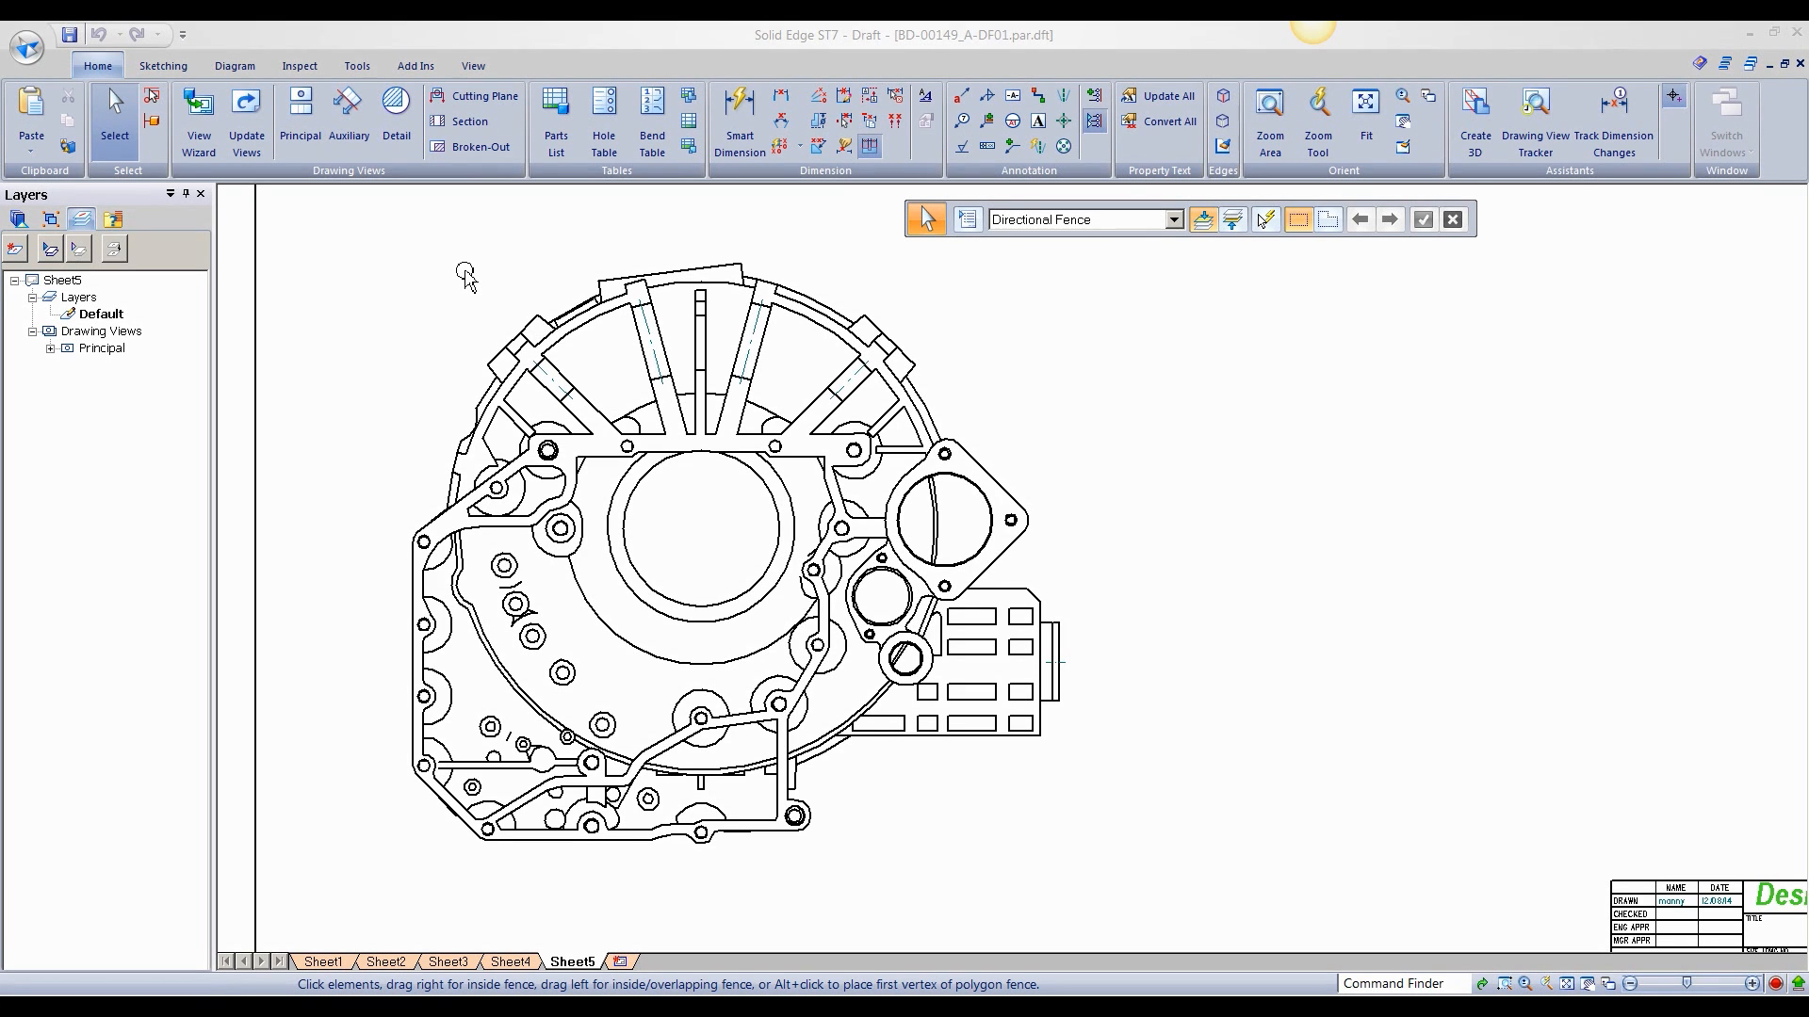
# - Start the Hole Table command from the Tables group on the Home tab
pyautogui.click(608, 120)
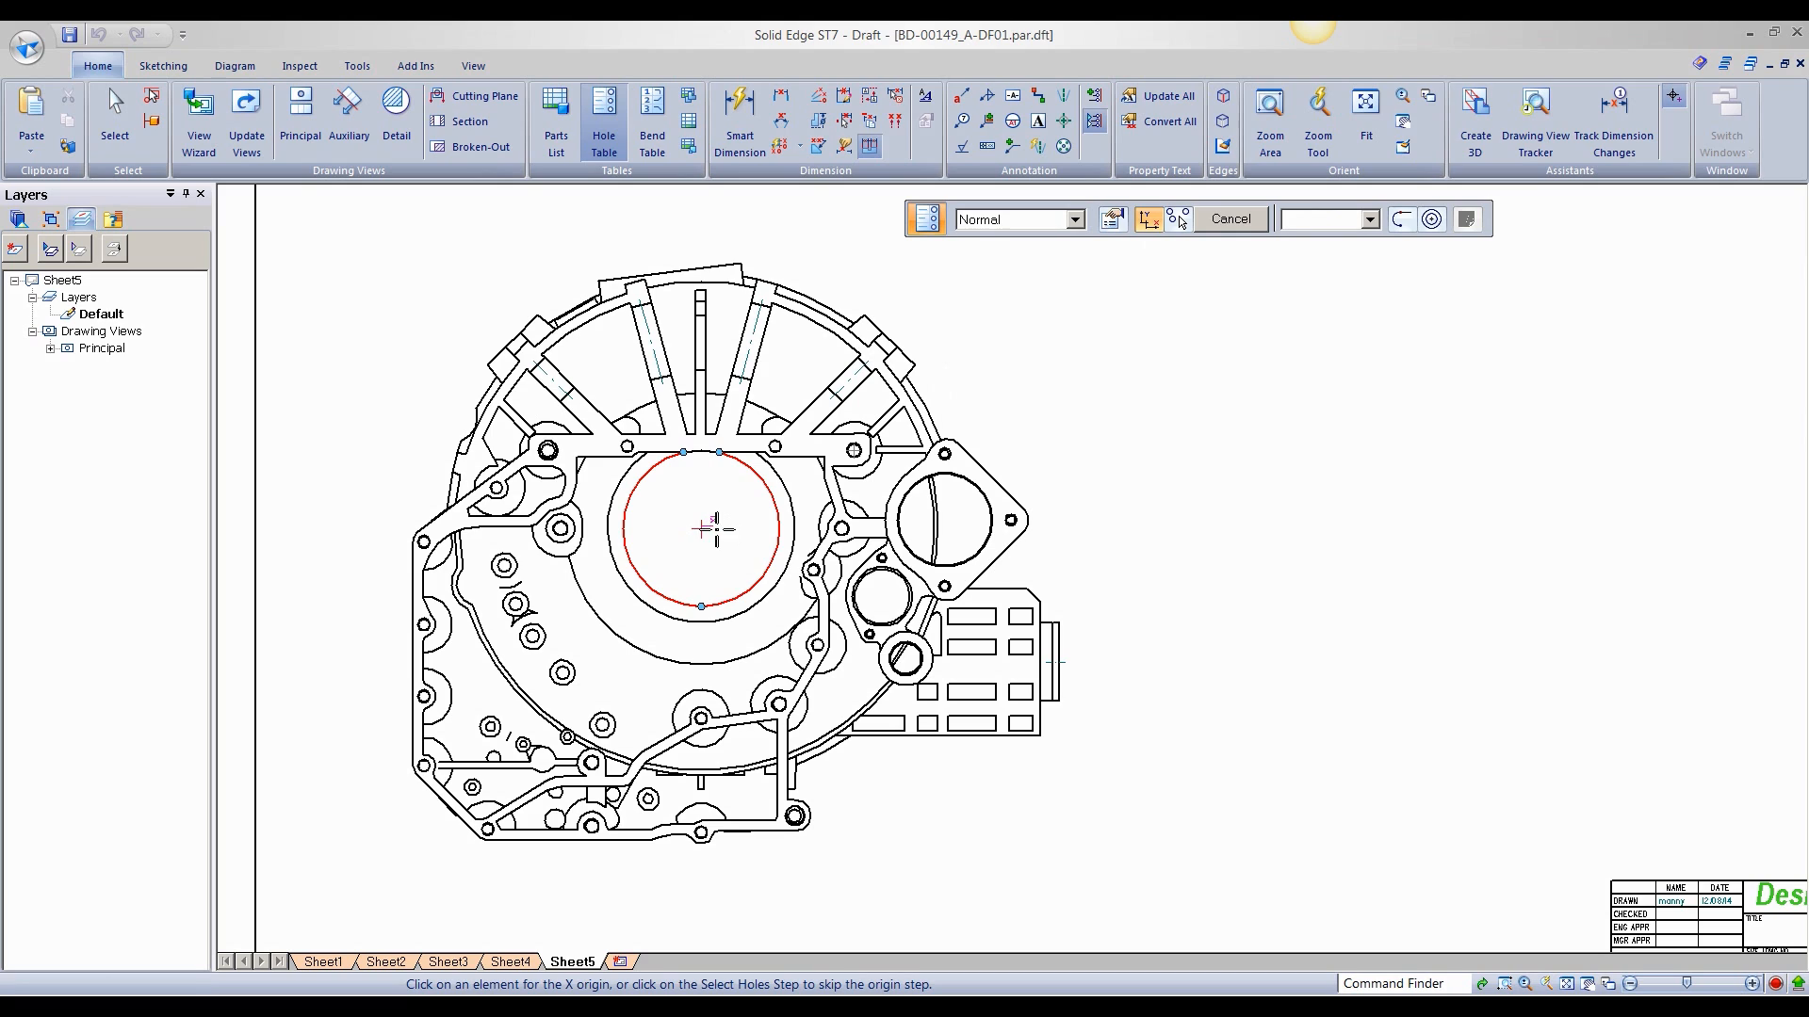
# - Set the table's X and Y origin at the central bore and fence-select all the part's holes
pyautogui.click(713, 528)
pyautogui.click(703, 552)
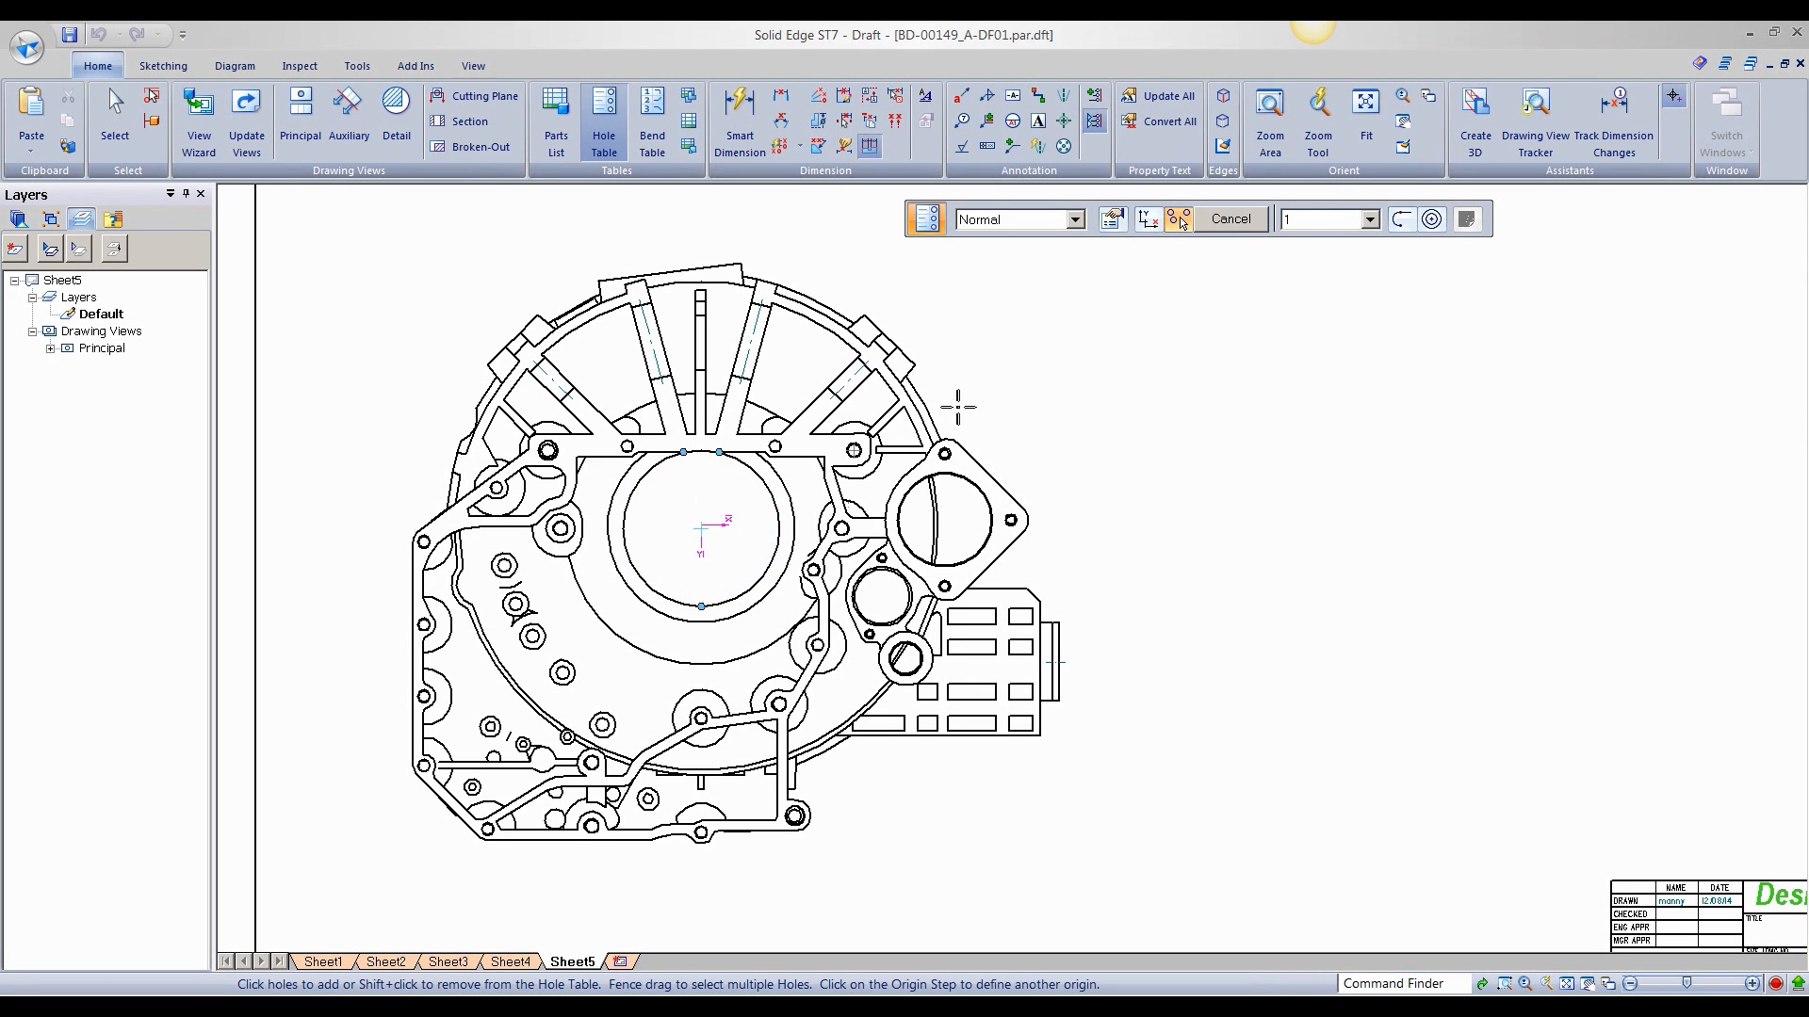
pyautogui.moveTo(1108, 904); pyautogui.dragTo(335, 255)
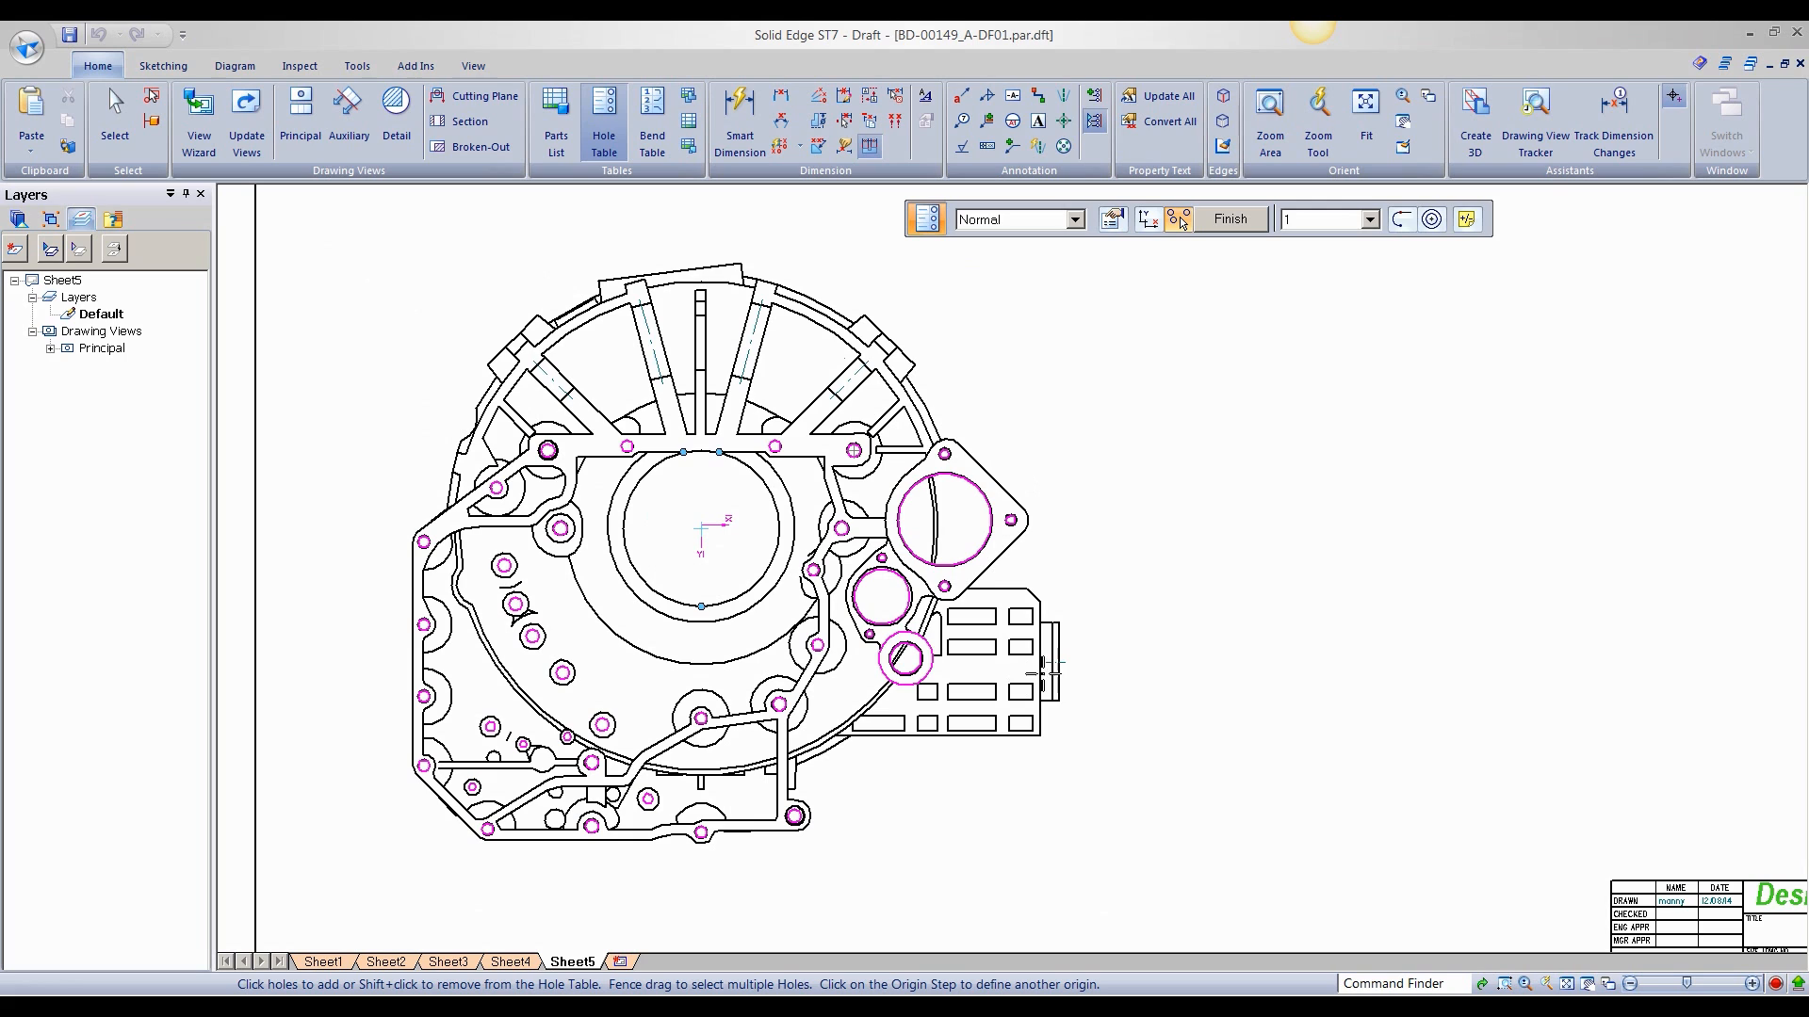
pyautogui.rightClick(1226, 443)
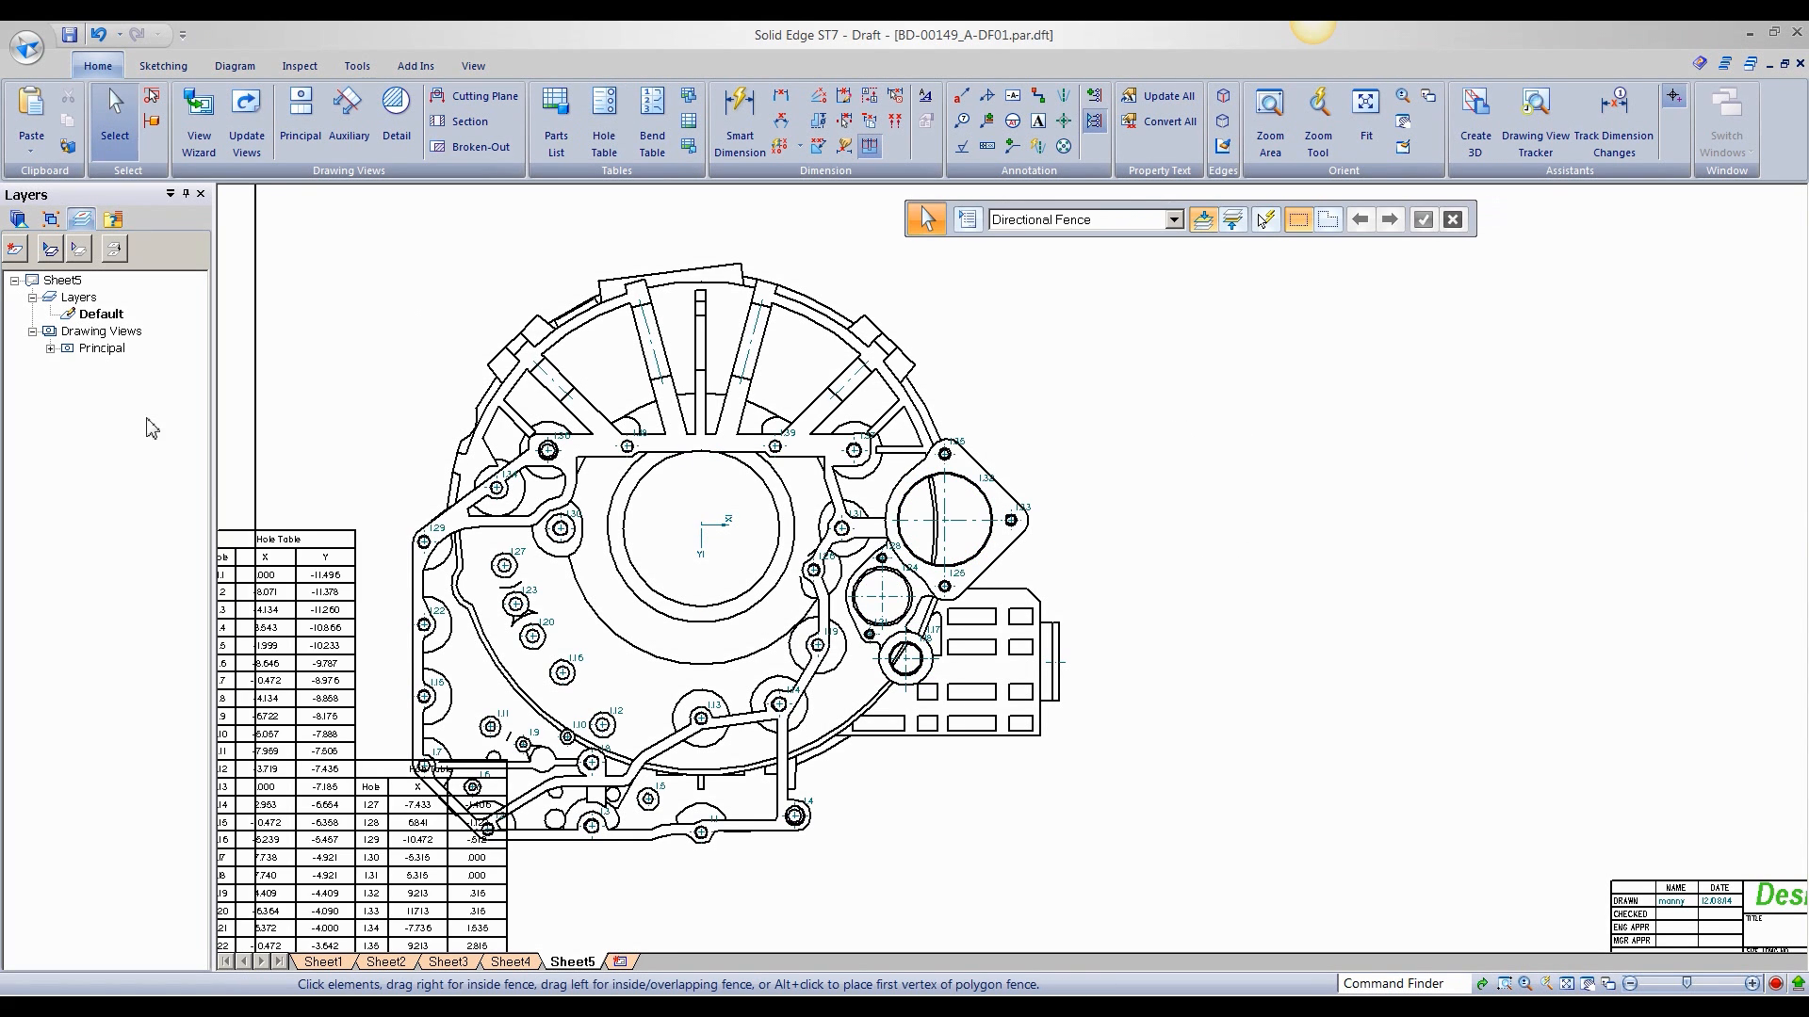
# - Place the hole table to the right of the part view and open its Properties
pyautogui.click(303, 537)
pyautogui.moveTo(303, 537); pyautogui.dragTo(1274, 319)
pyautogui.click(1364, 324)
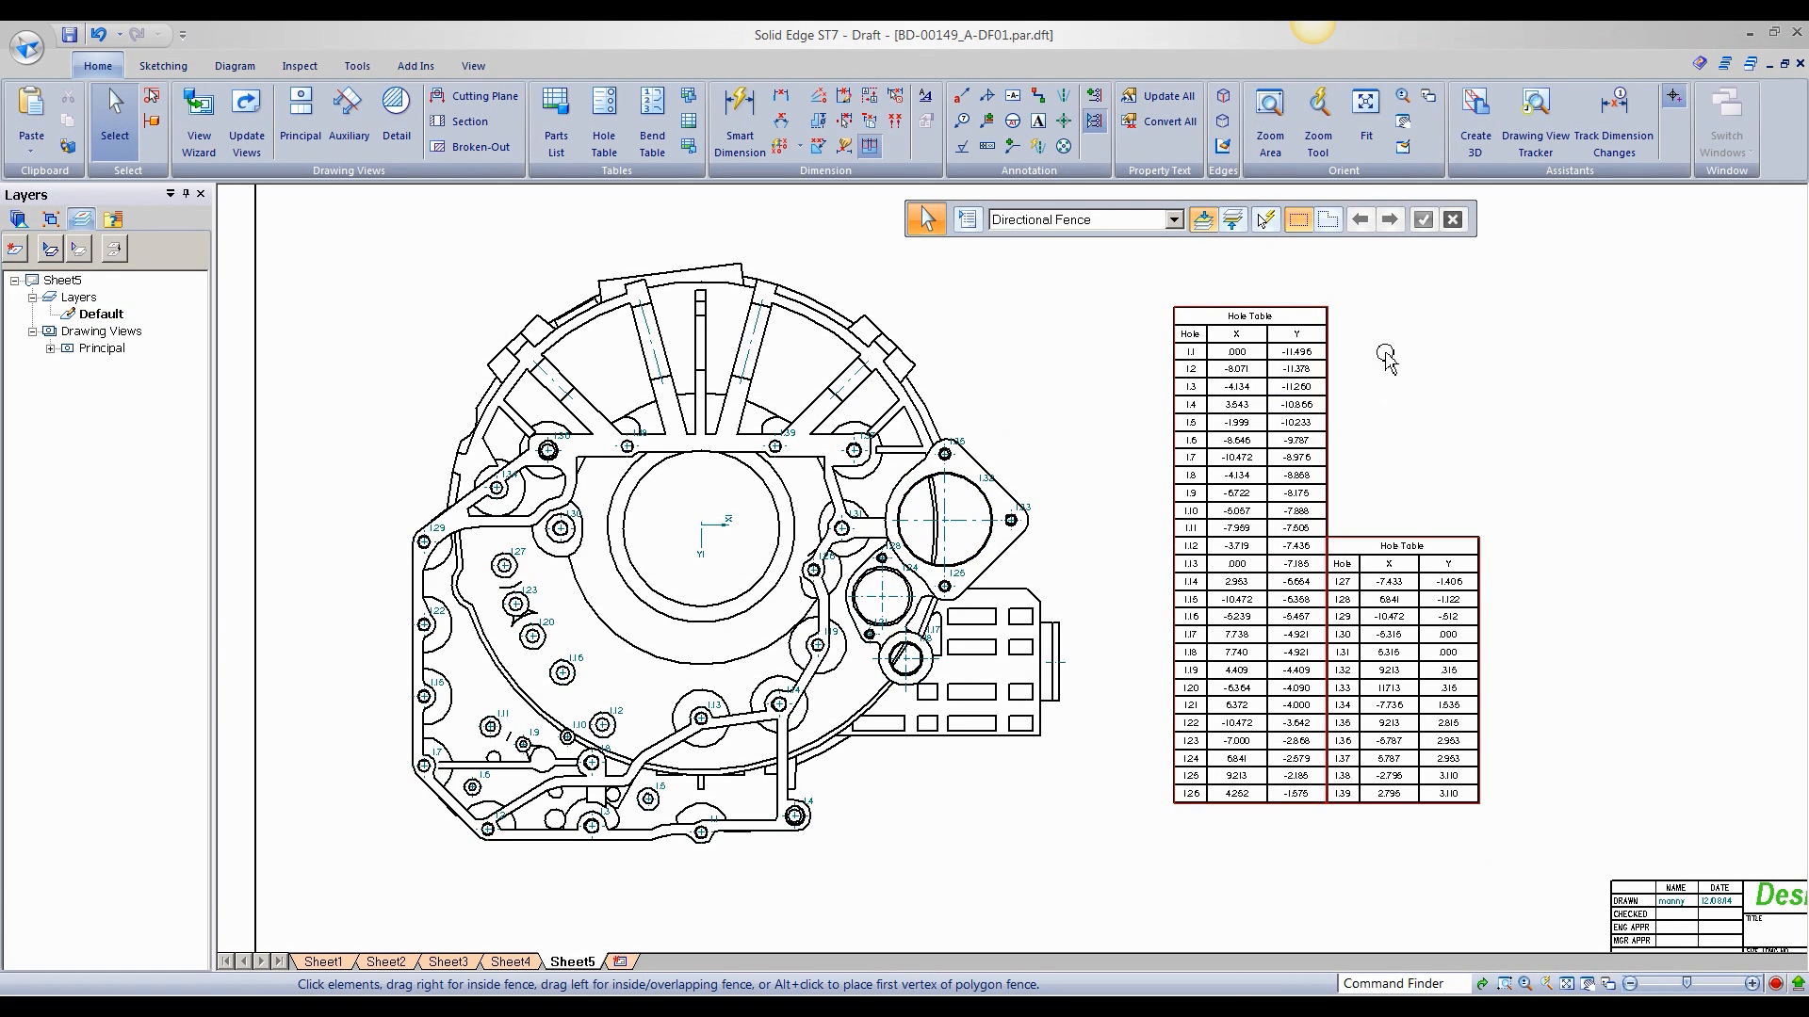
pyautogui.click(1190, 303)
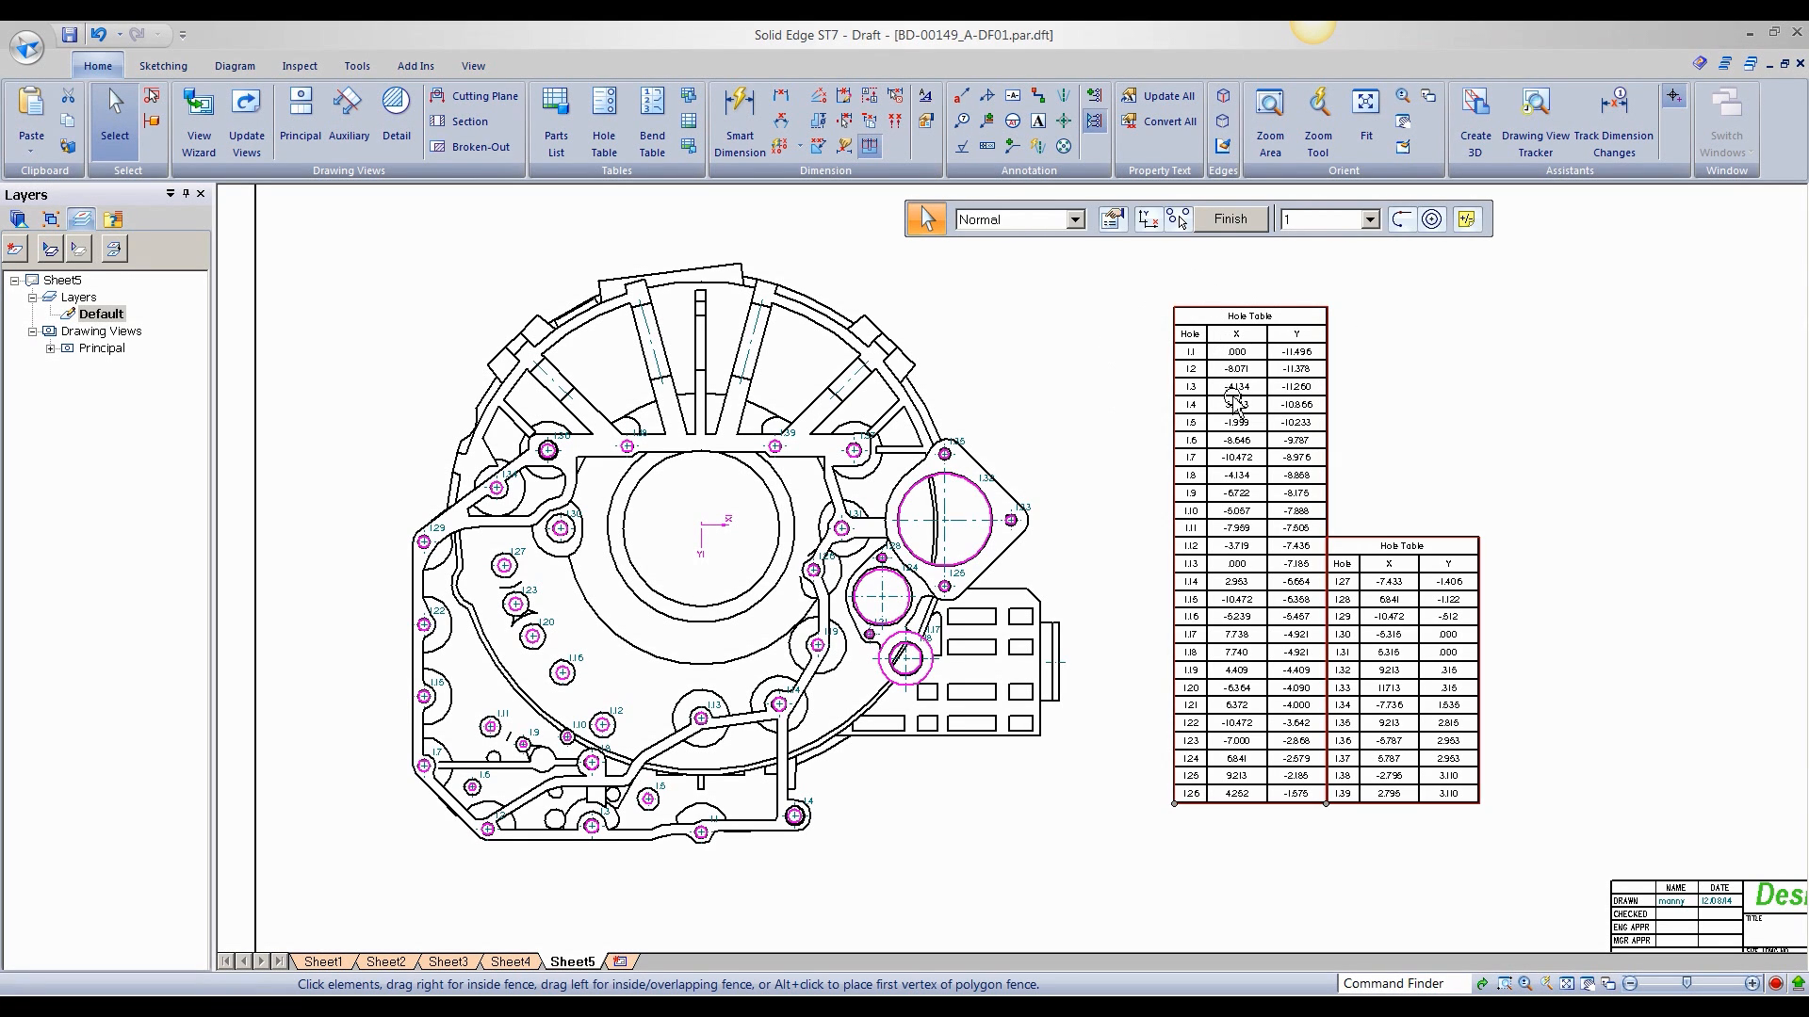
pyautogui.click(1113, 218)
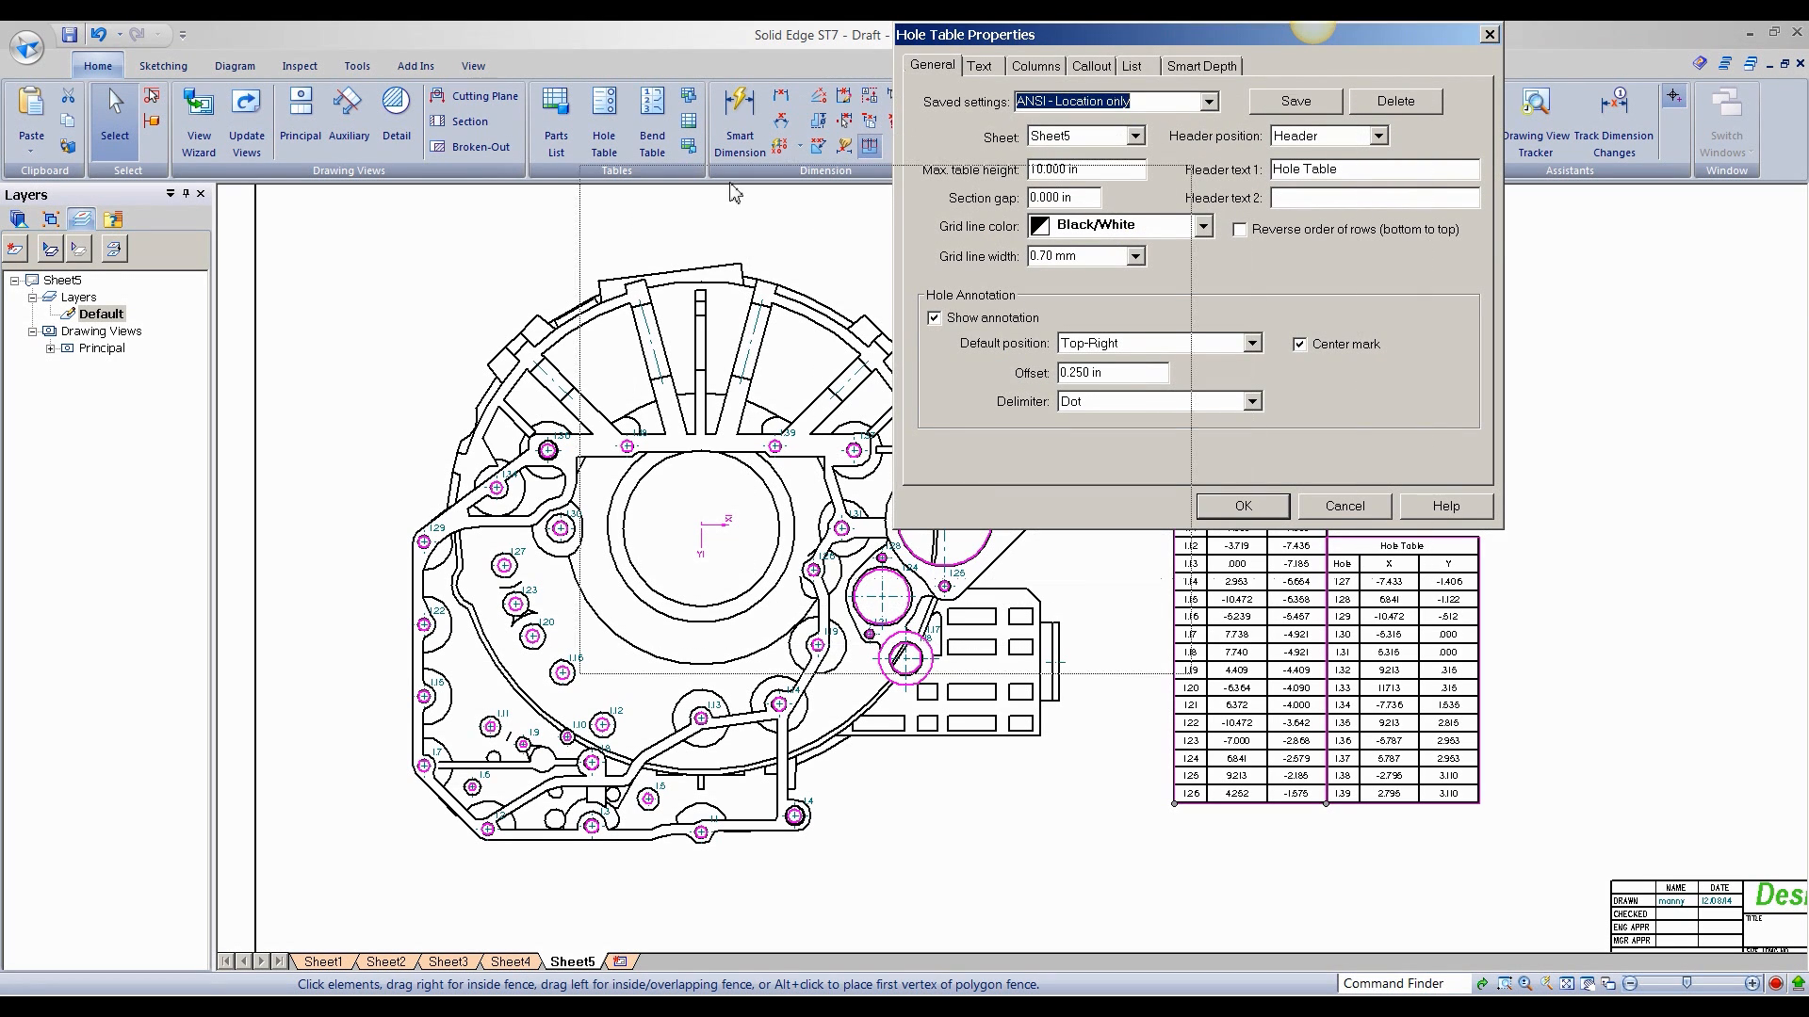
# - Set header 1 to 'Design Fusion Table', header 2 to the author's name, and grid lines Blue
pyautogui.moveTo(1044, 47); pyautogui.dragTo(714, 198)
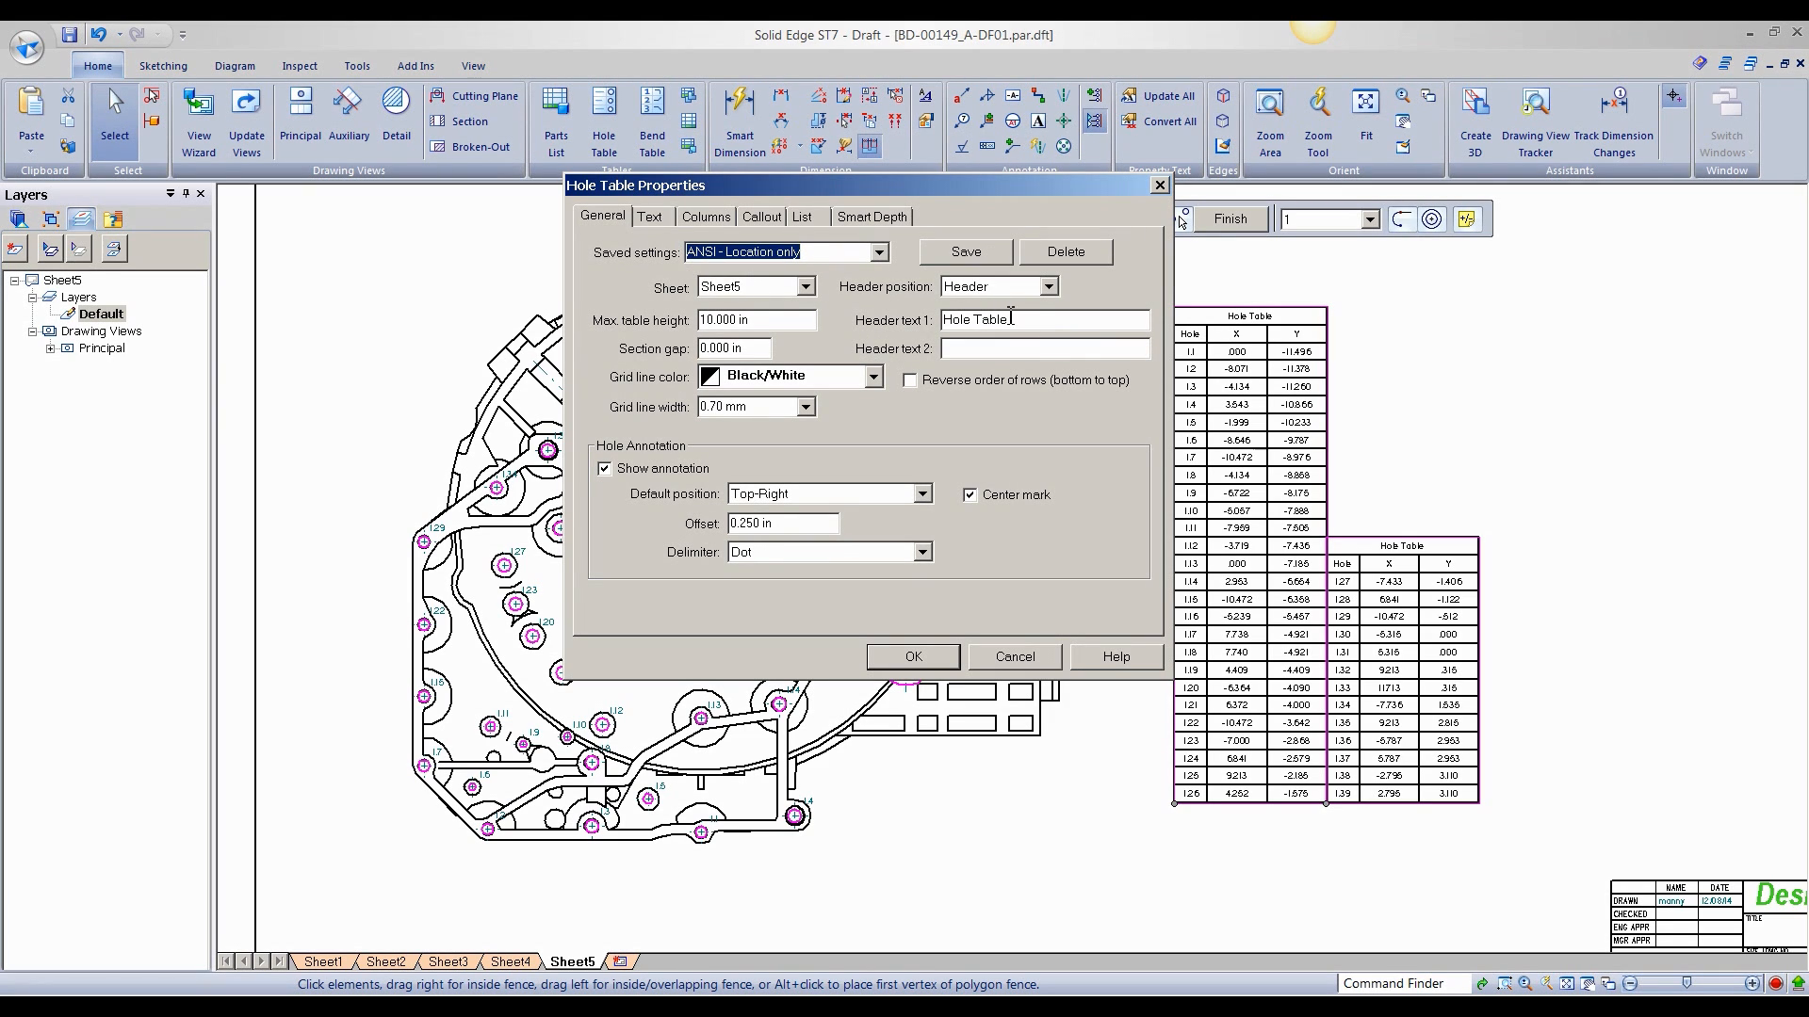
pyautogui.moveTo(1023, 320); pyautogui.dragTo(812, 317)
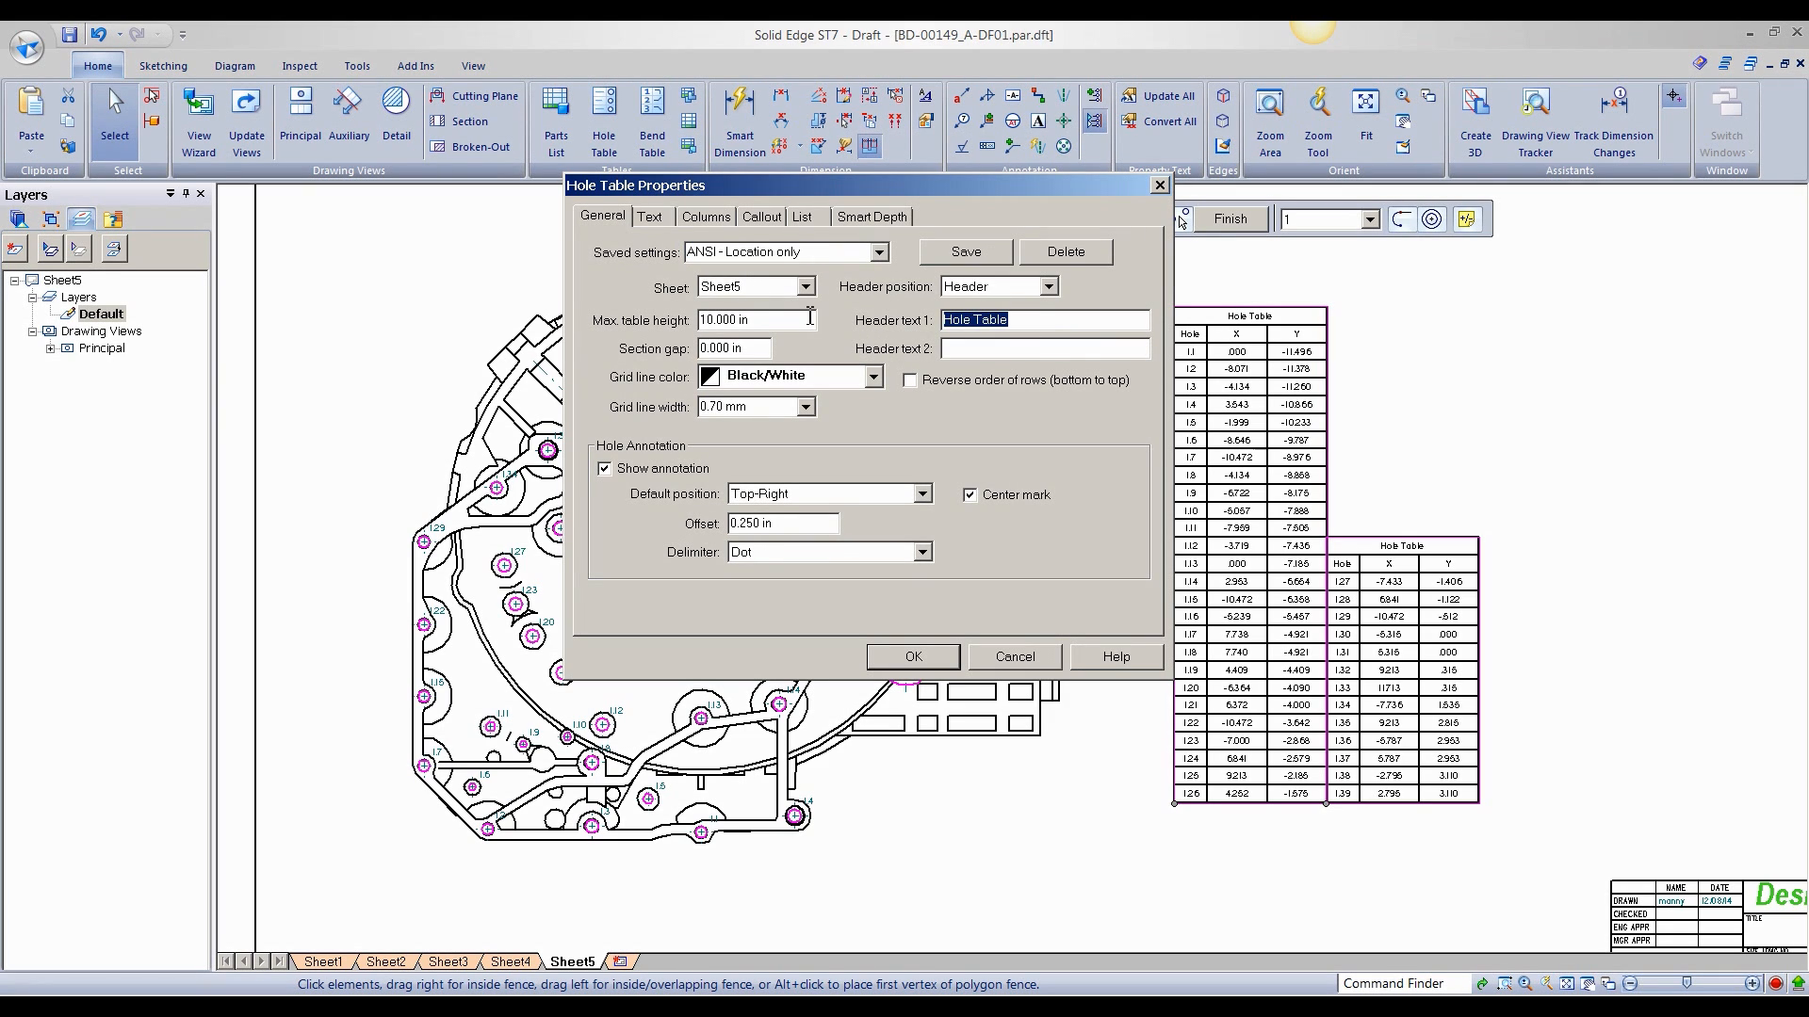
pyautogui.write('D')
pyautogui.write('y Marquez')
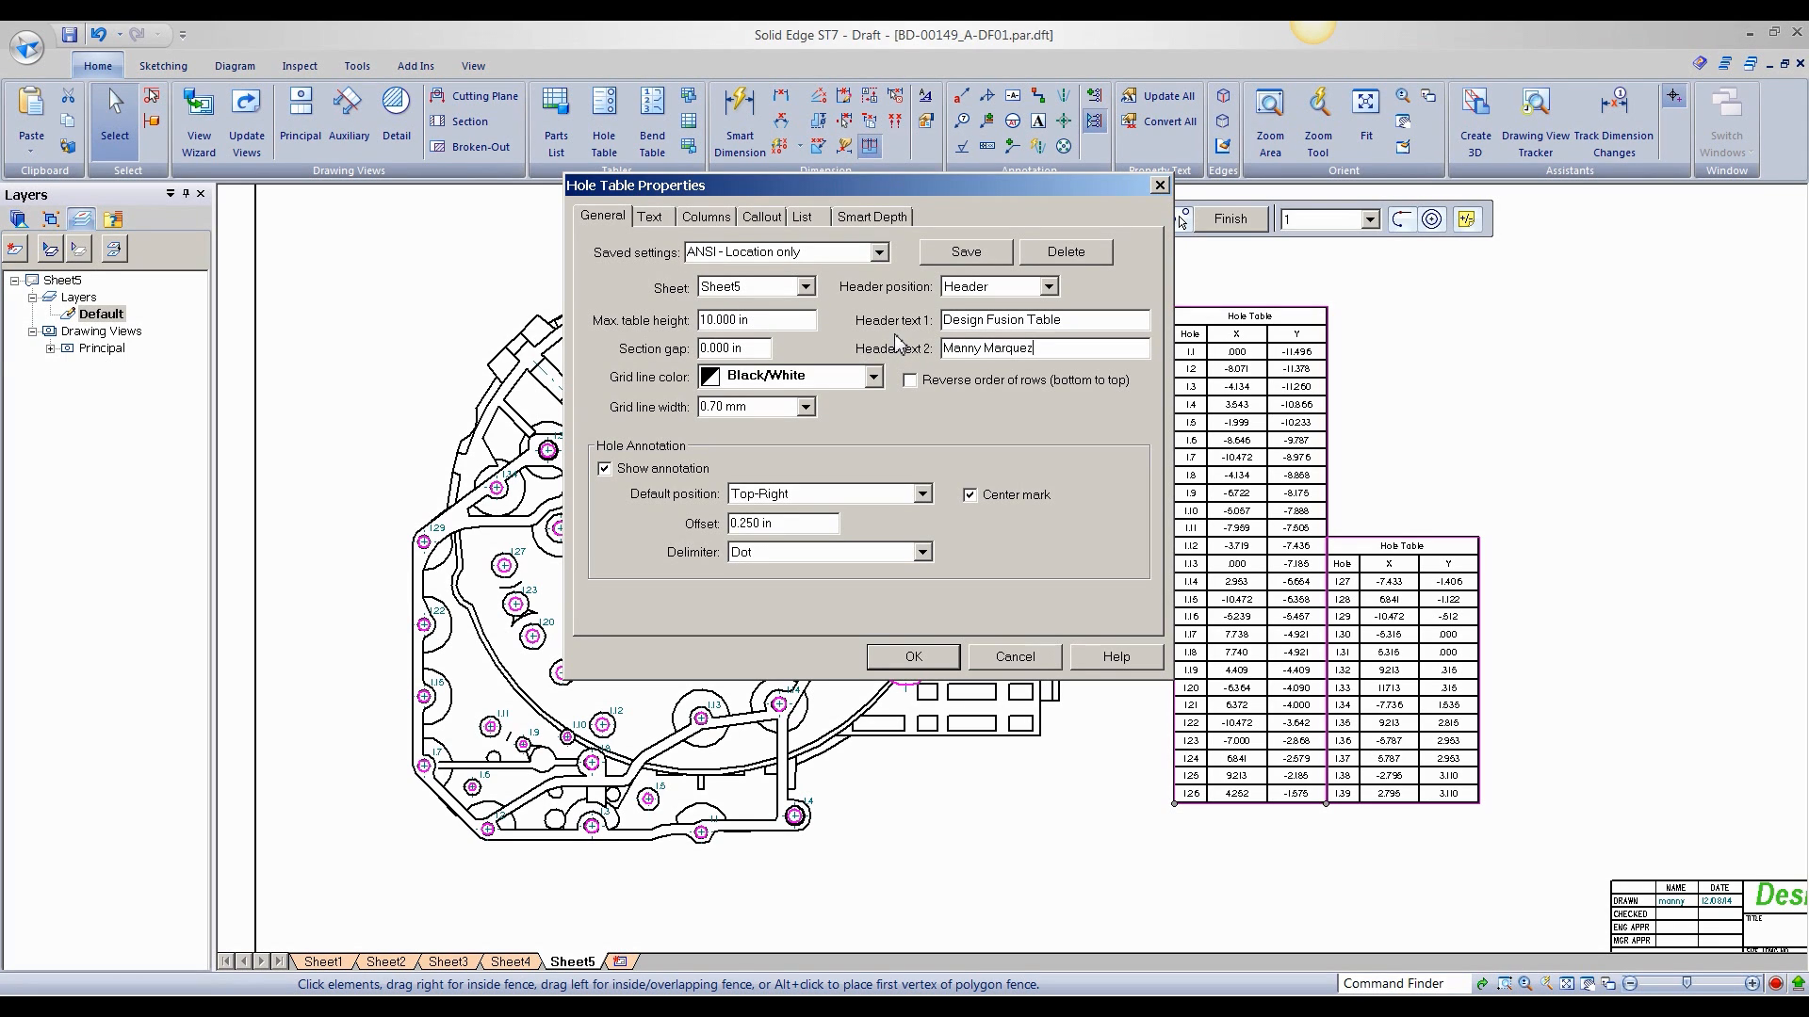
pyautogui.click(869, 377)
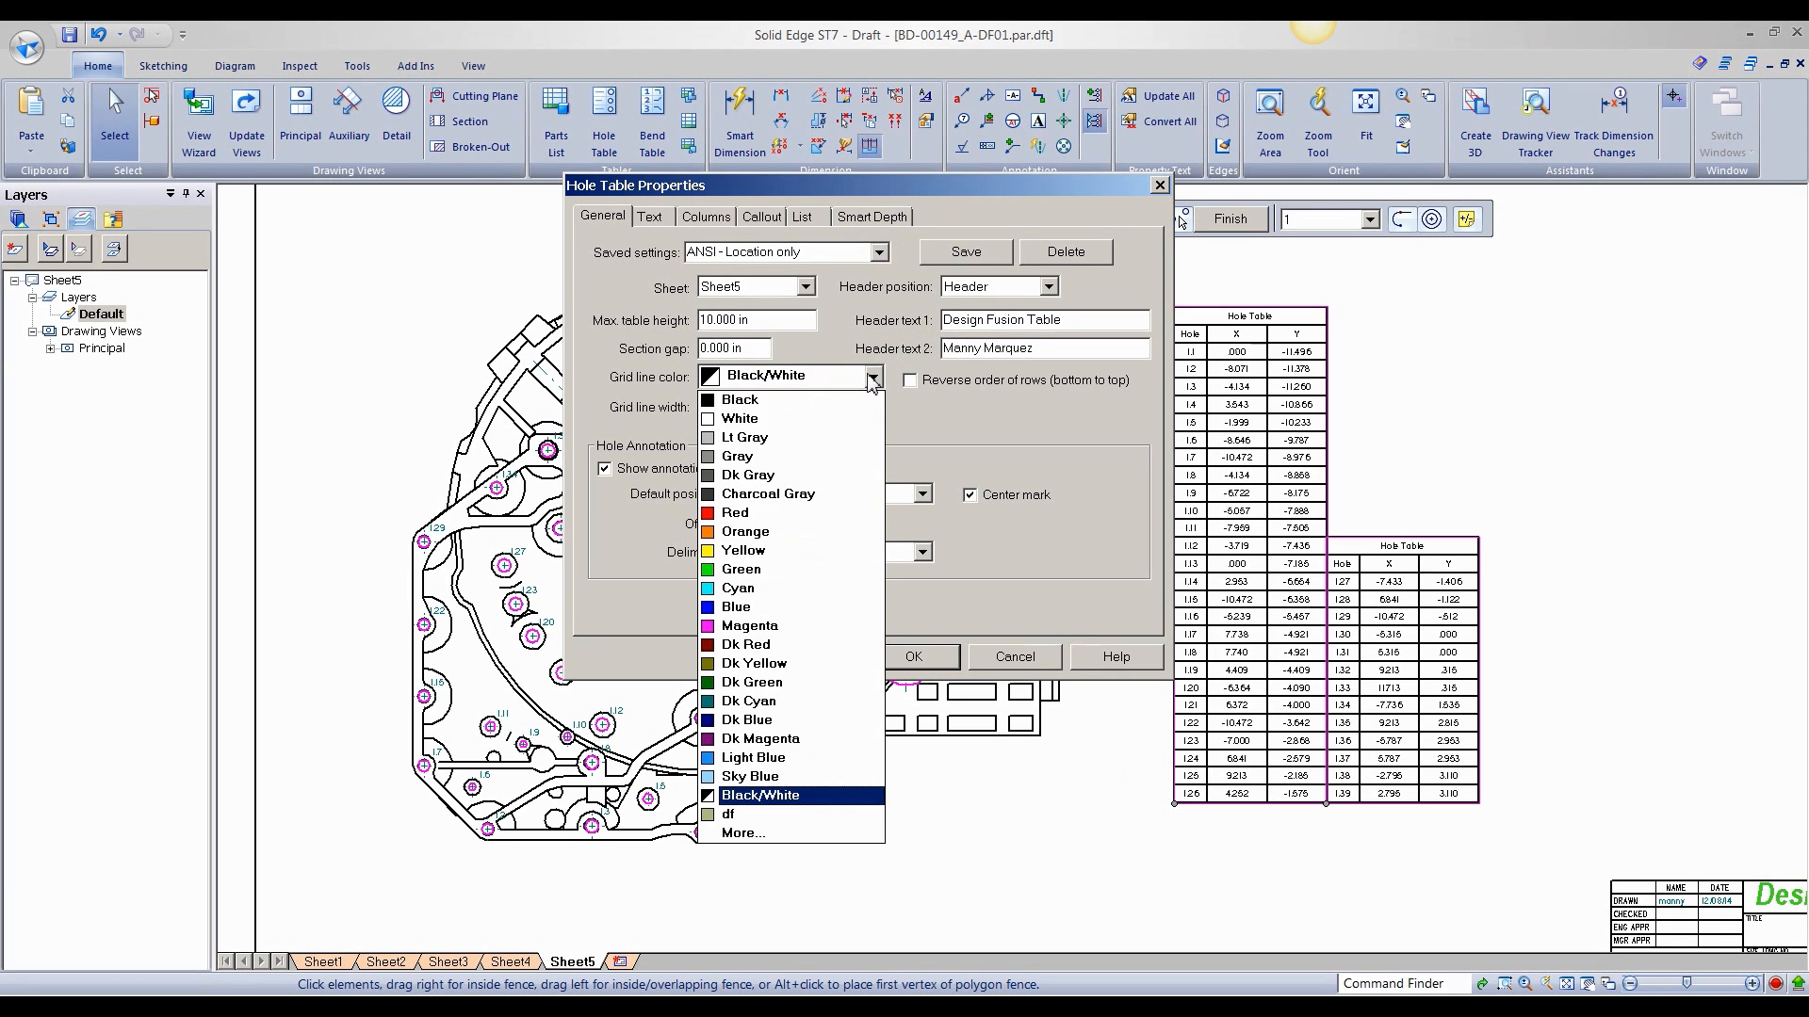
pyautogui.click(785, 607)
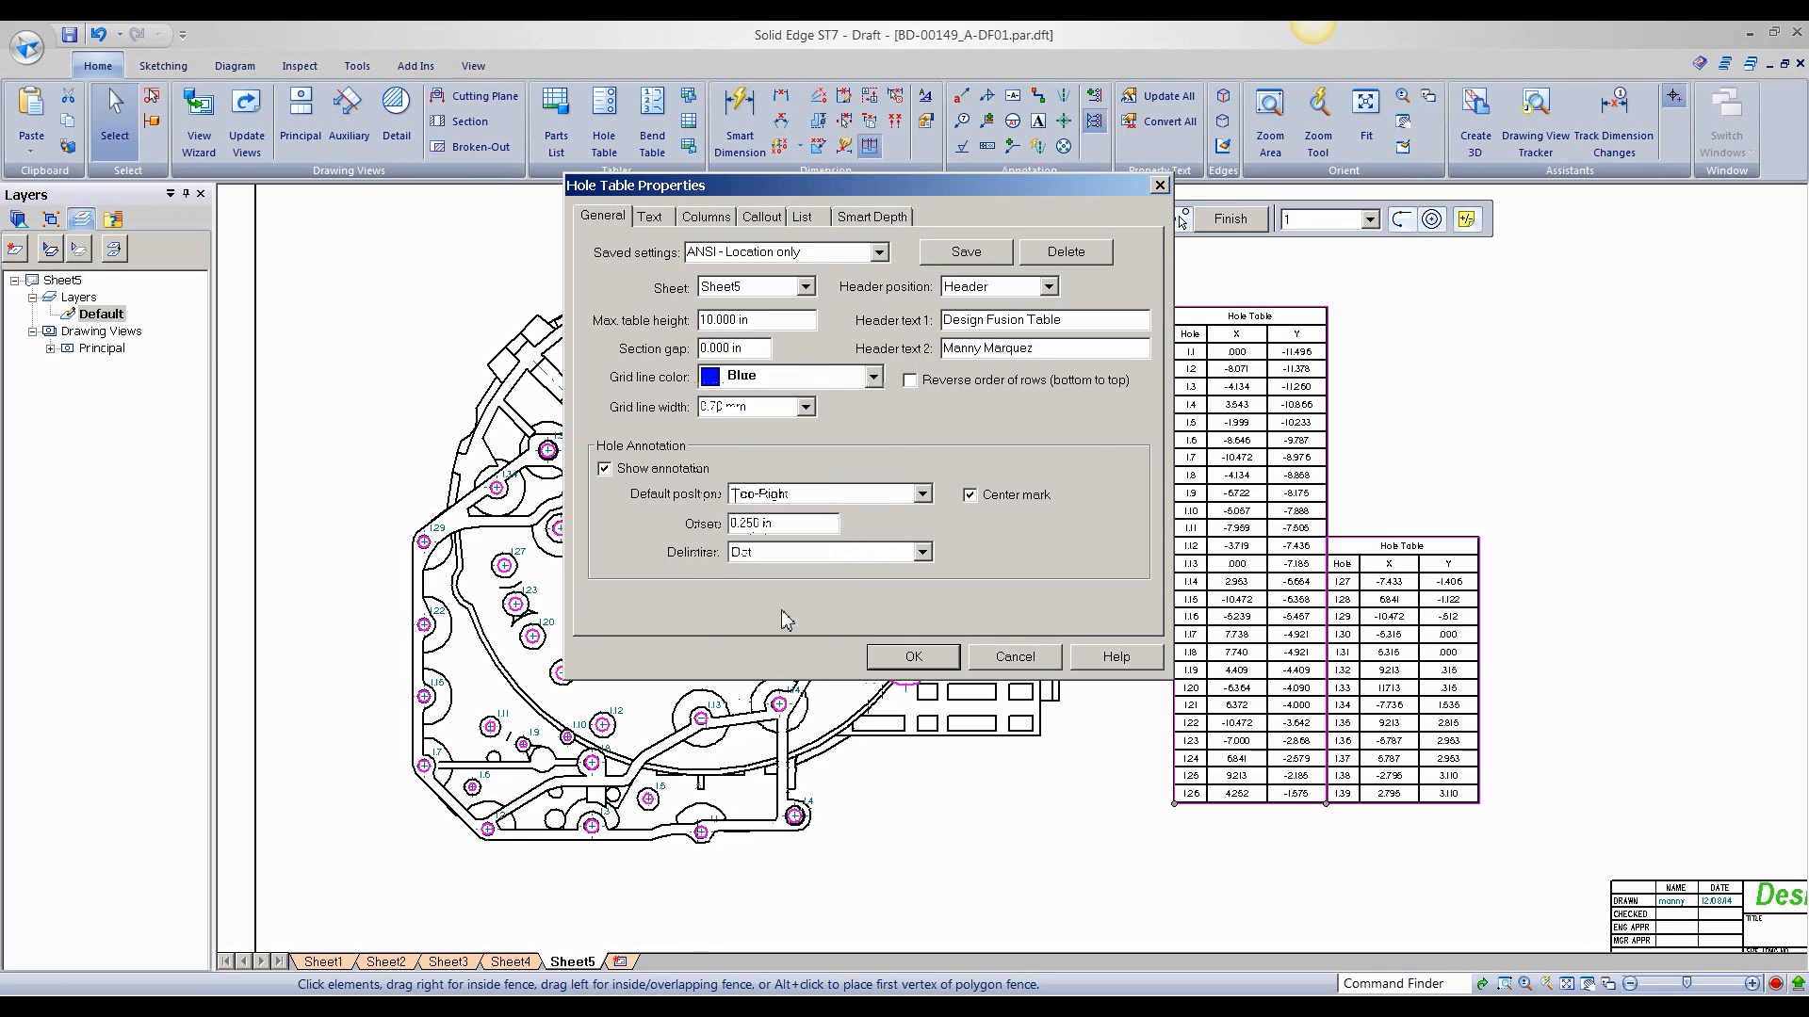
pyautogui.click(765, 217)
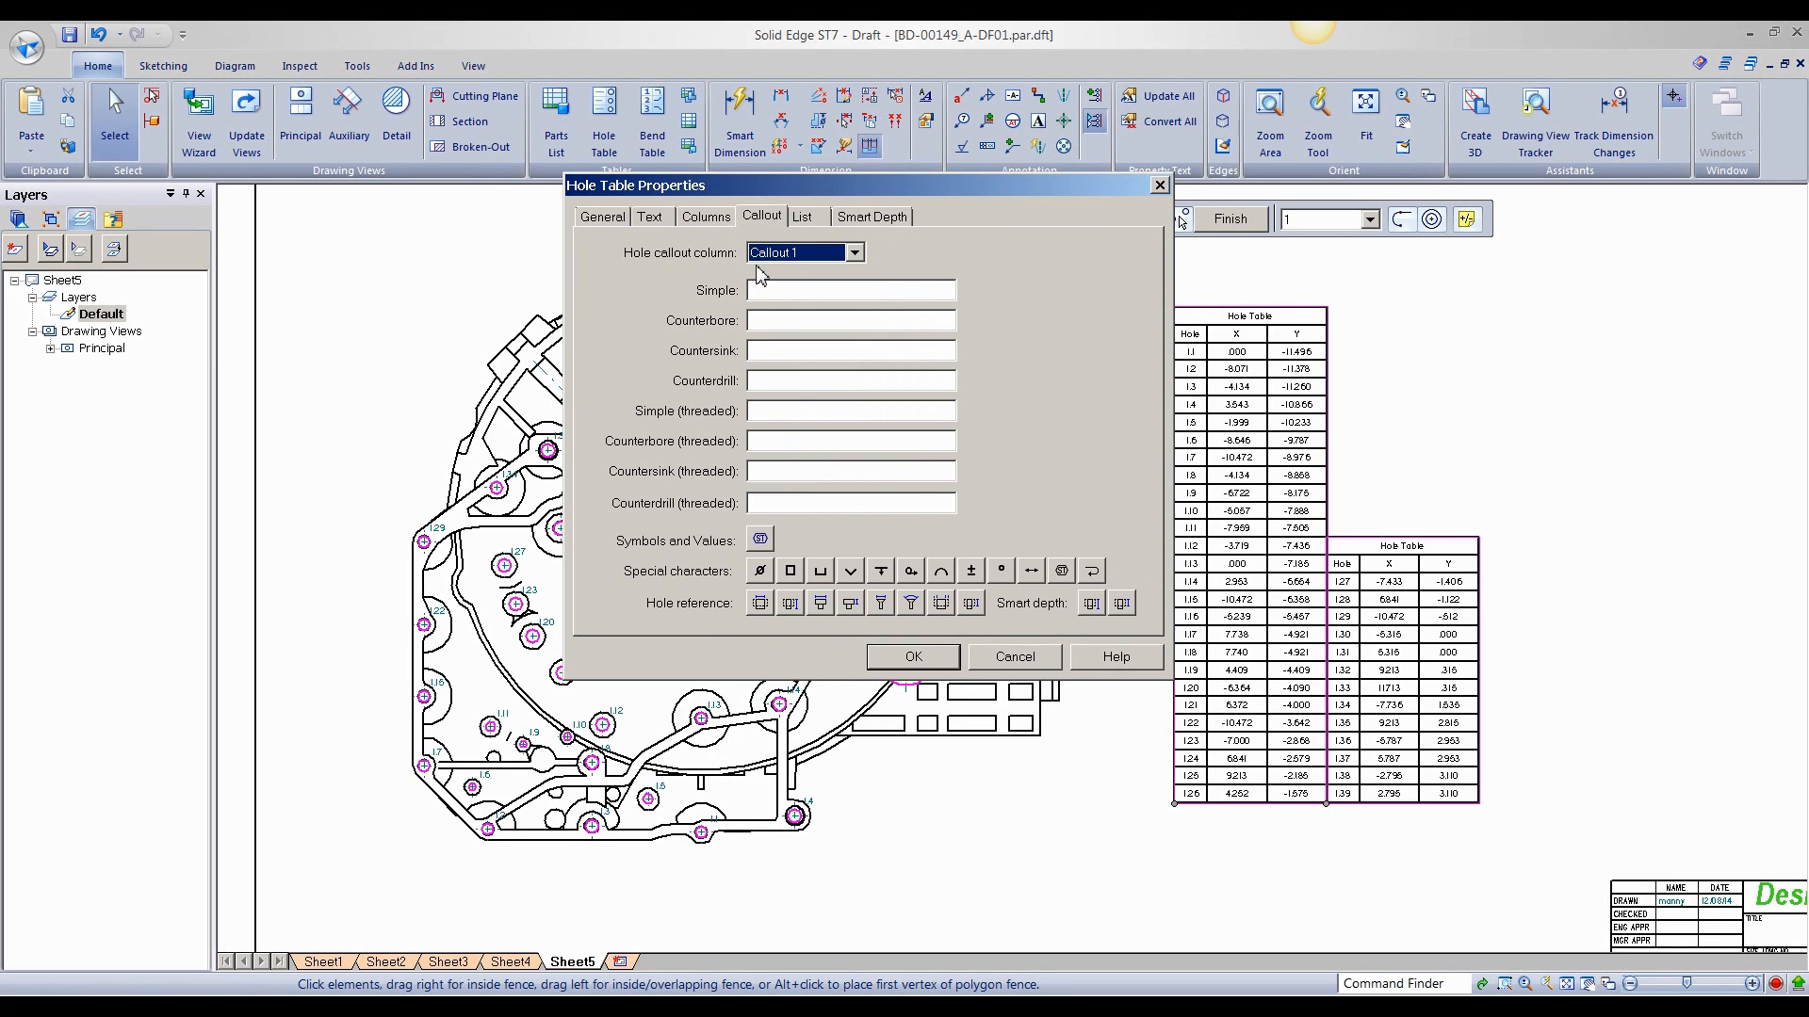
# - Add Distance, Note 1, Size and Type columns to the hole table
pyautogui.click(717, 219)
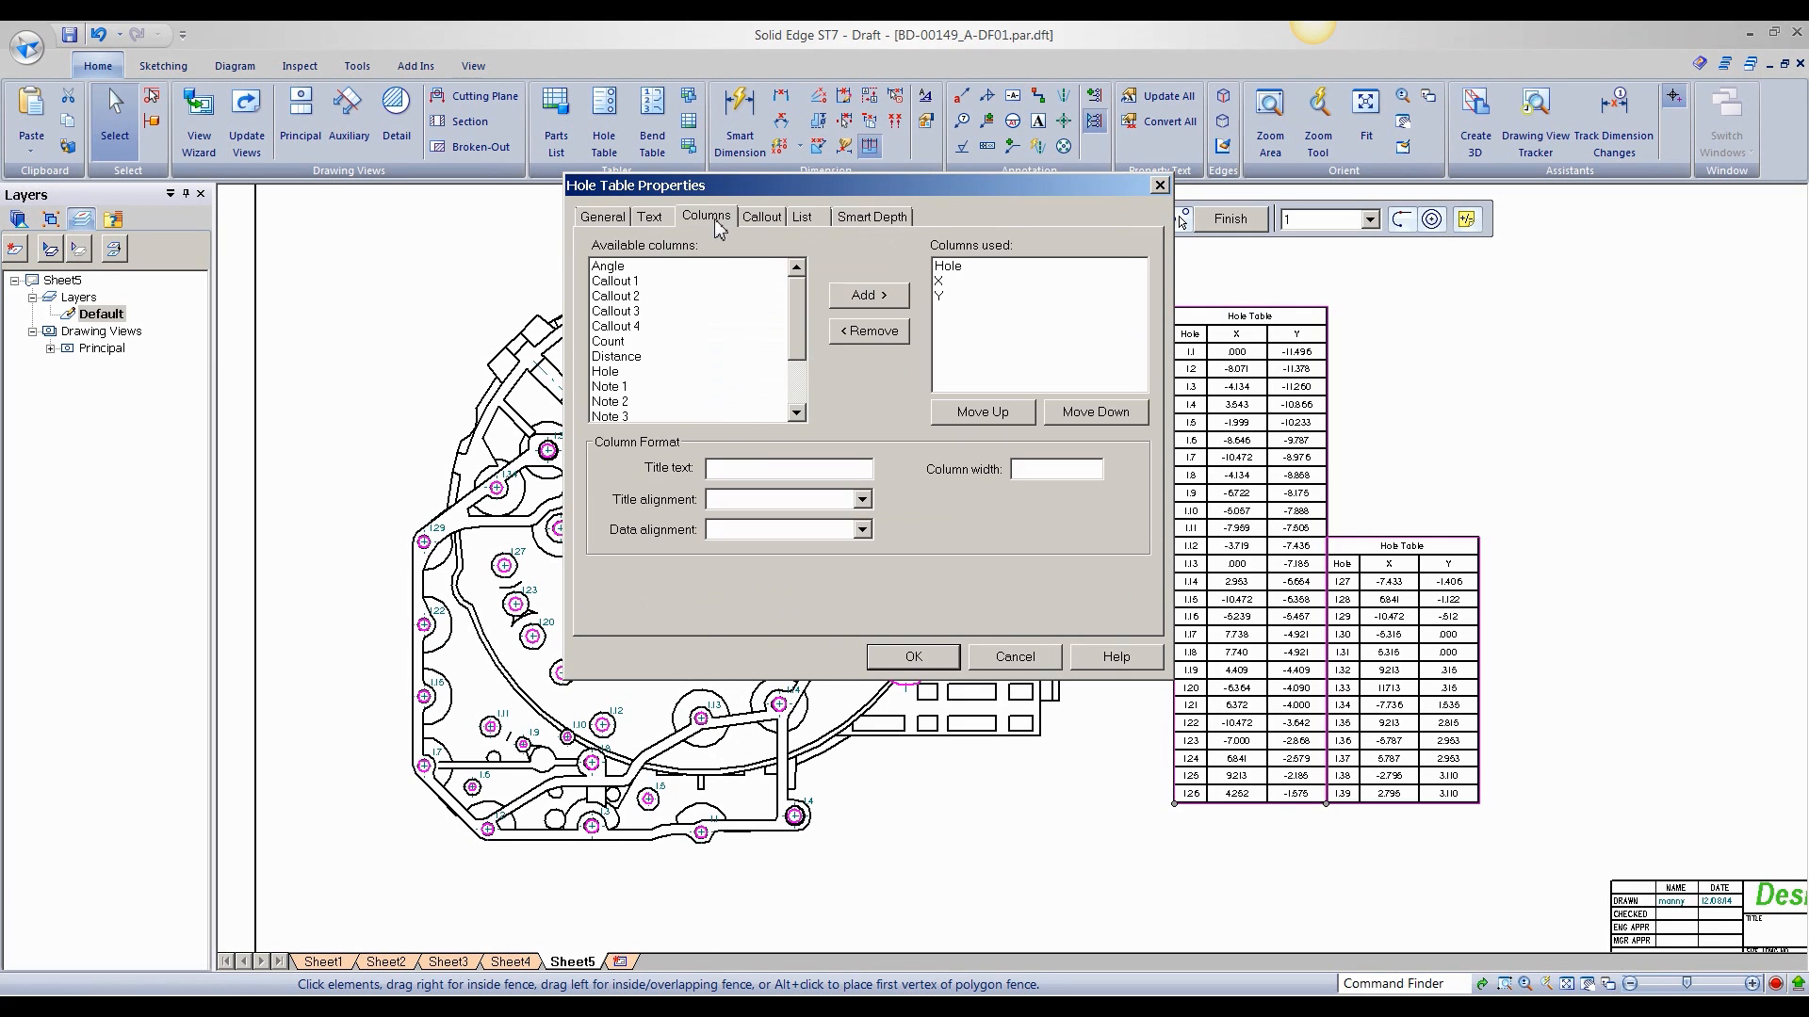
pyautogui.click(618, 358)
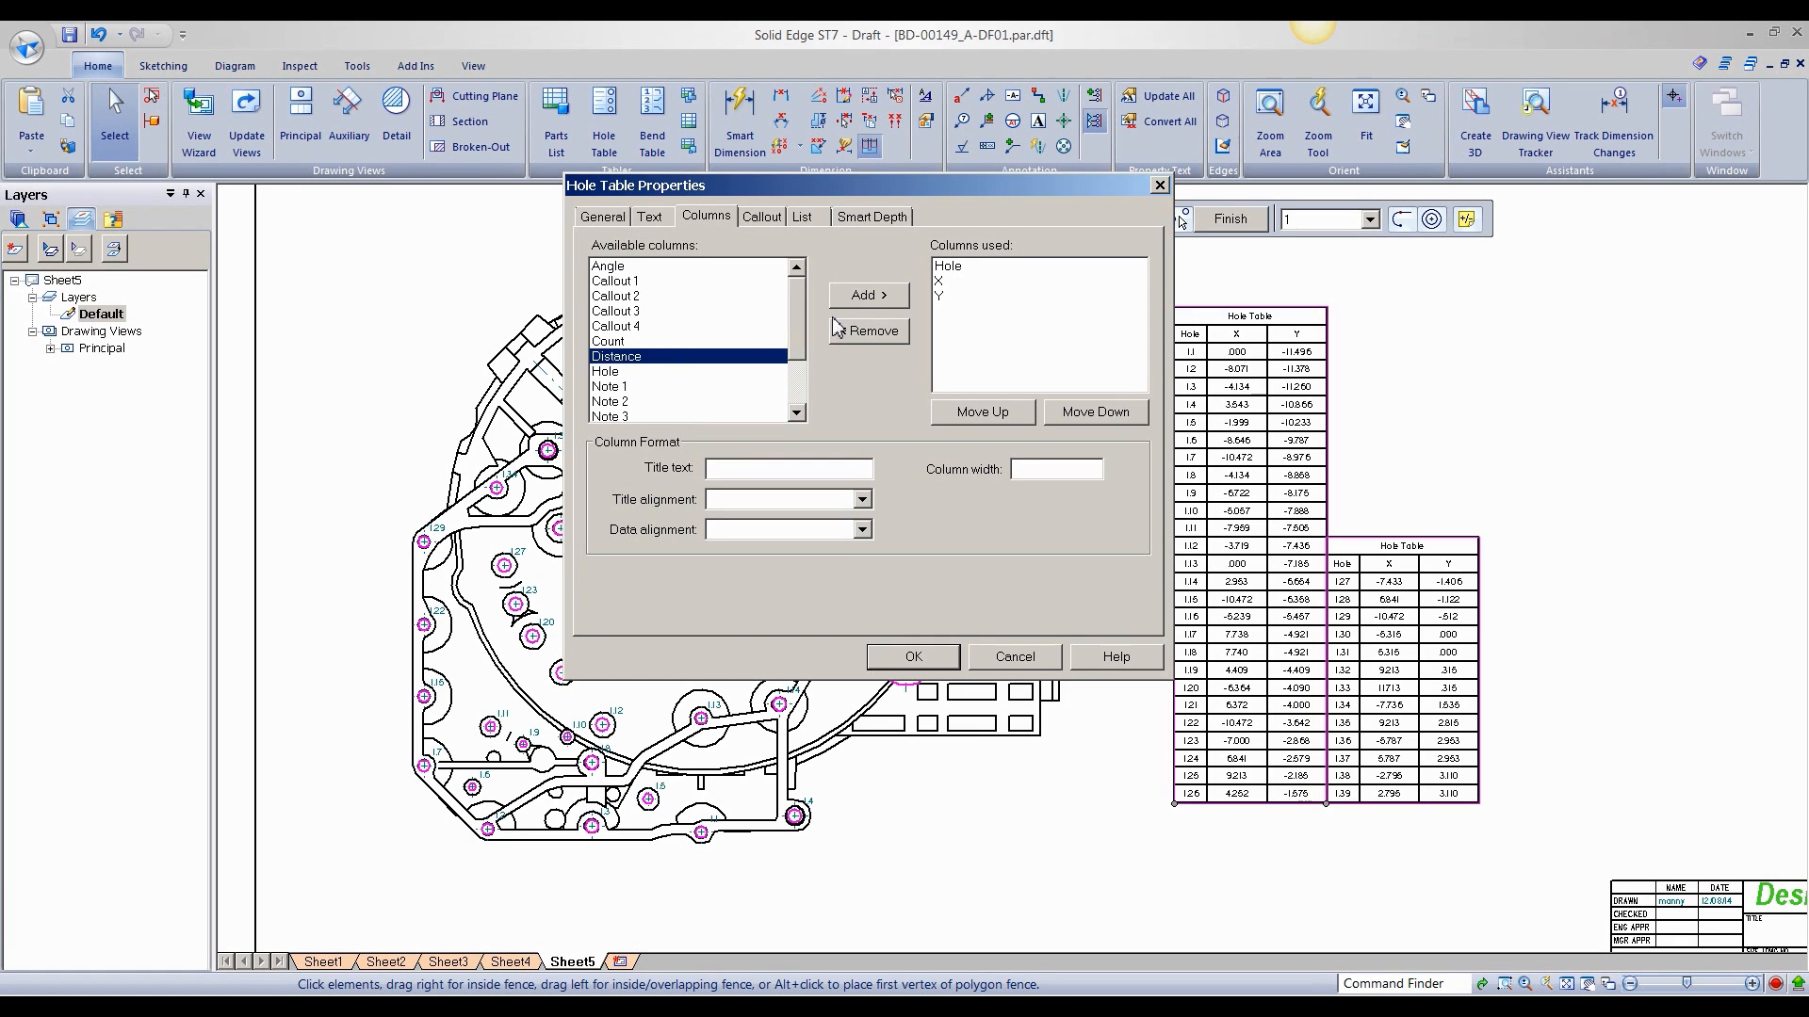
pyautogui.click(868, 295)
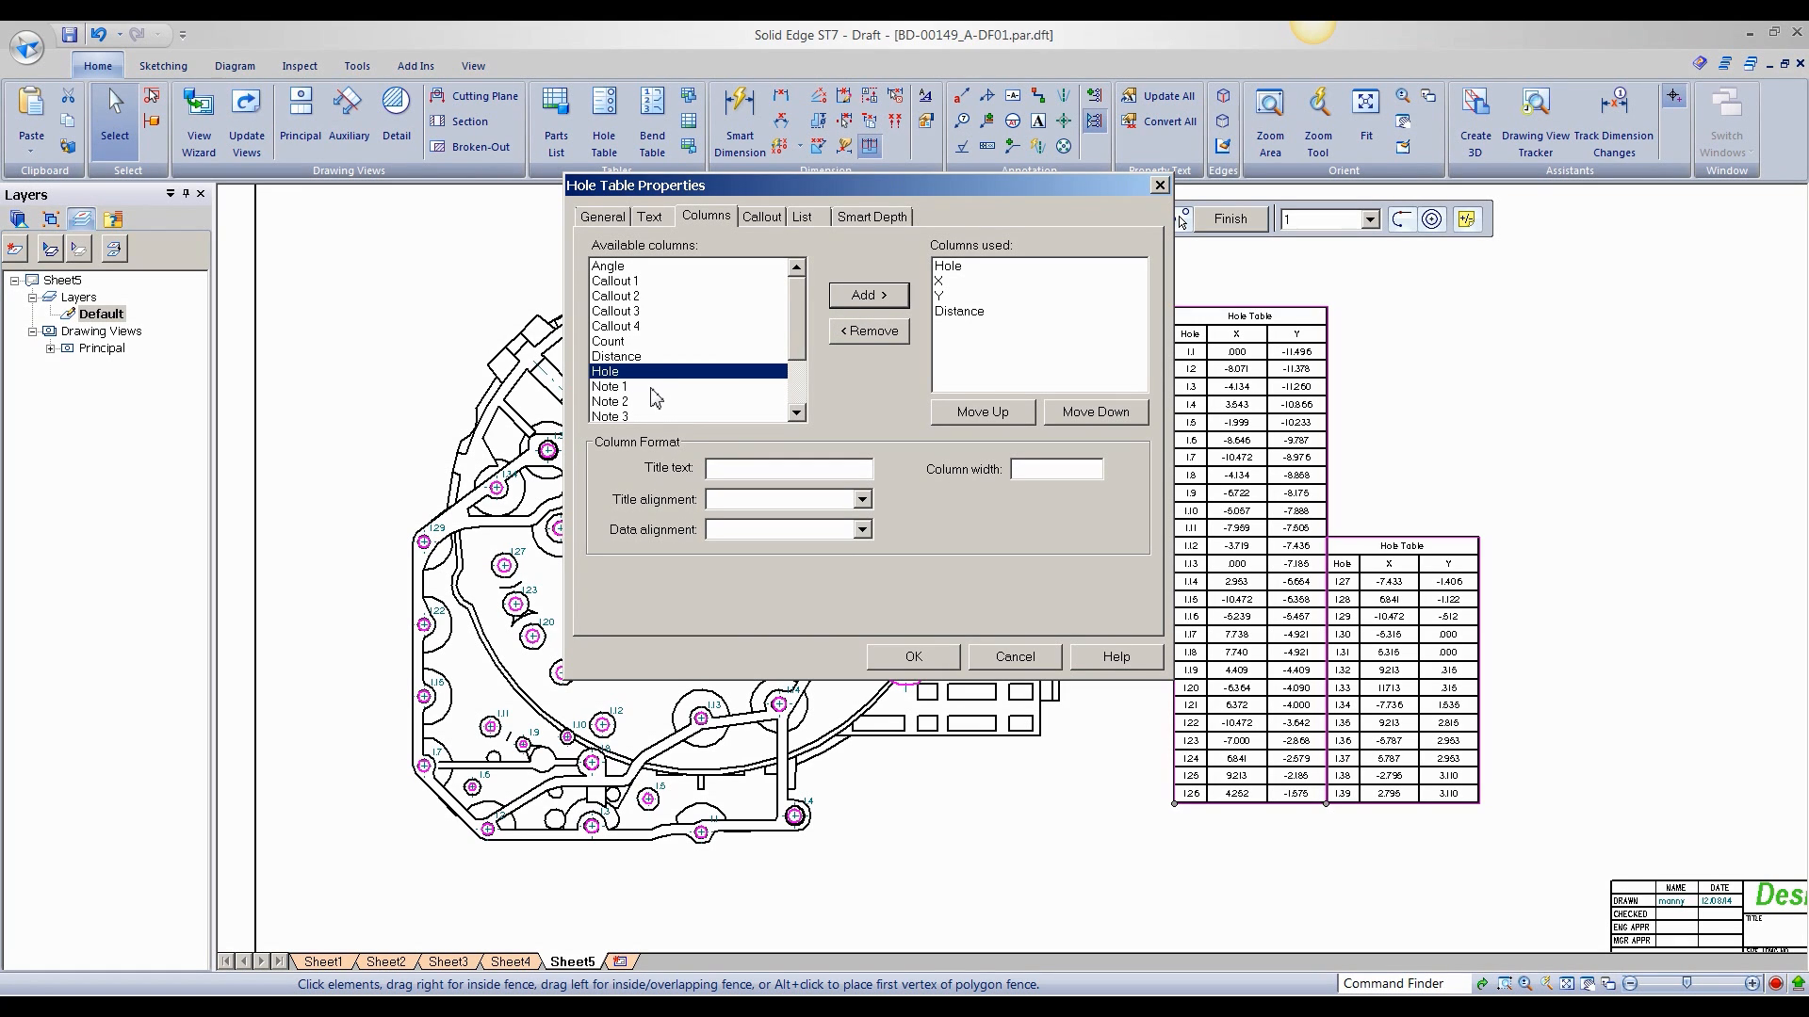
pyautogui.click(652, 387)
pyautogui.click(857, 295)
pyautogui.moveTo(797, 331); pyautogui.dragTo(798, 371)
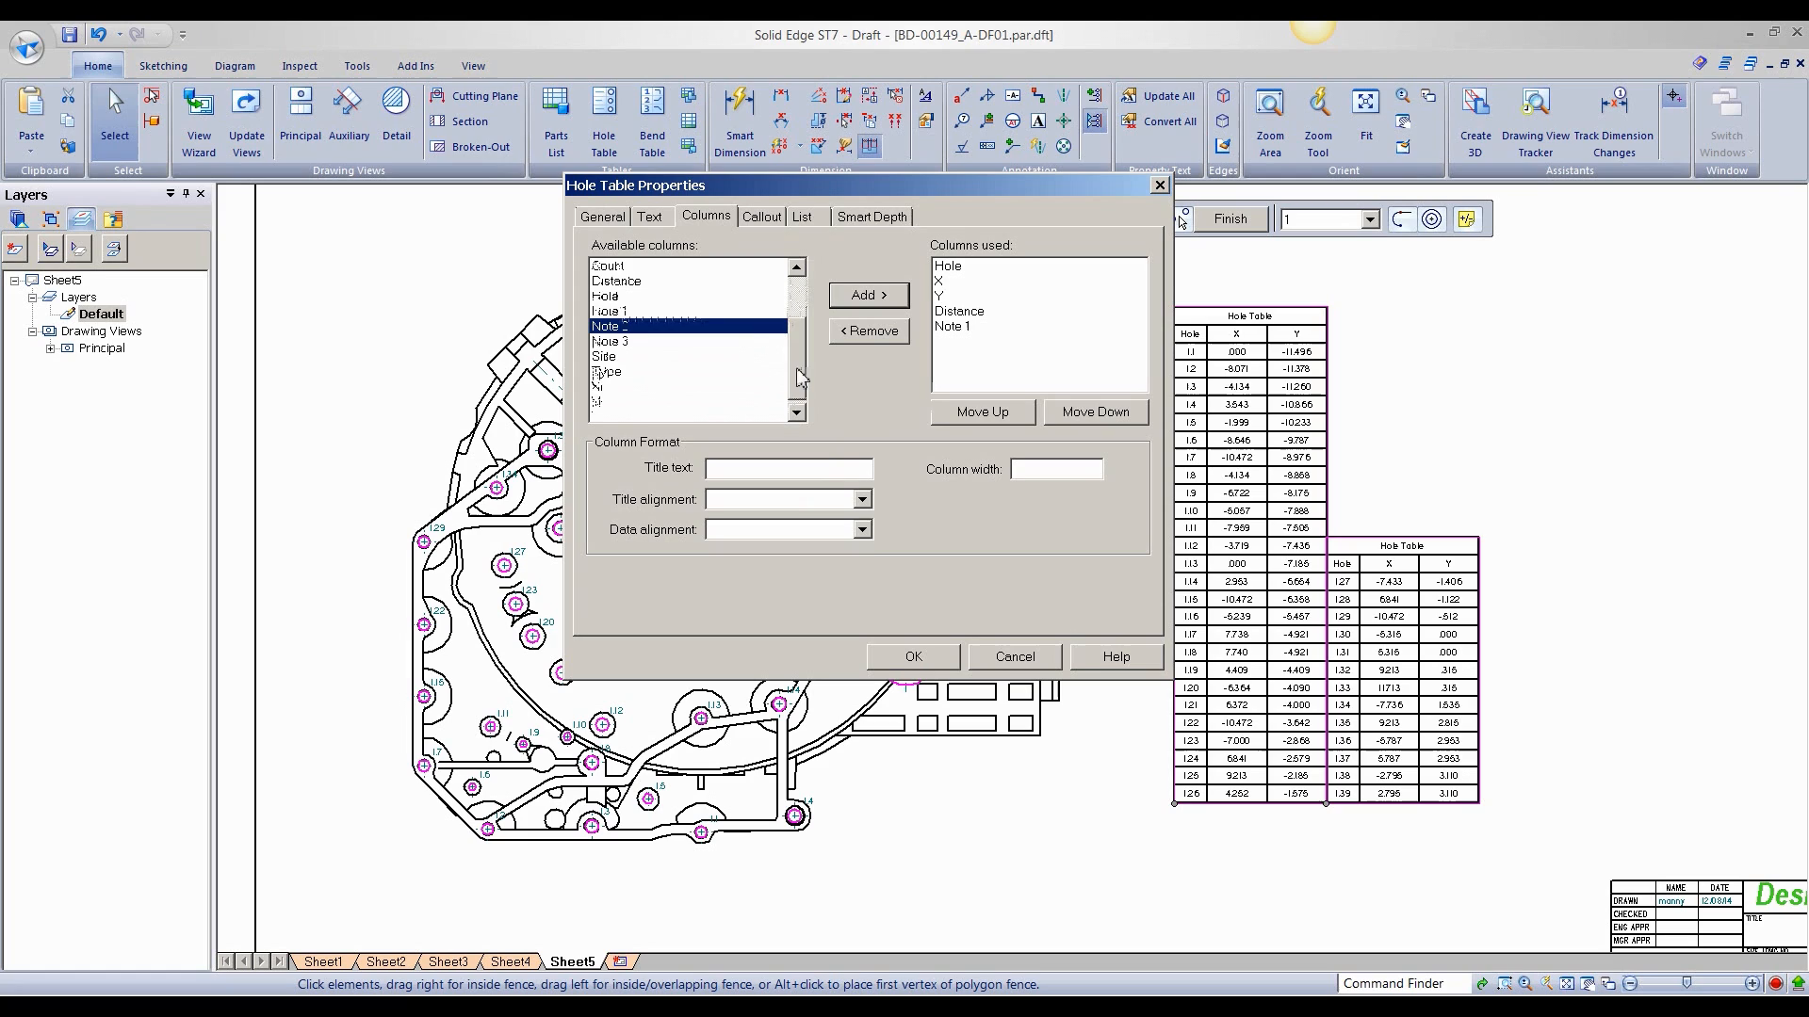
pyautogui.click(610, 357)
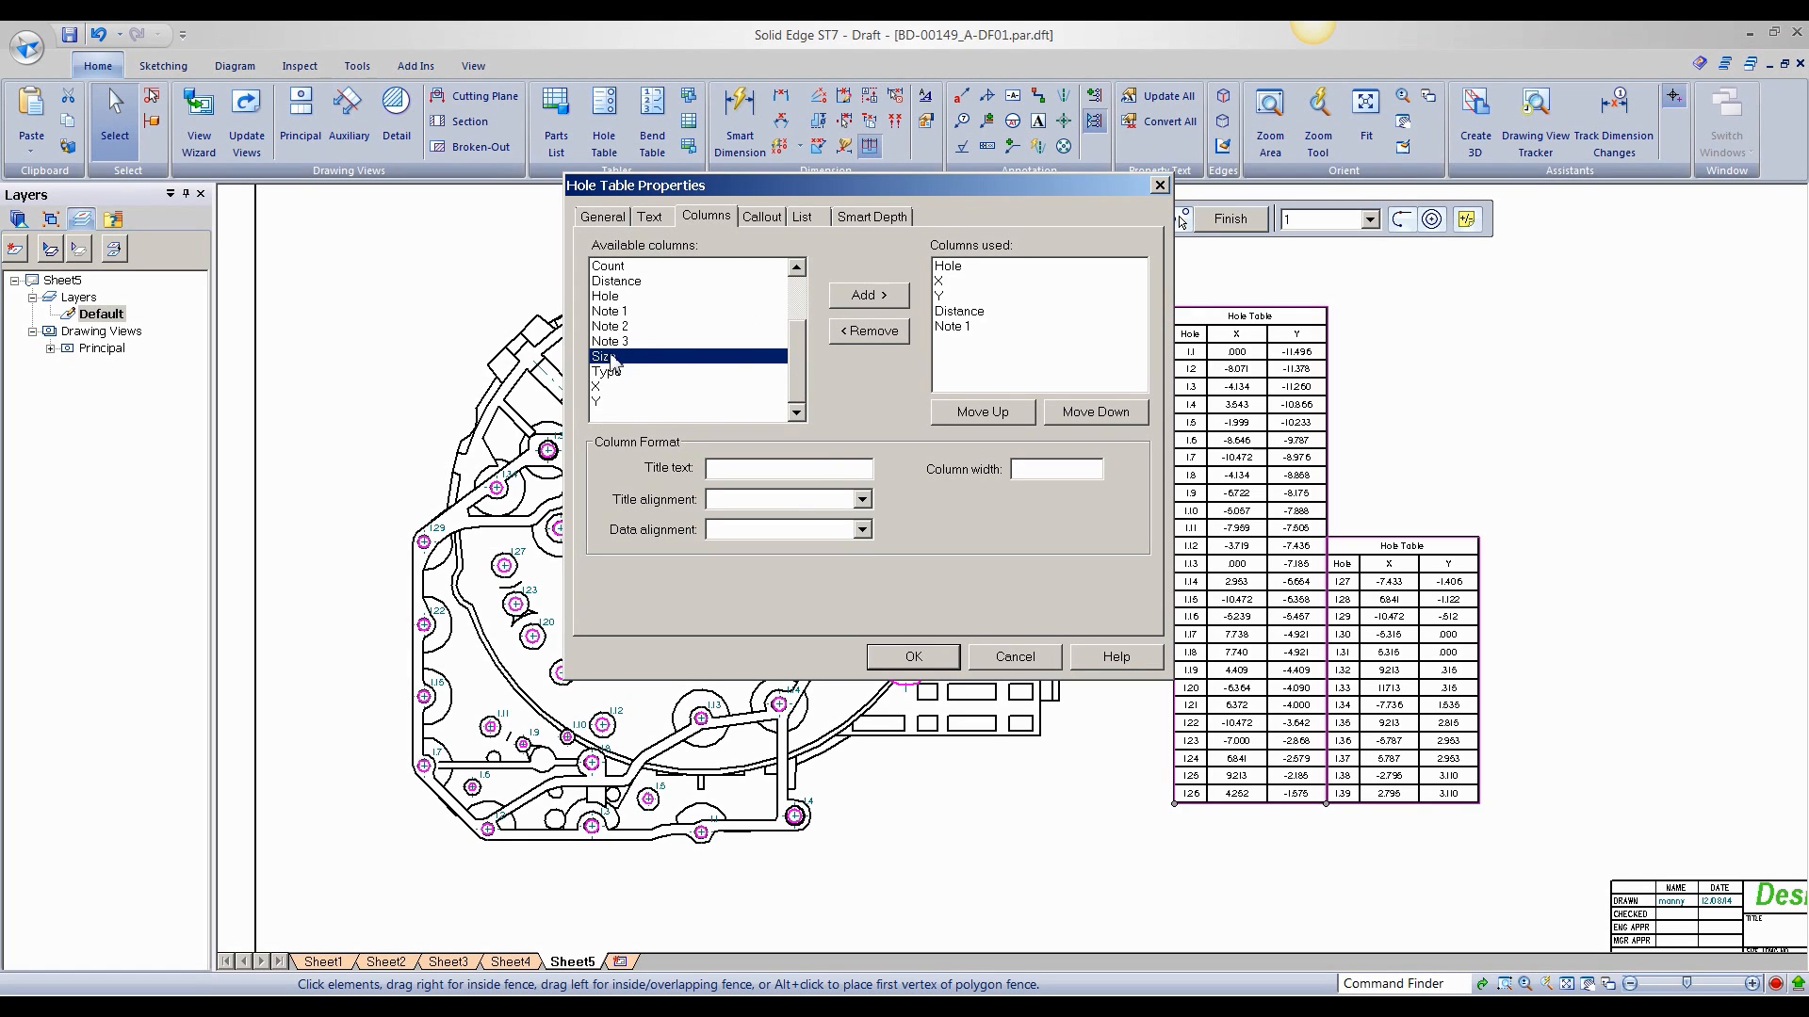
pyautogui.click(843, 296)
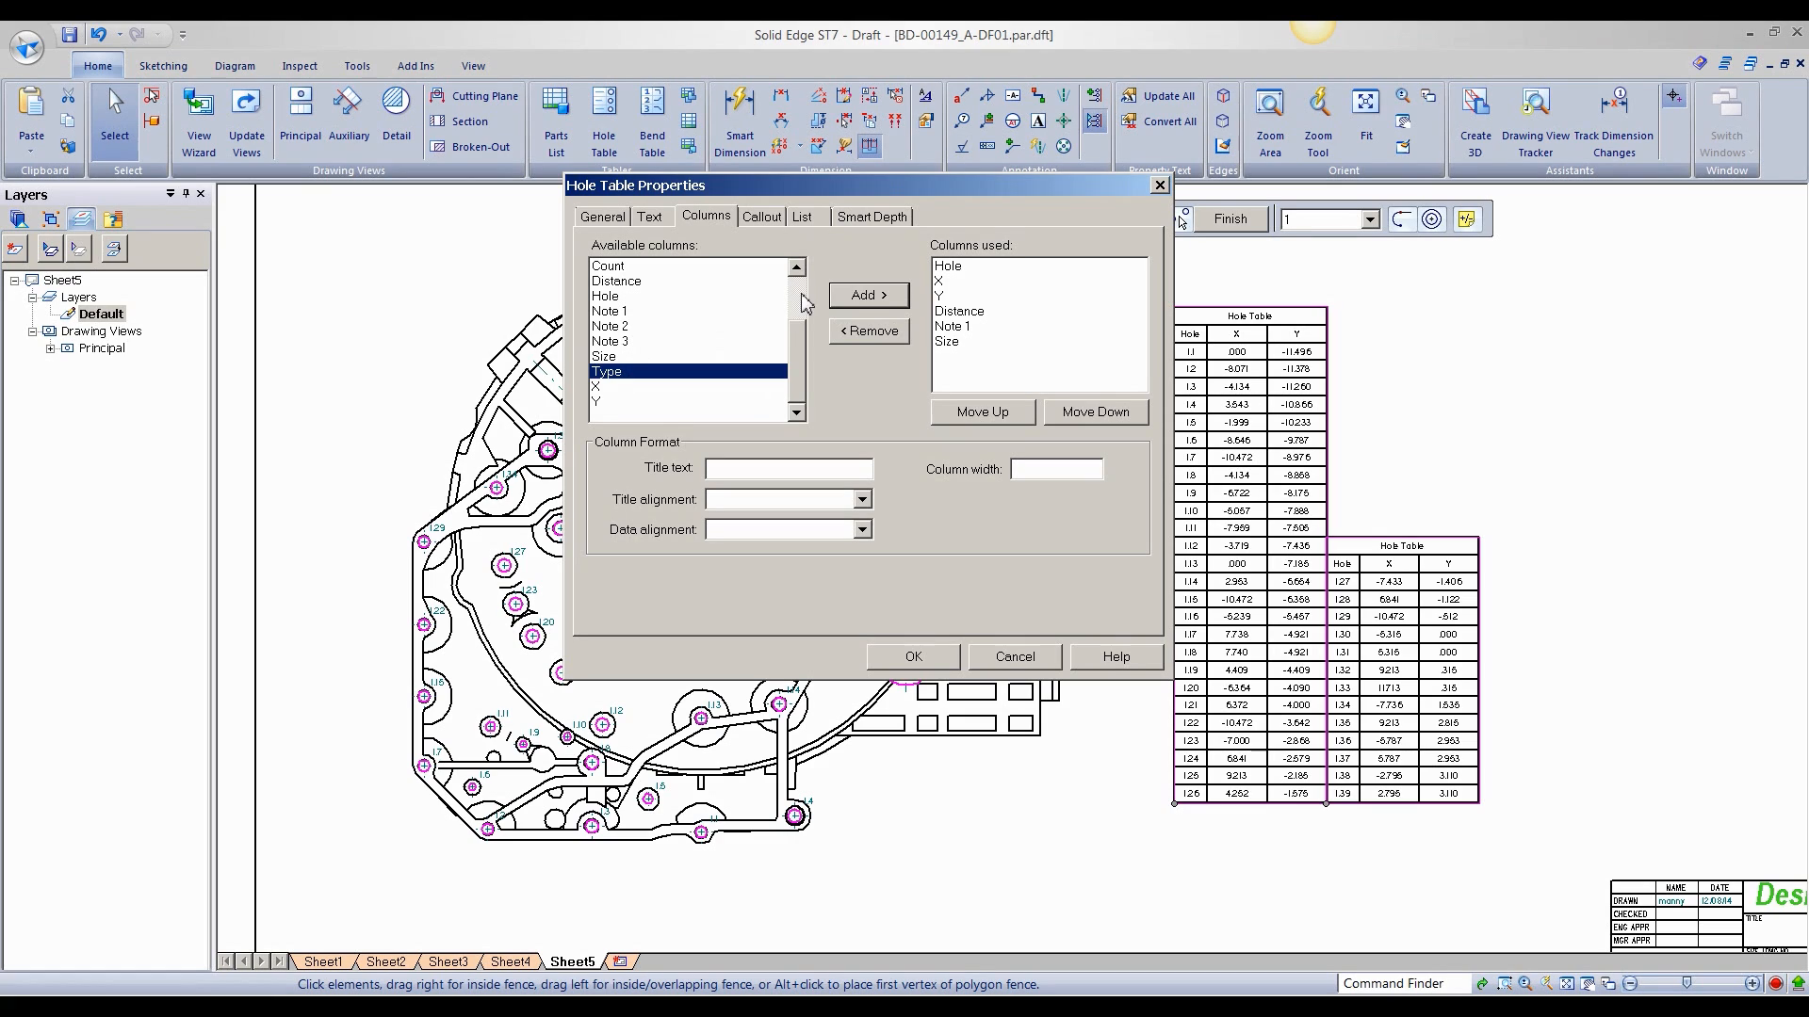
pyautogui.click(881, 299)
# - Move Note 1 to the last column, apply the changes, and shift the table slightly left
pyautogui.click(950, 328)
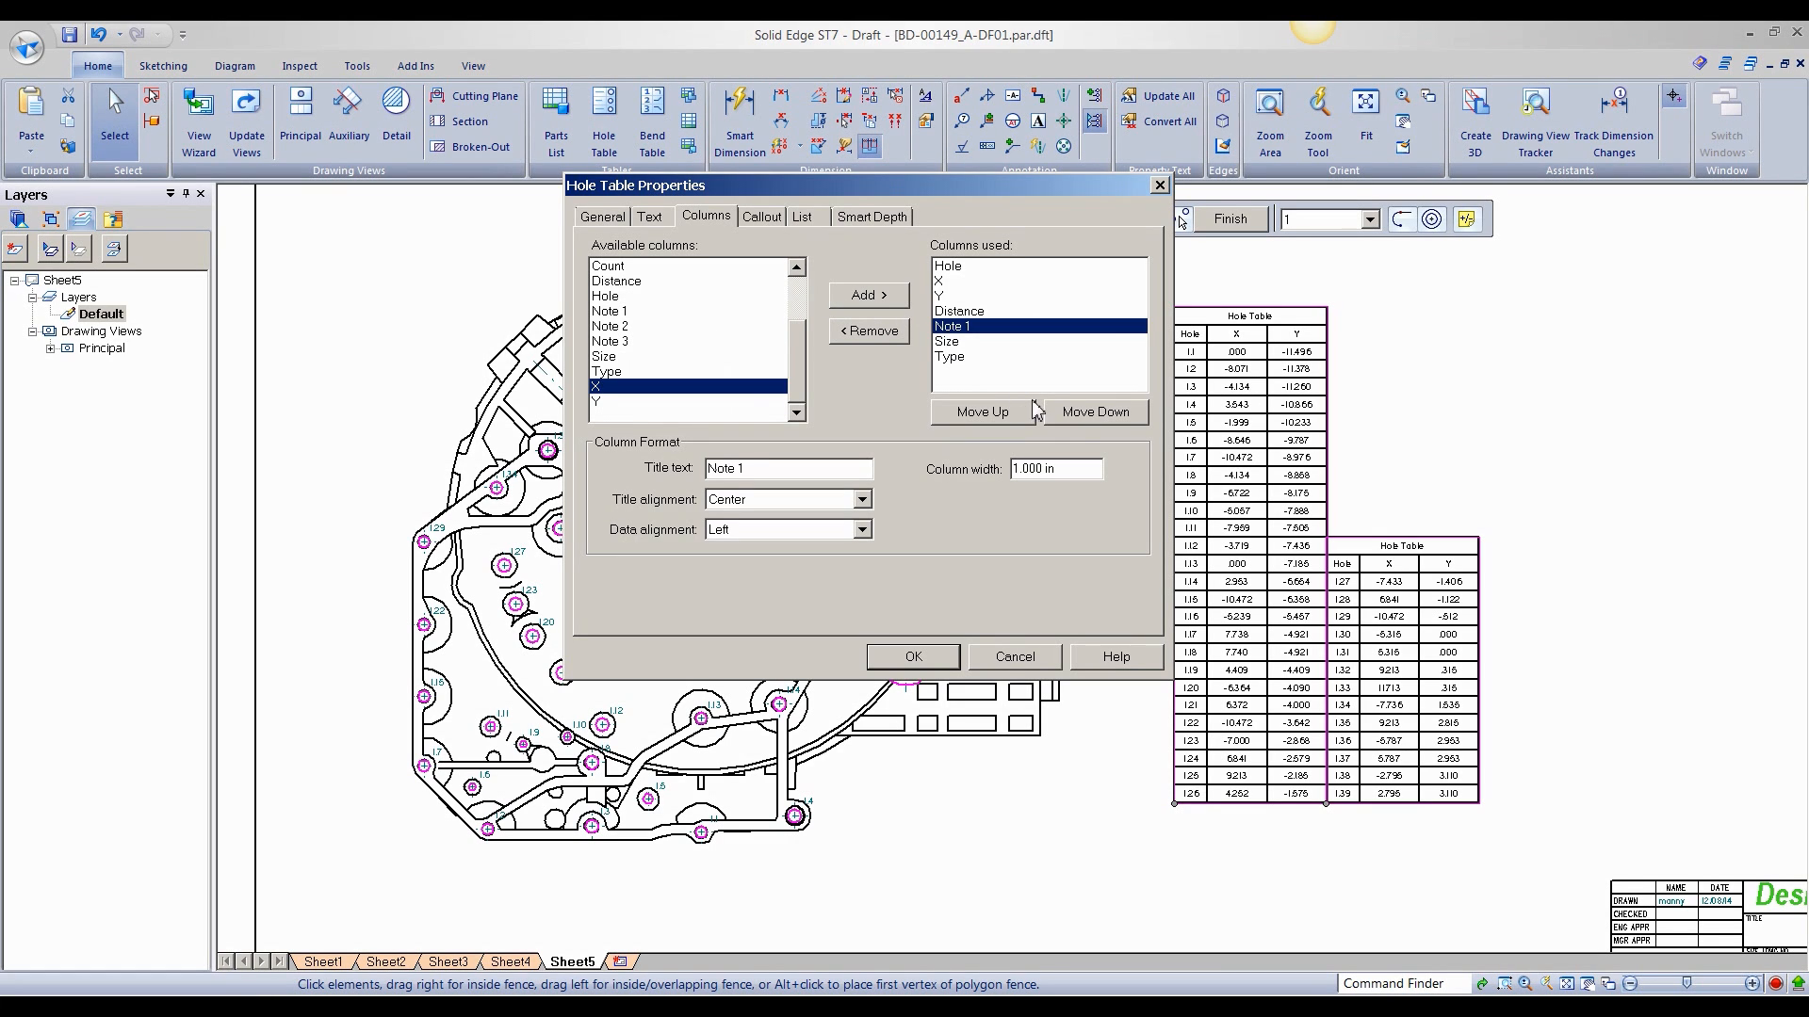
pyautogui.click(1080, 423)
pyautogui.click(1080, 423)
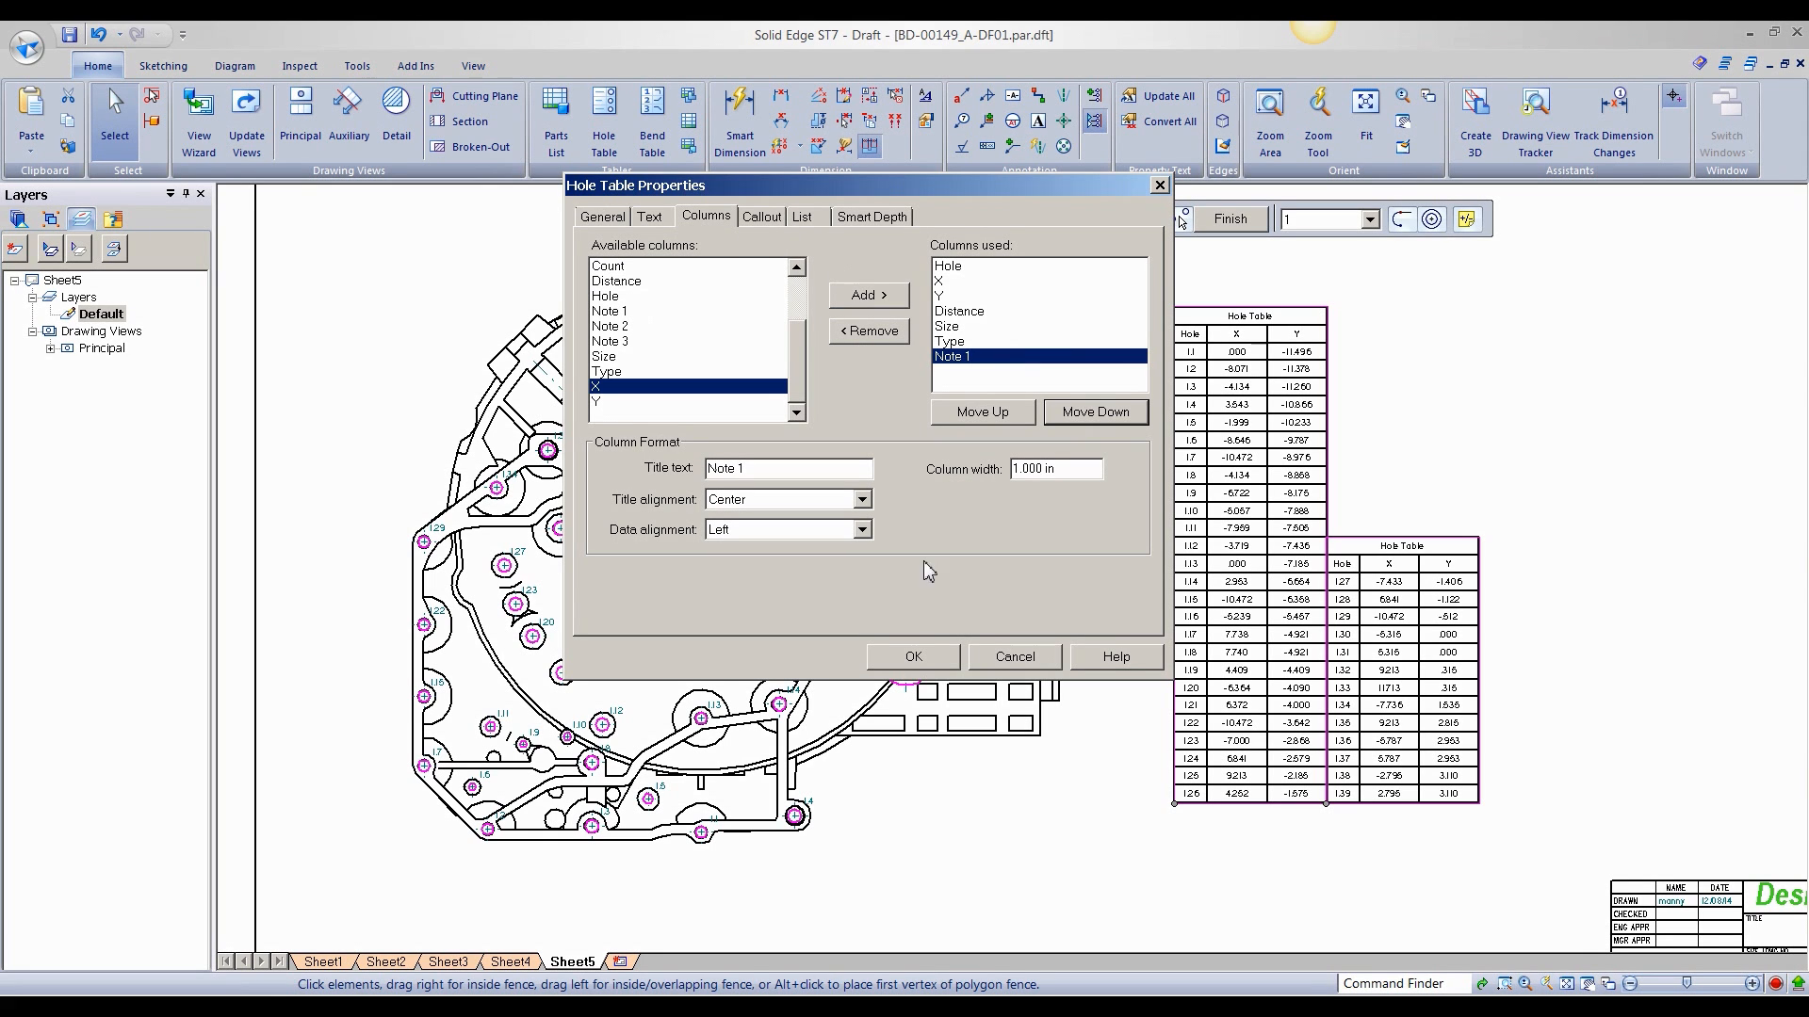
pyautogui.click(913, 657)
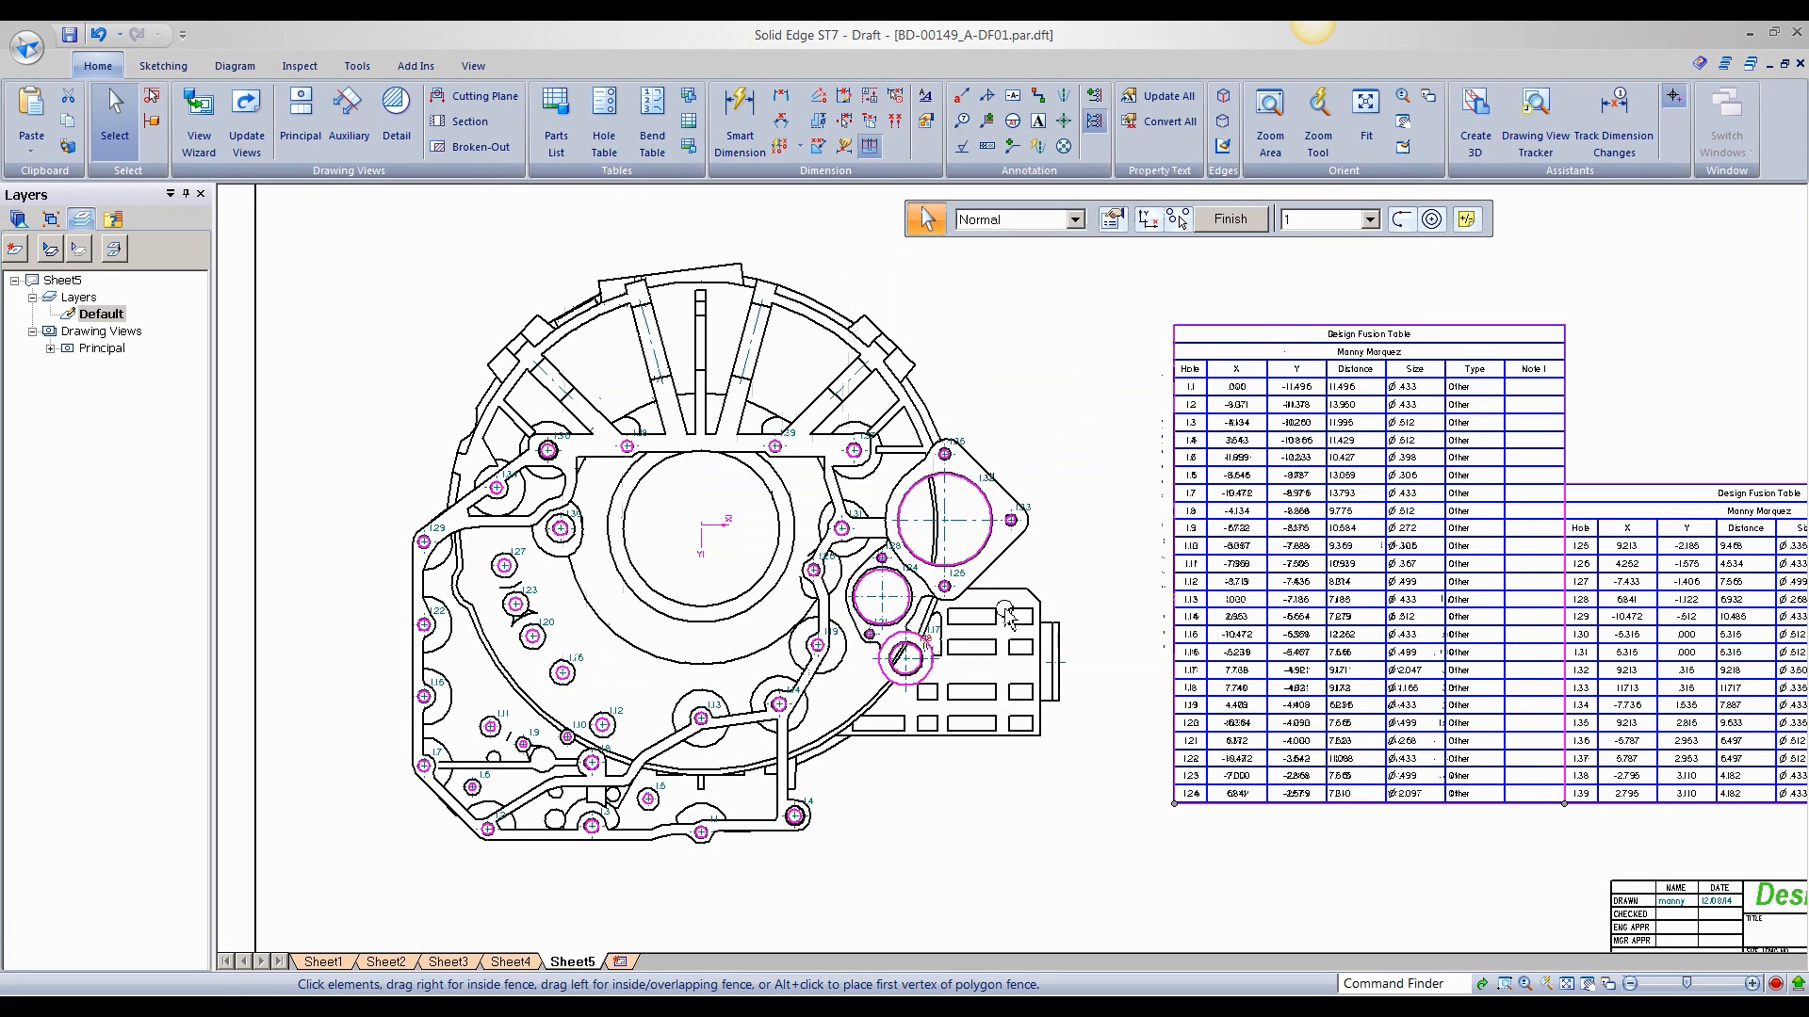
pyautogui.moveTo(1218, 323); pyautogui.dragTo(1161, 330)
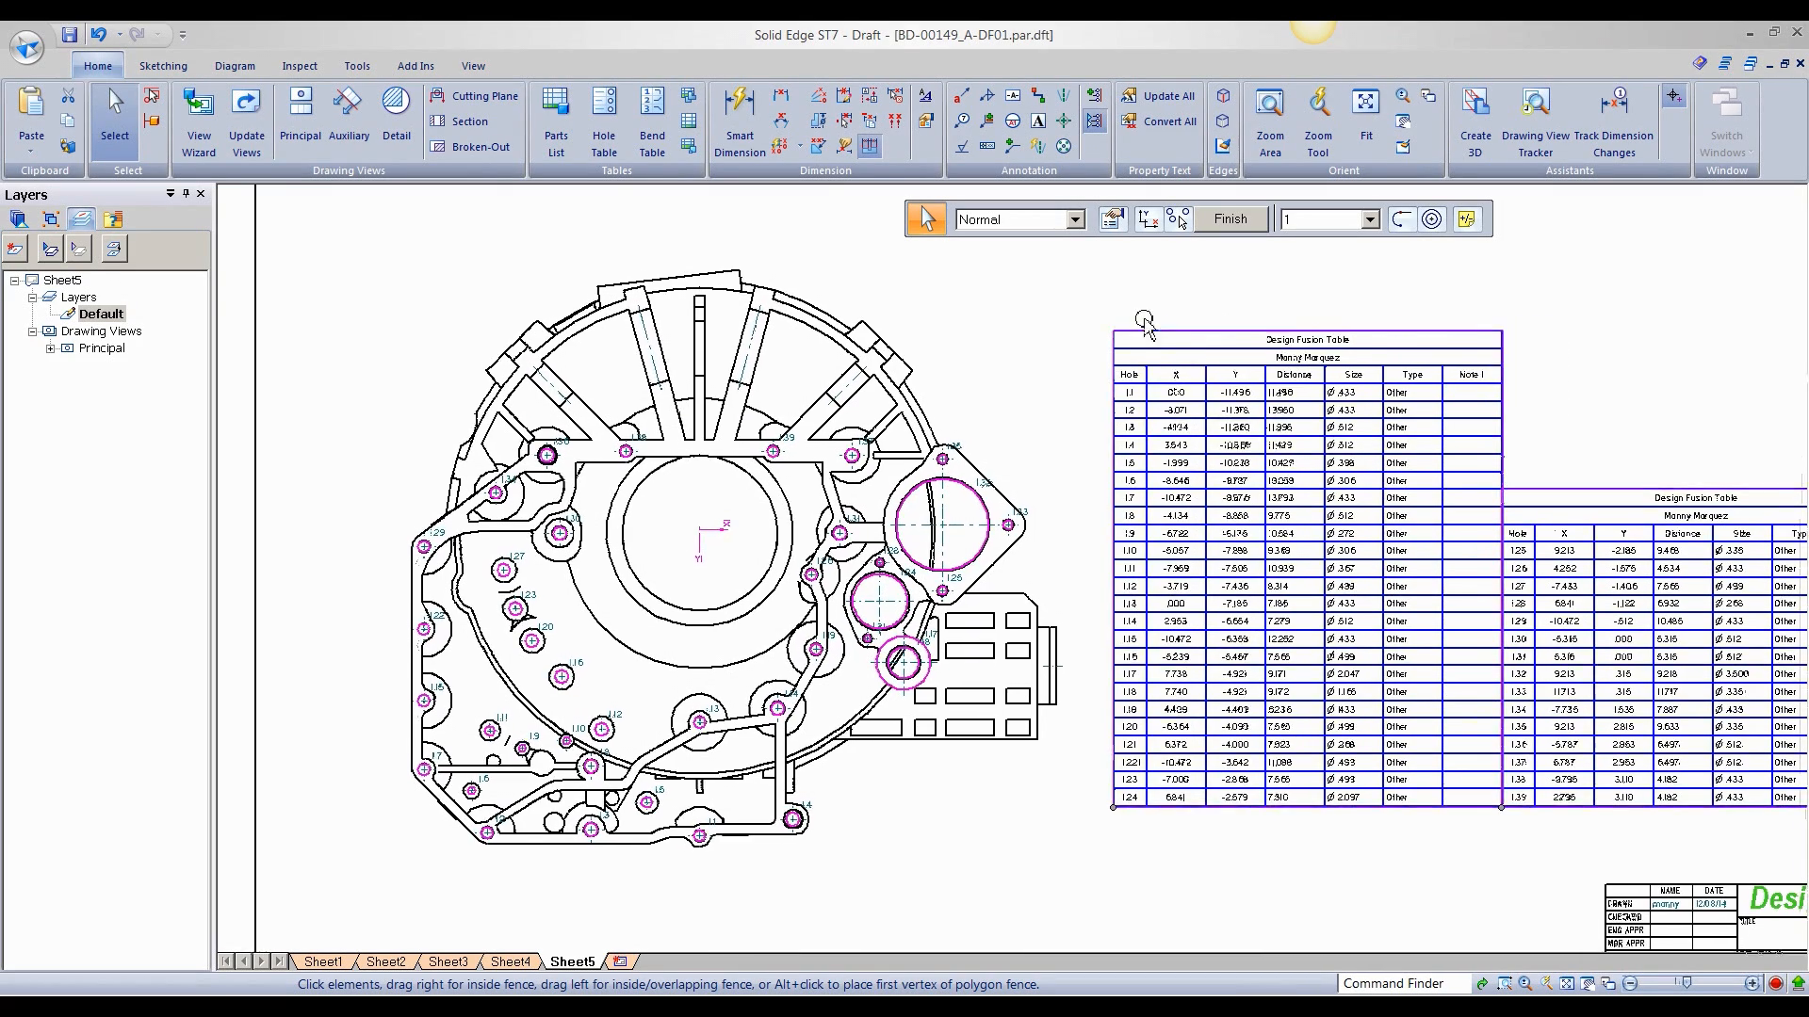
pyautogui.click(1113, 297)
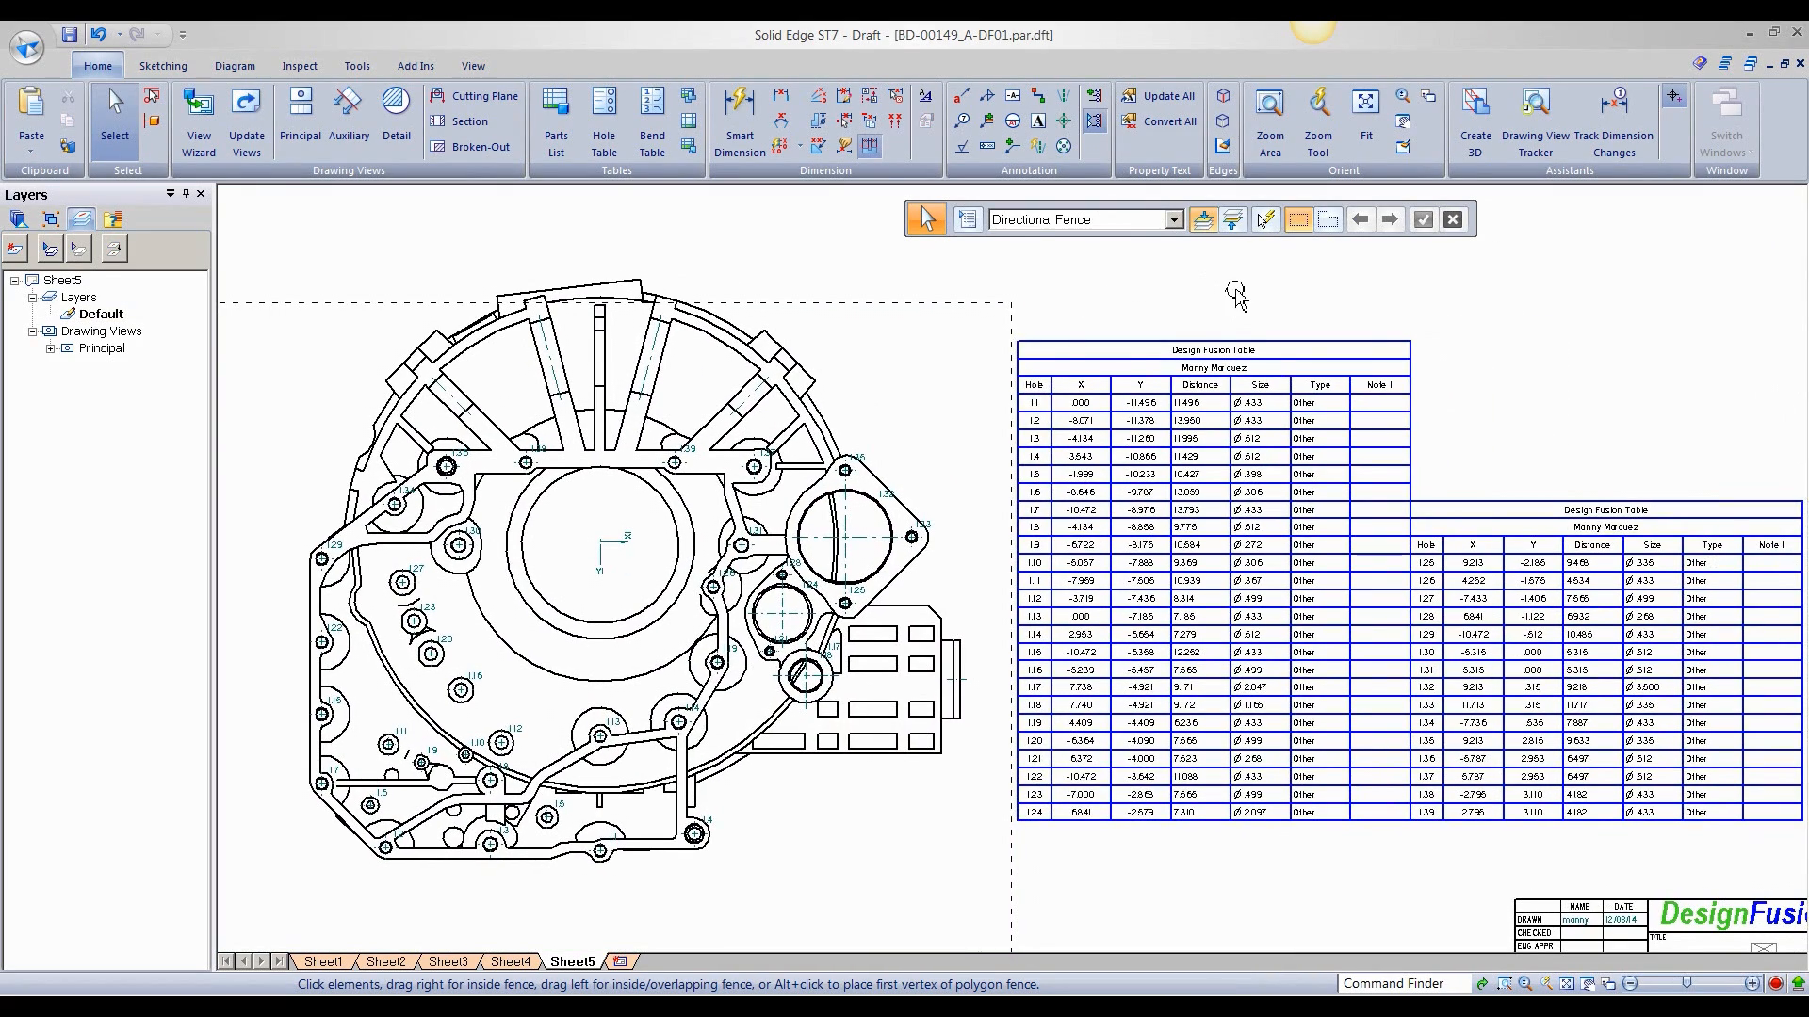
pyautogui.scroll(3, 1235, 295)
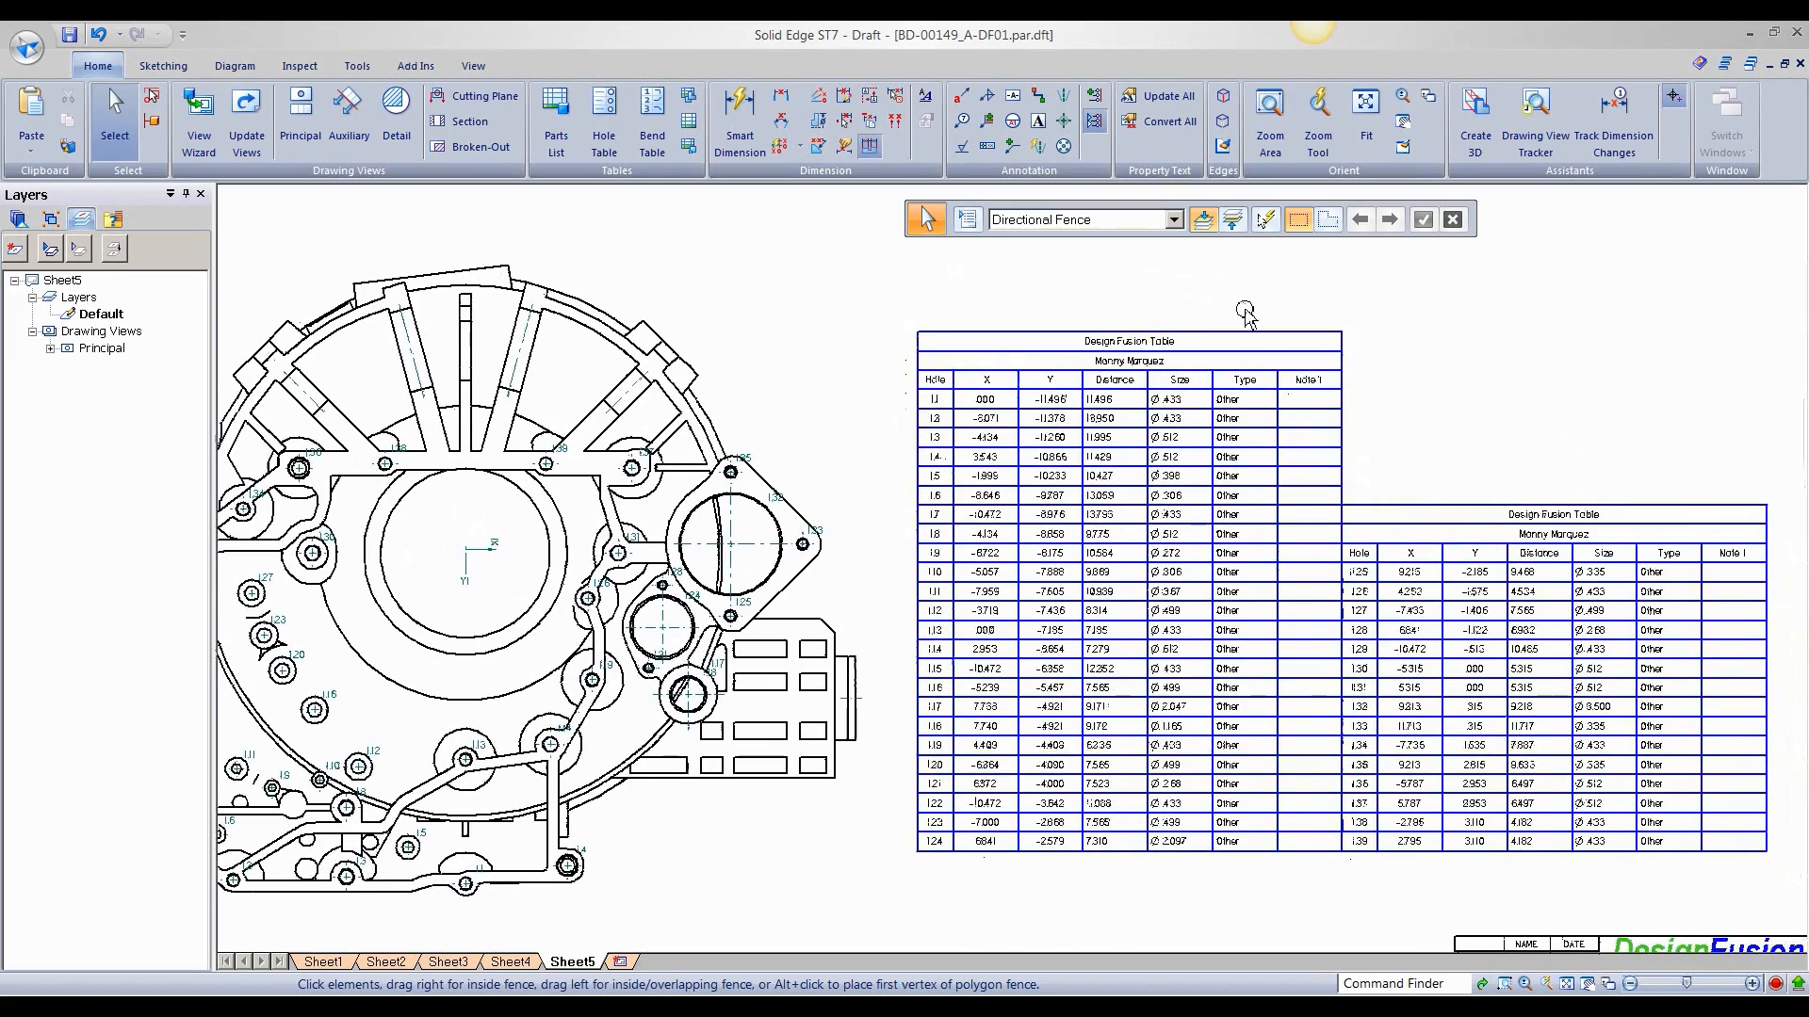
pyautogui.scroll(2, 1245, 314)
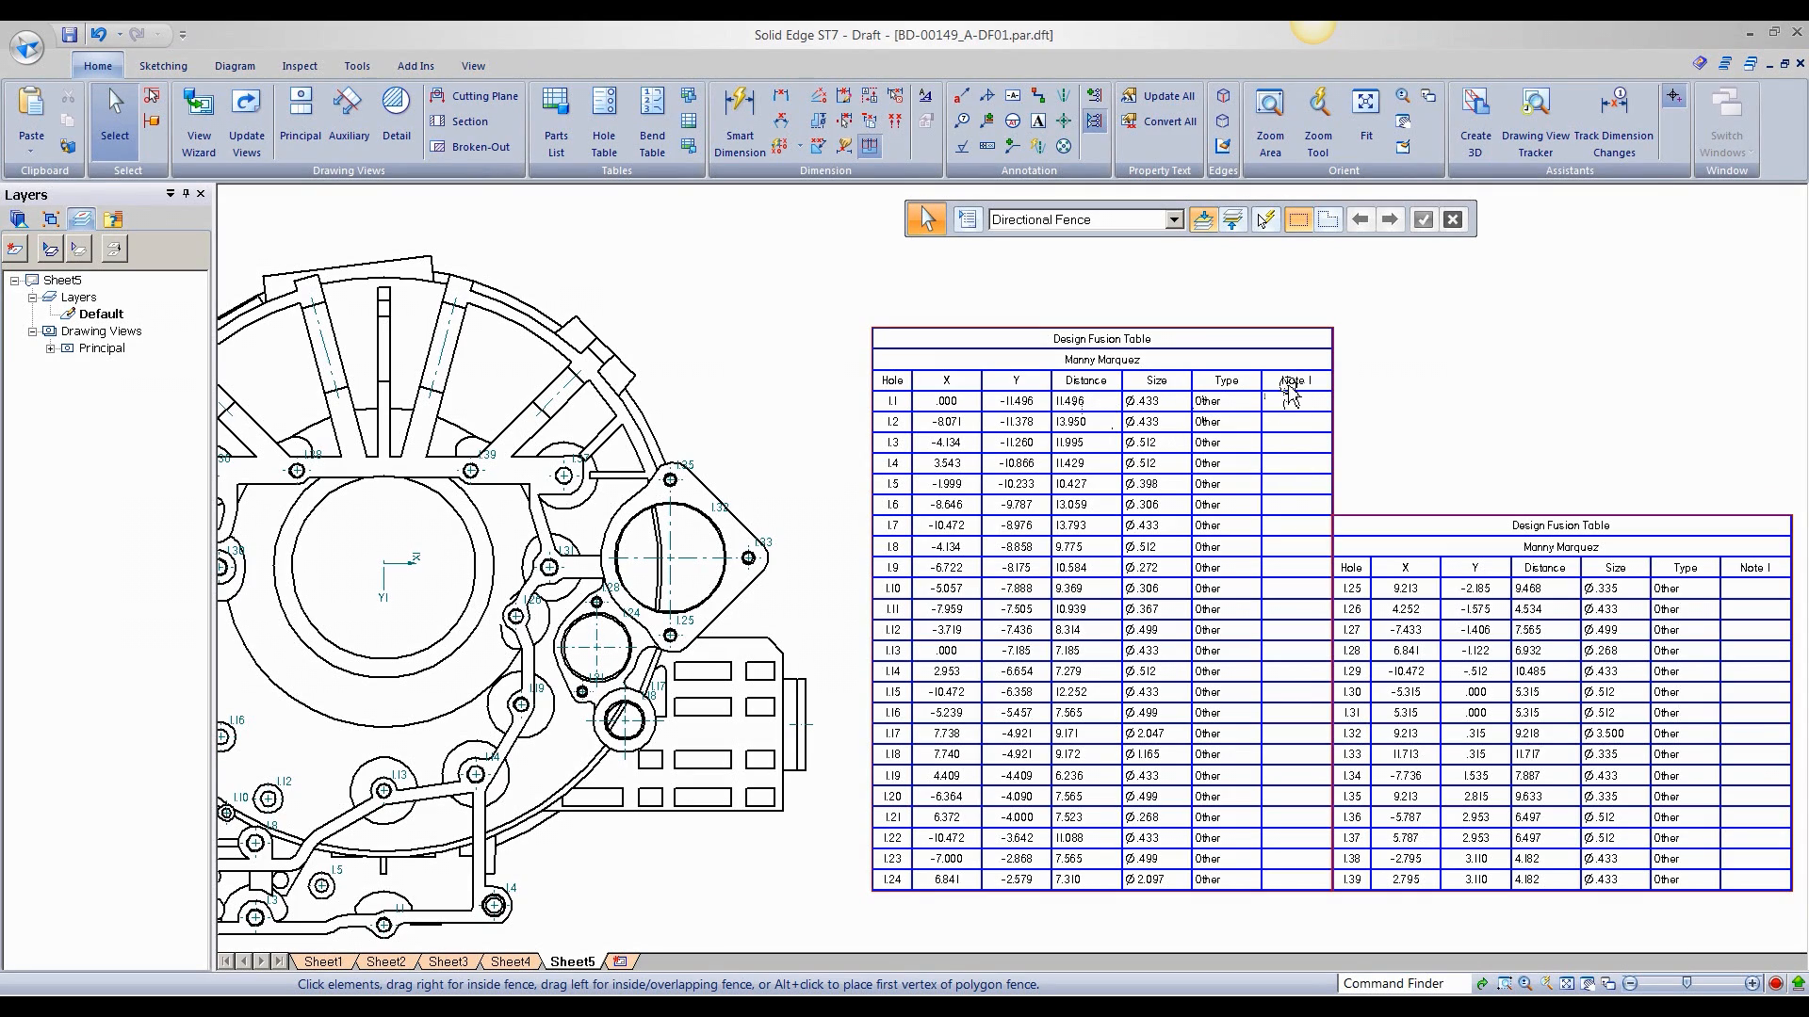
pyautogui.scroll(-3, 1287, 398)
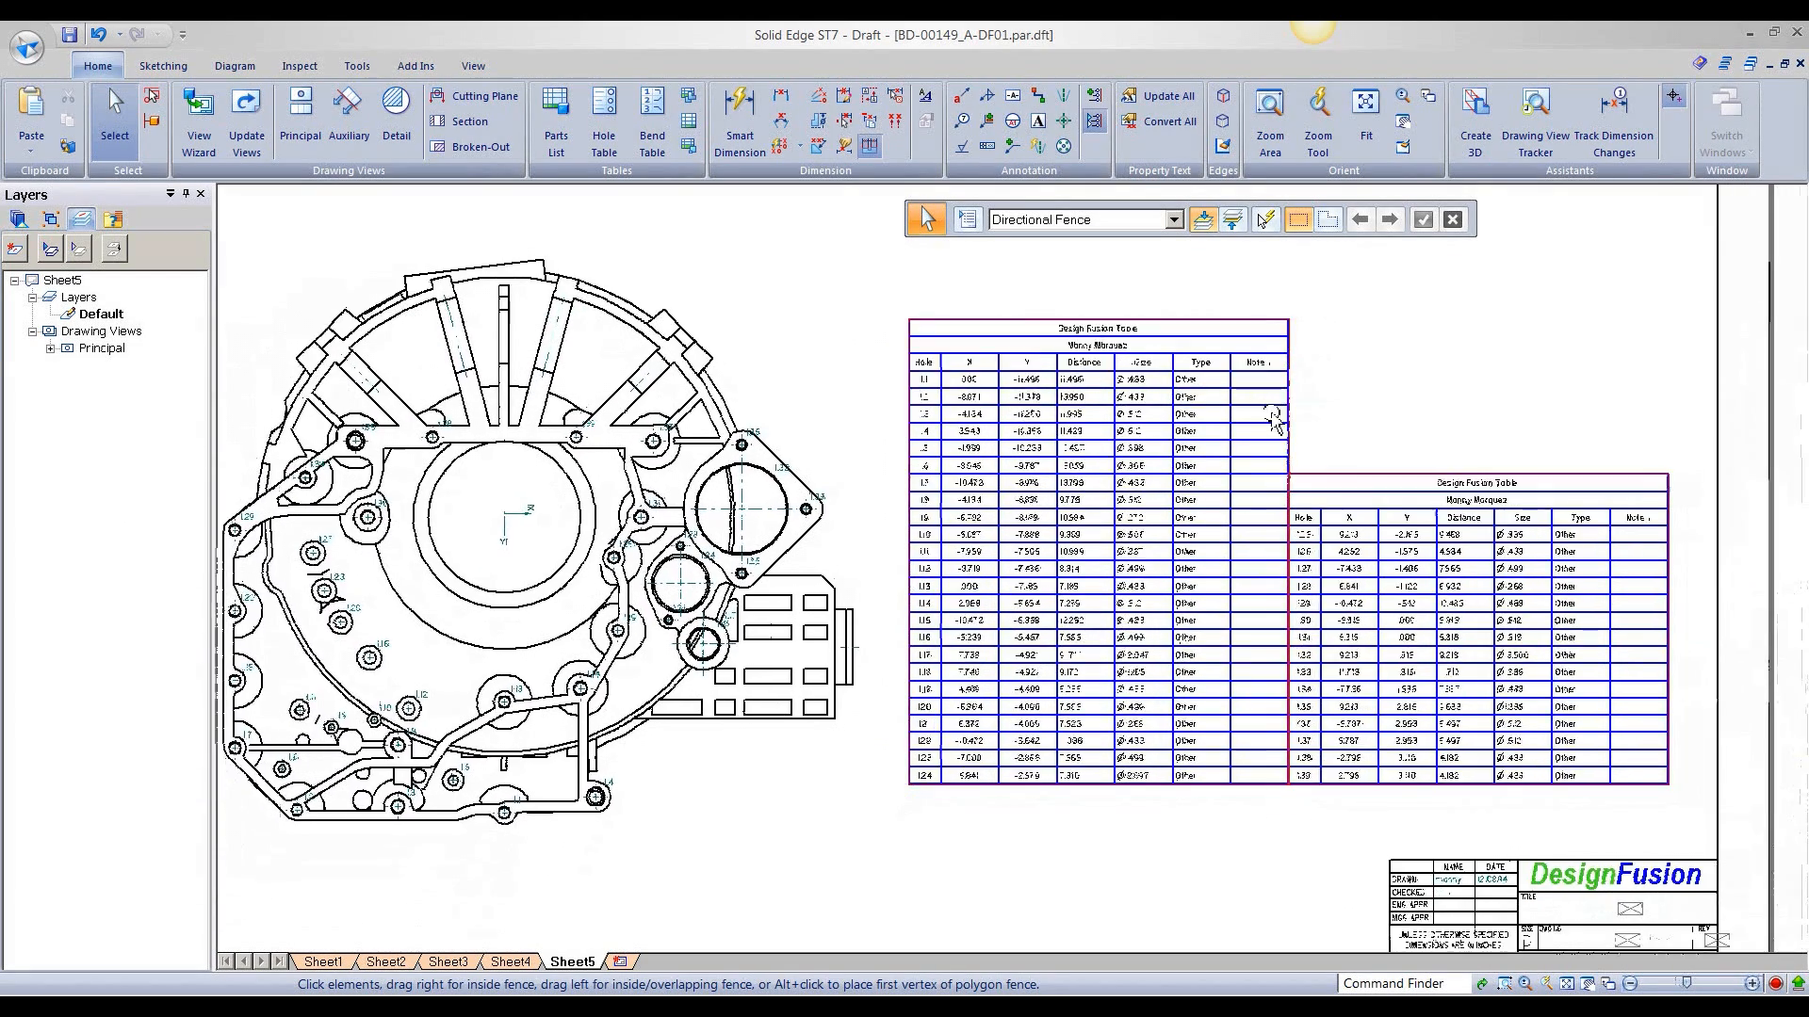
pyautogui.scroll(3, 1088, 320)
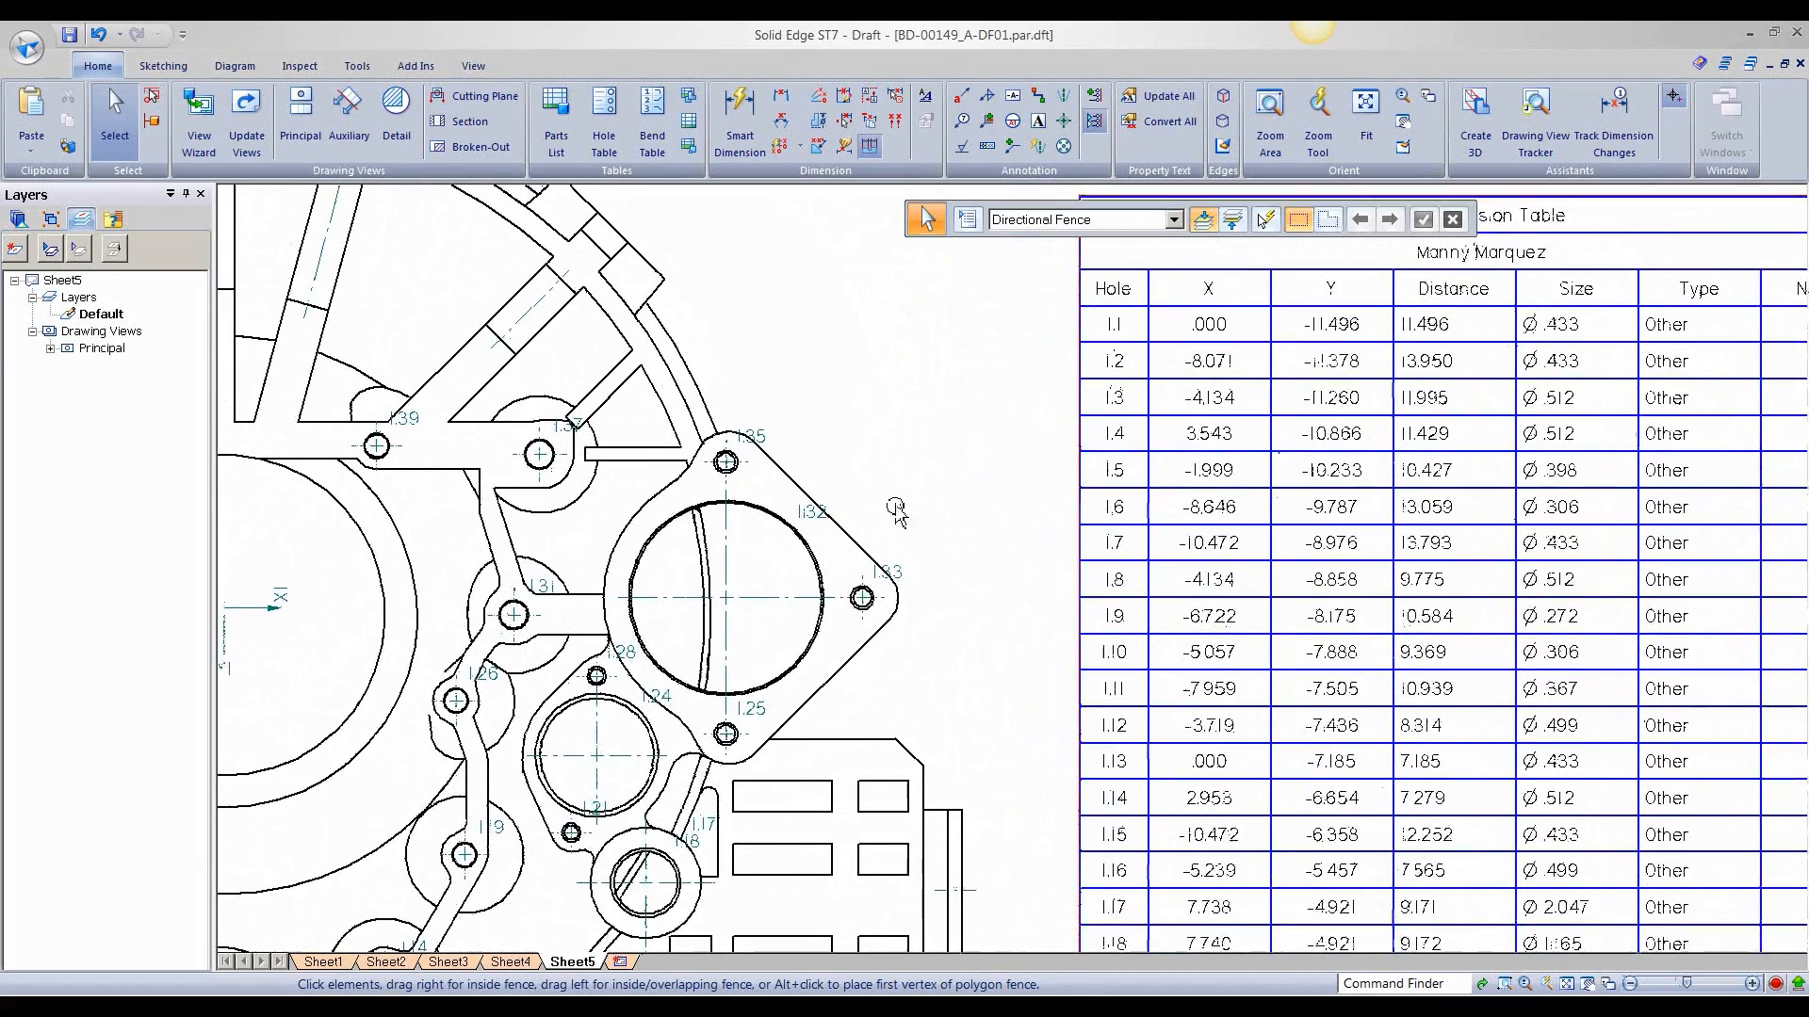
pyautogui.scroll(-2, 896, 565)
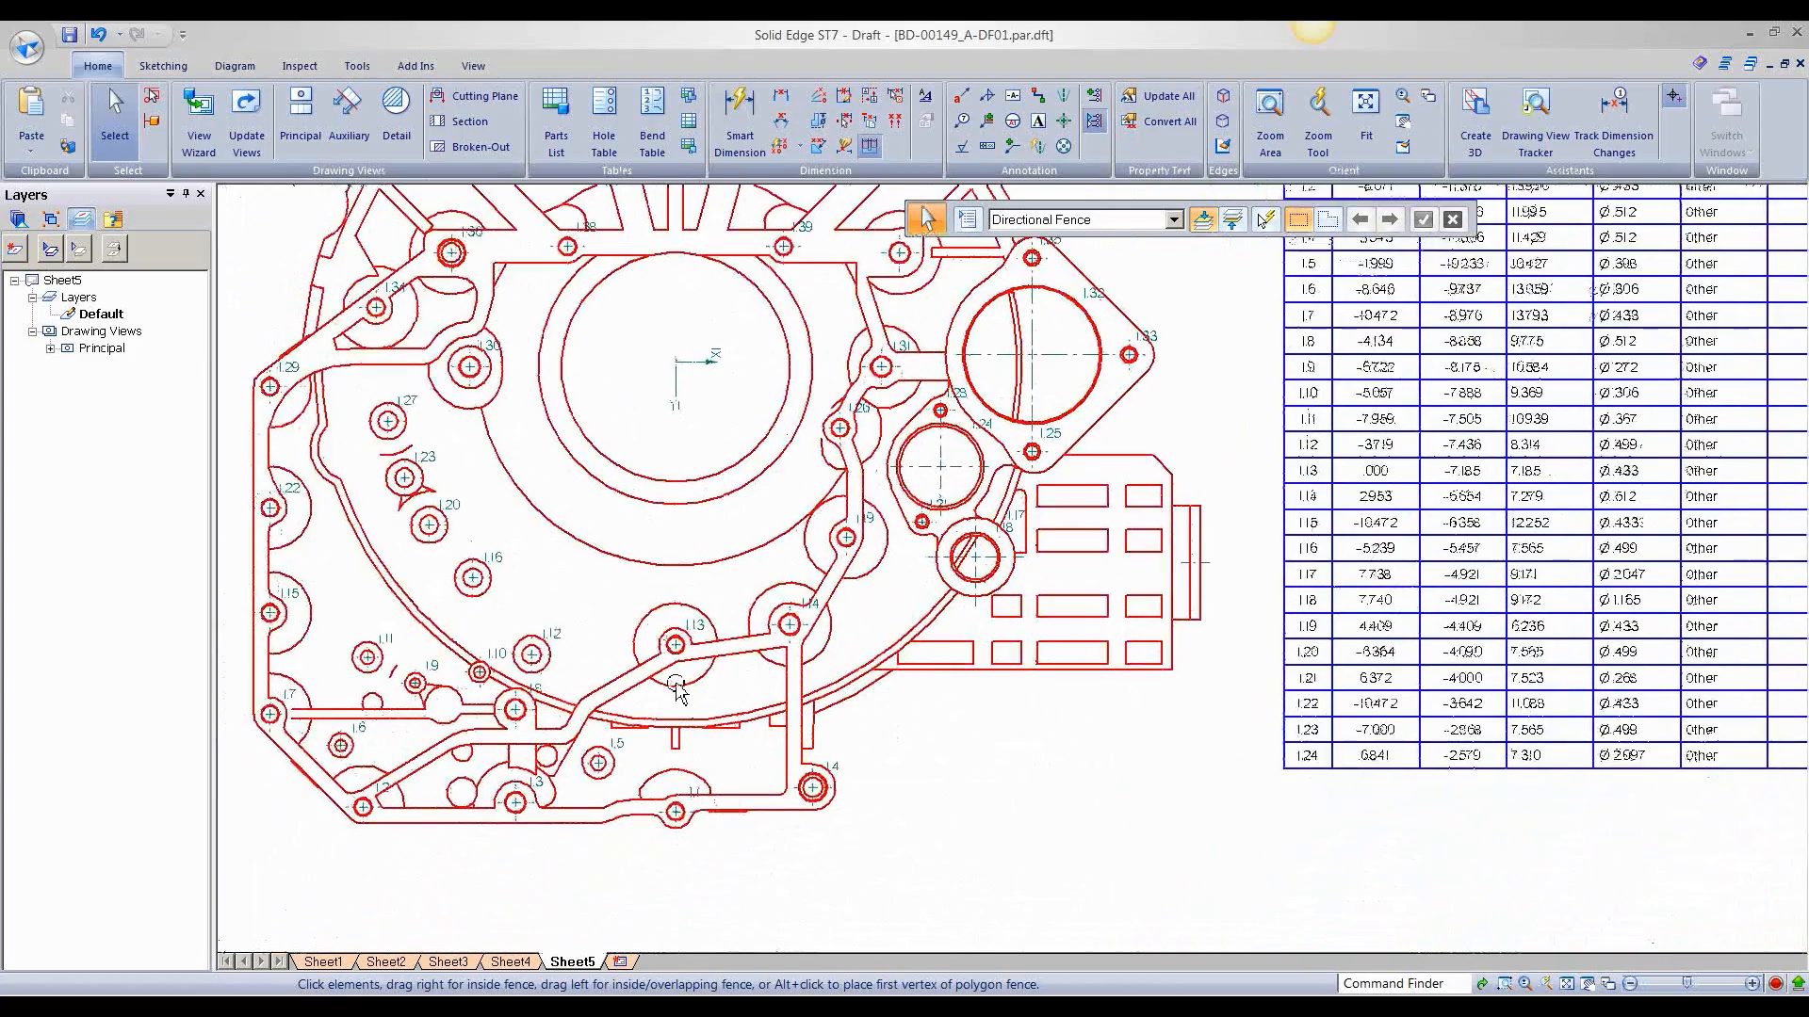
pyautogui.scroll(1, 678, 650)
pyautogui.scroll(-1, 1165, 530)
pyautogui.scroll(1, 1083, 415)
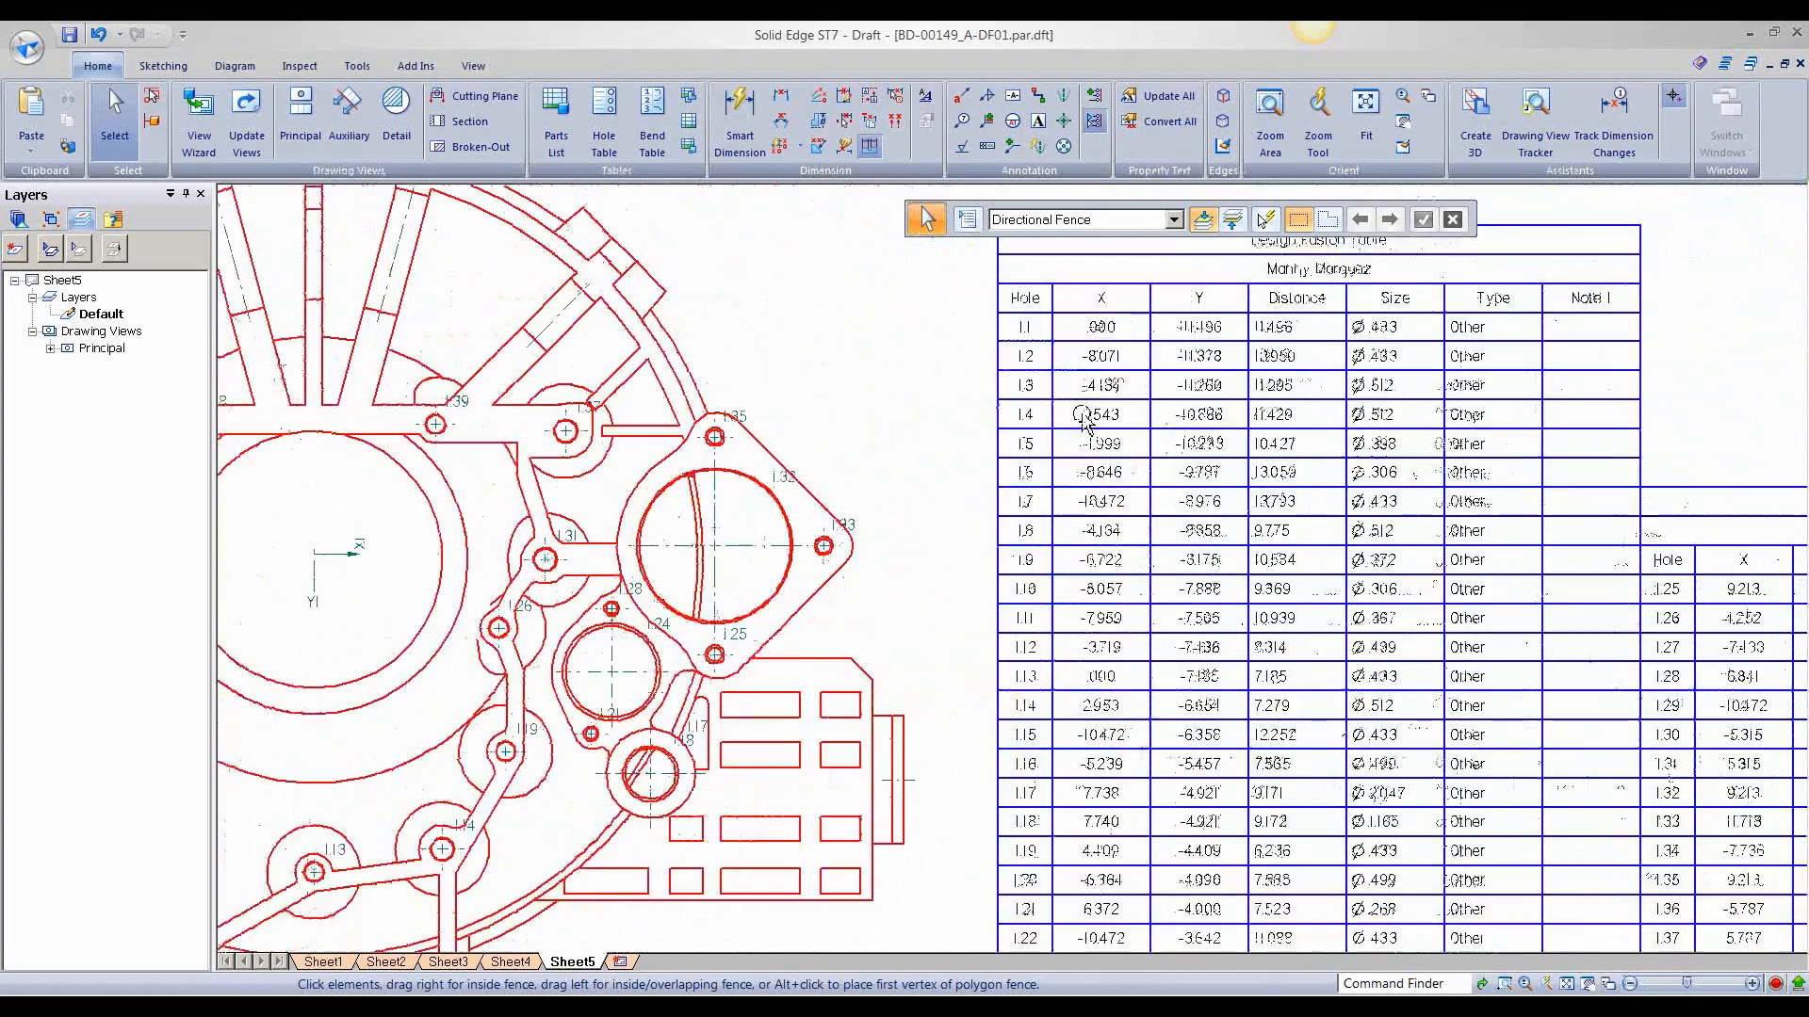
pyautogui.scroll(-1, 1453, 735)
pyautogui.scroll(1, 1465, 749)
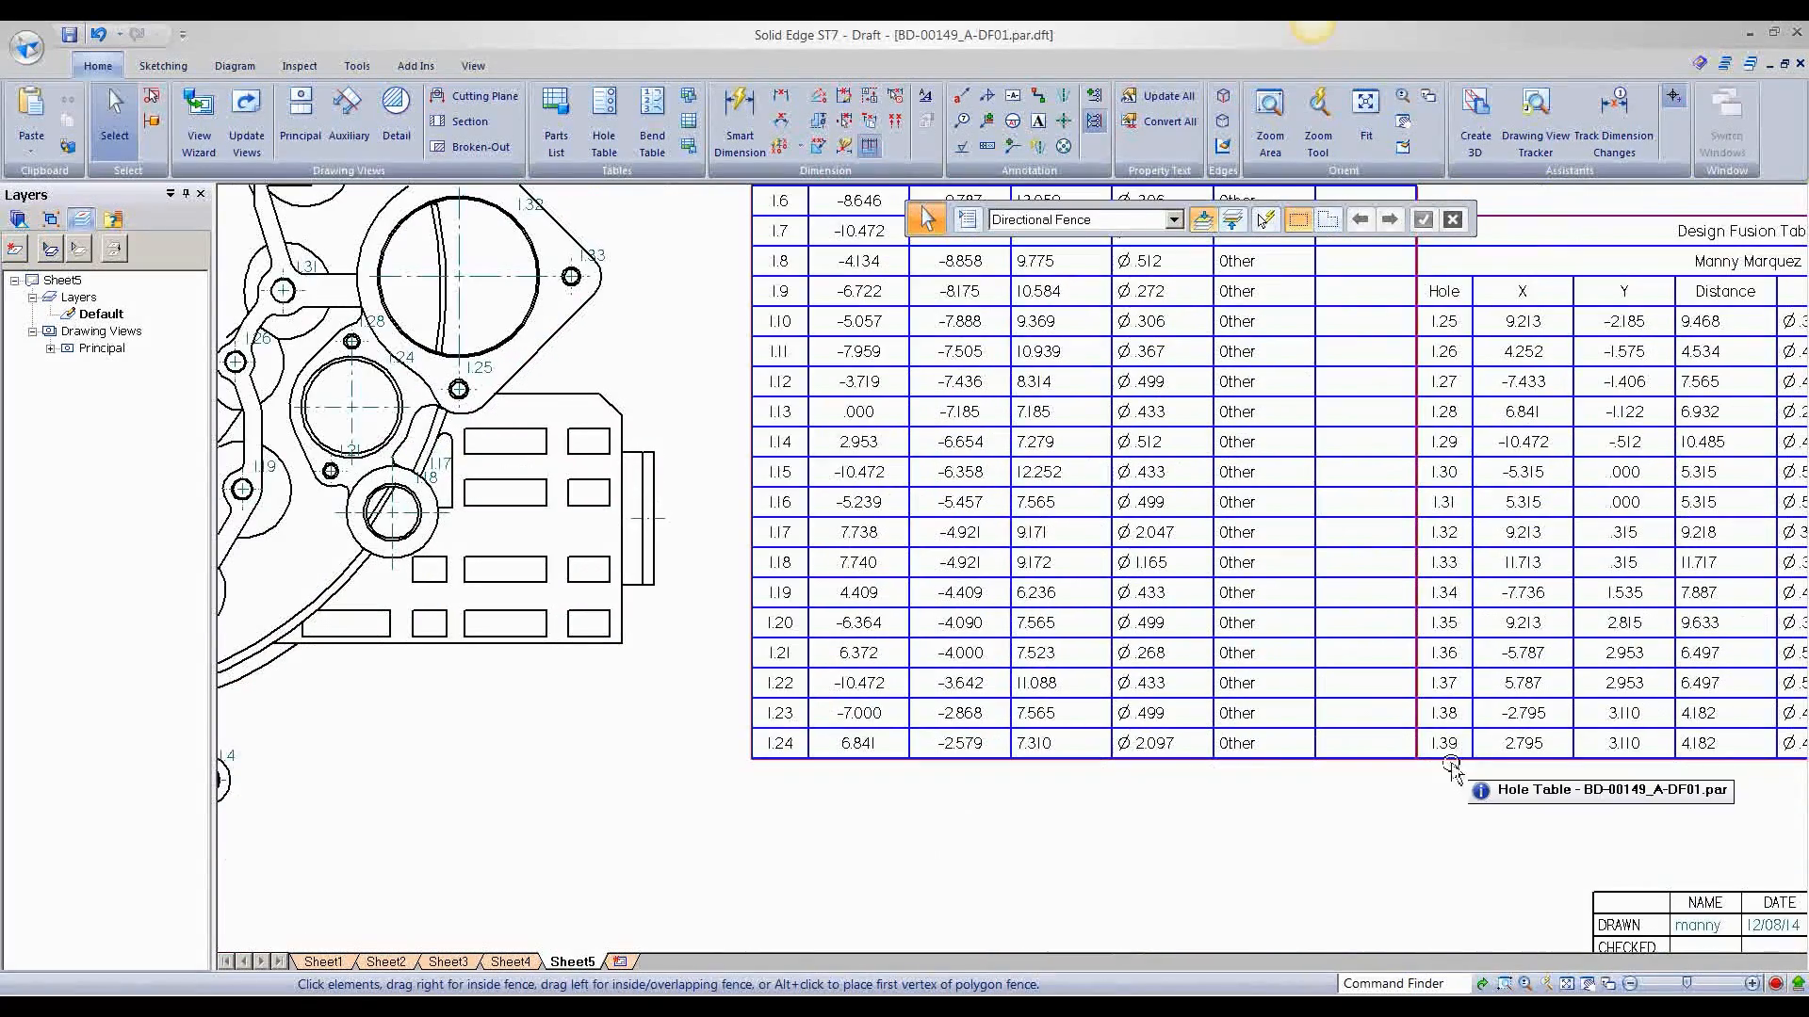
pyautogui.scroll(-3, 1450, 788)
pyautogui.scroll(1, 1119, 710)
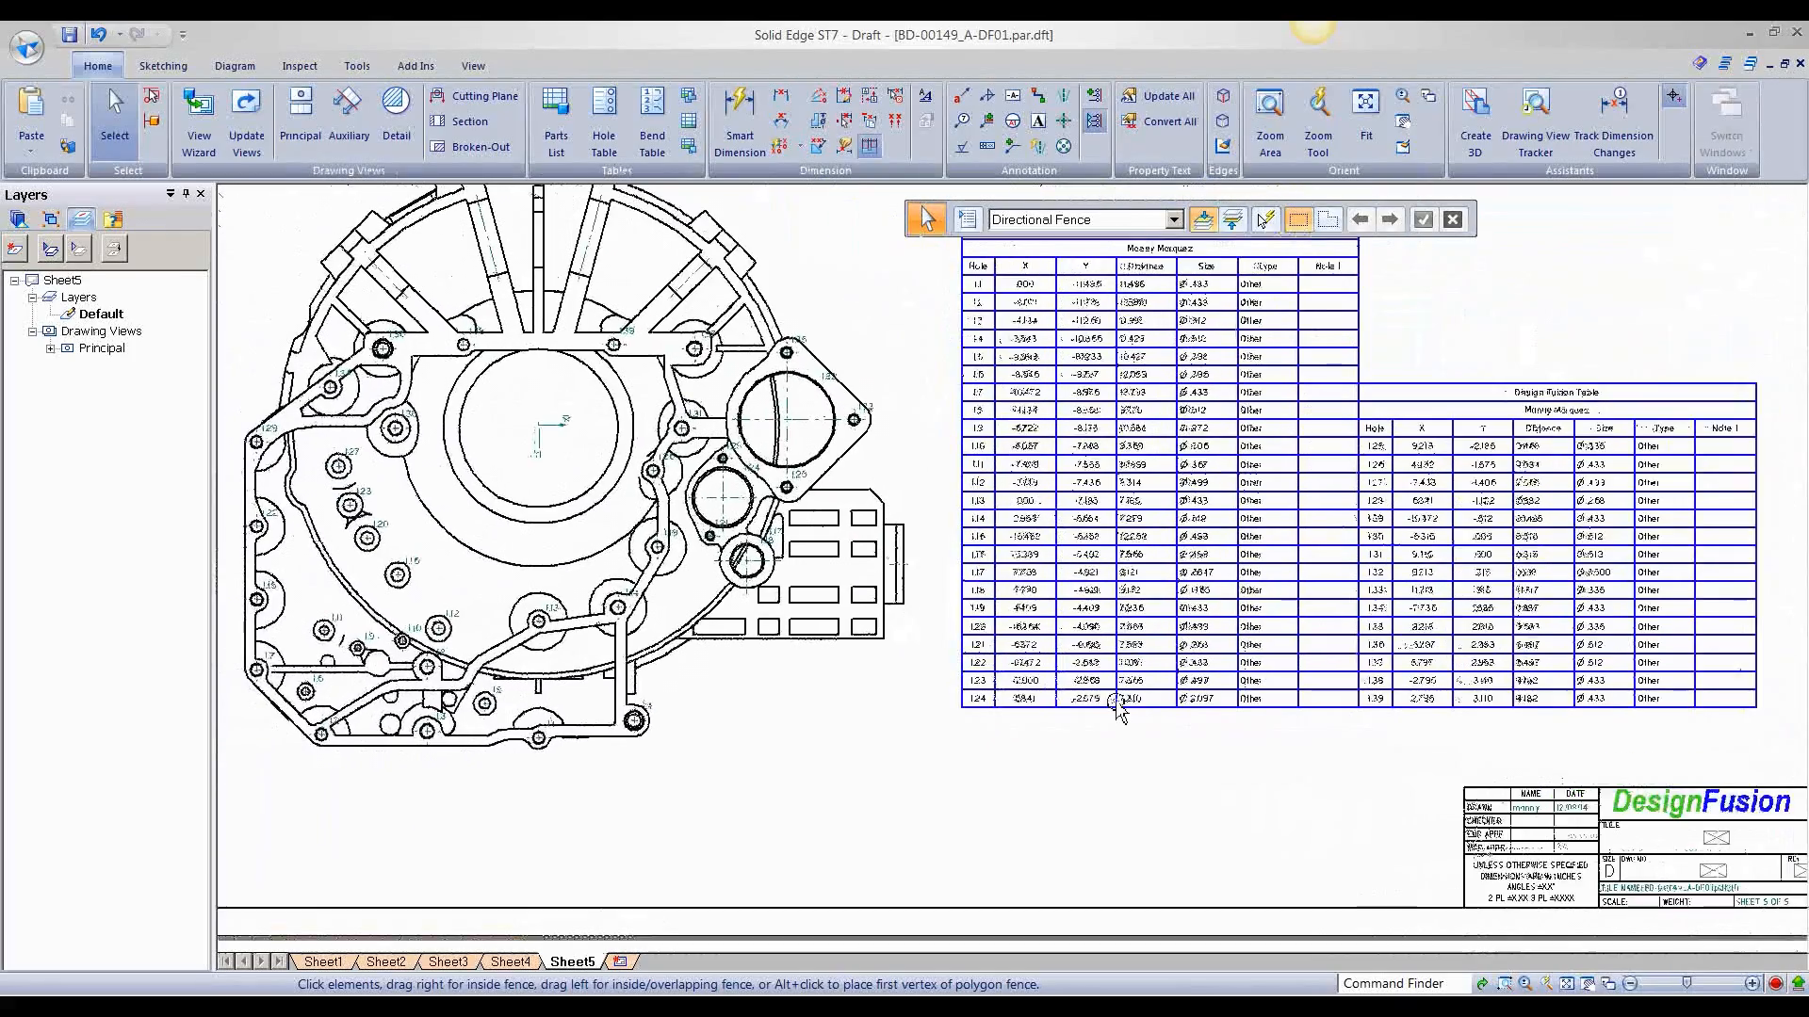
pyautogui.scroll(-1, 1005, 646)
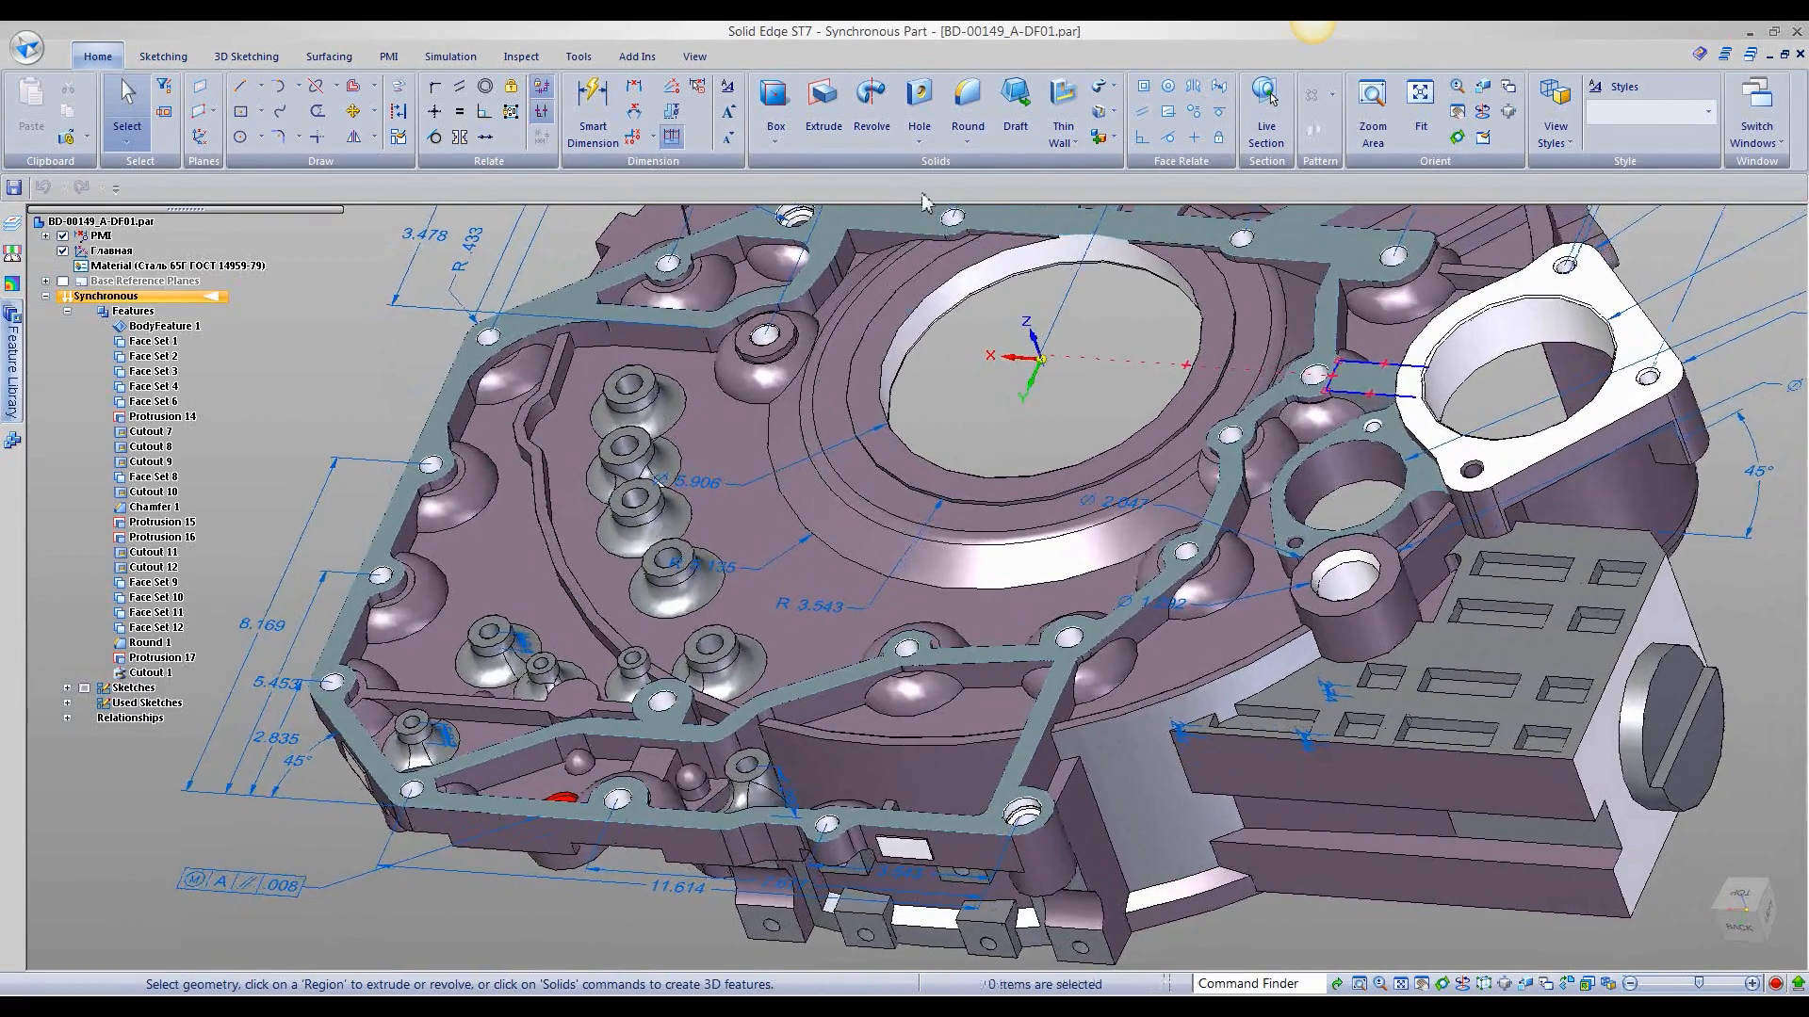
# - Place a #12 Fillister Head counterbore hole on the part's face, then return to the draft
pyautogui.click(923, 92)
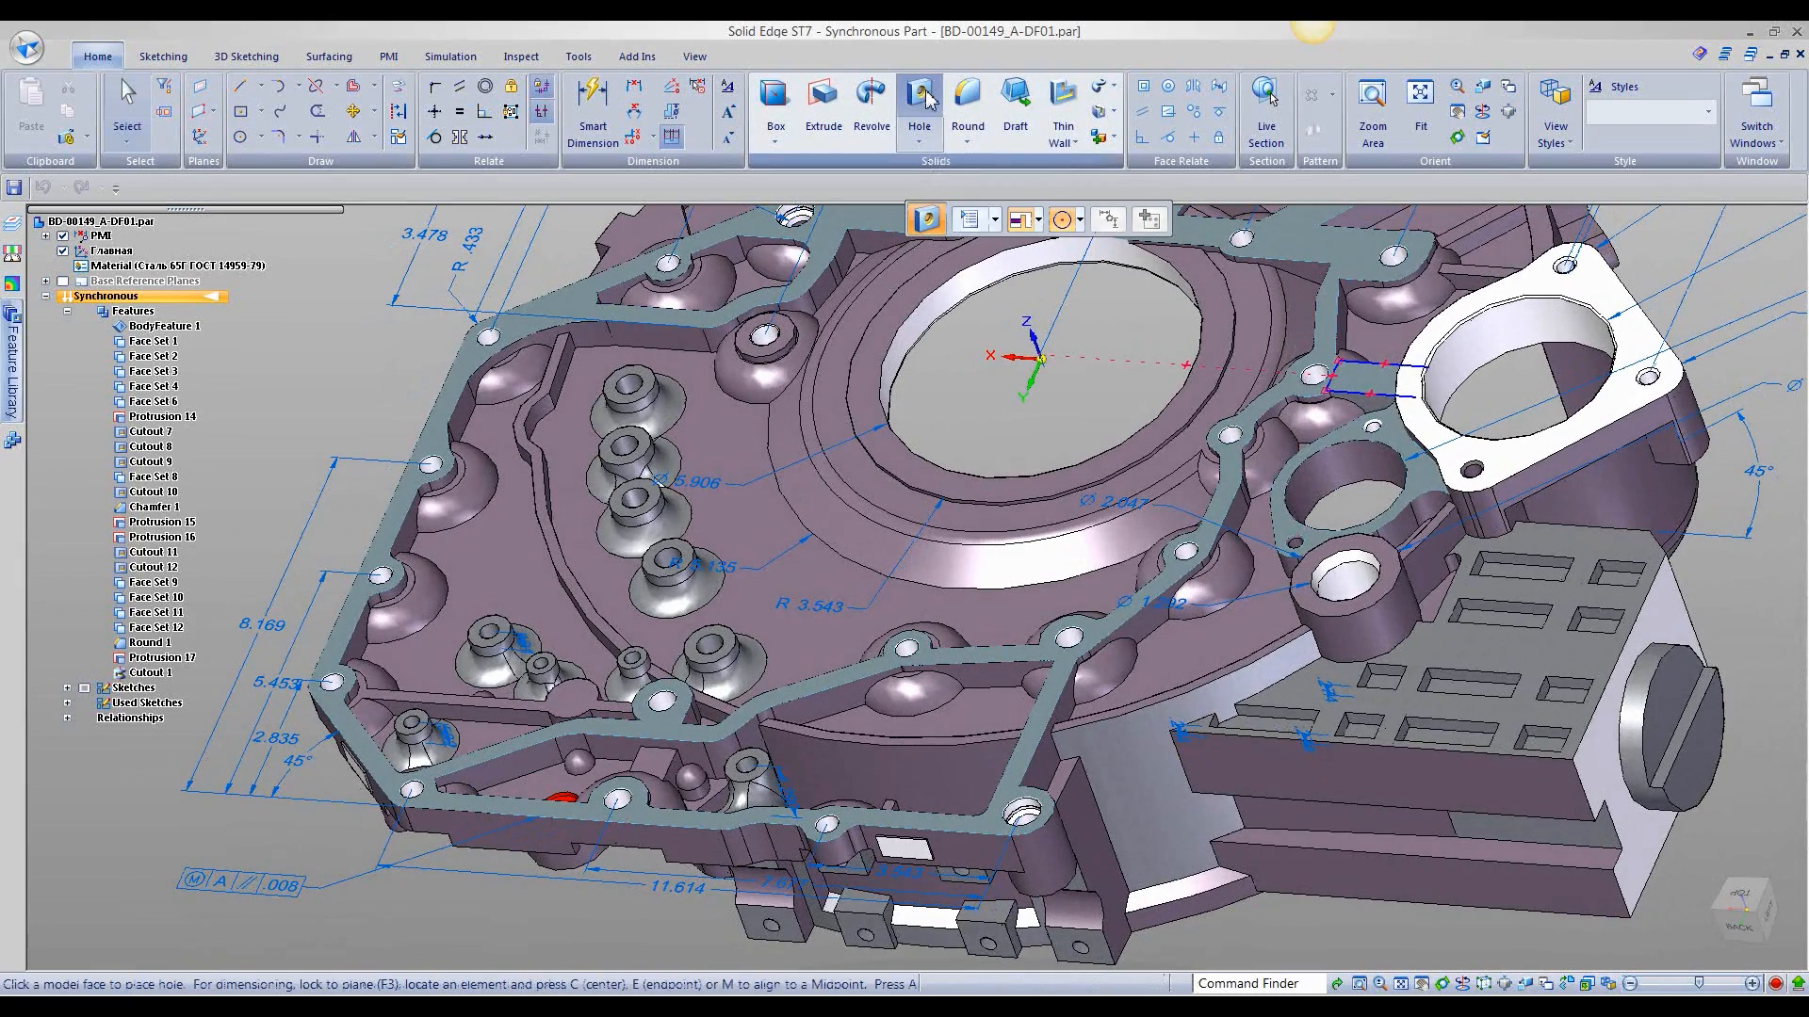
pyautogui.click(966, 225)
pyautogui.click(917, 203)
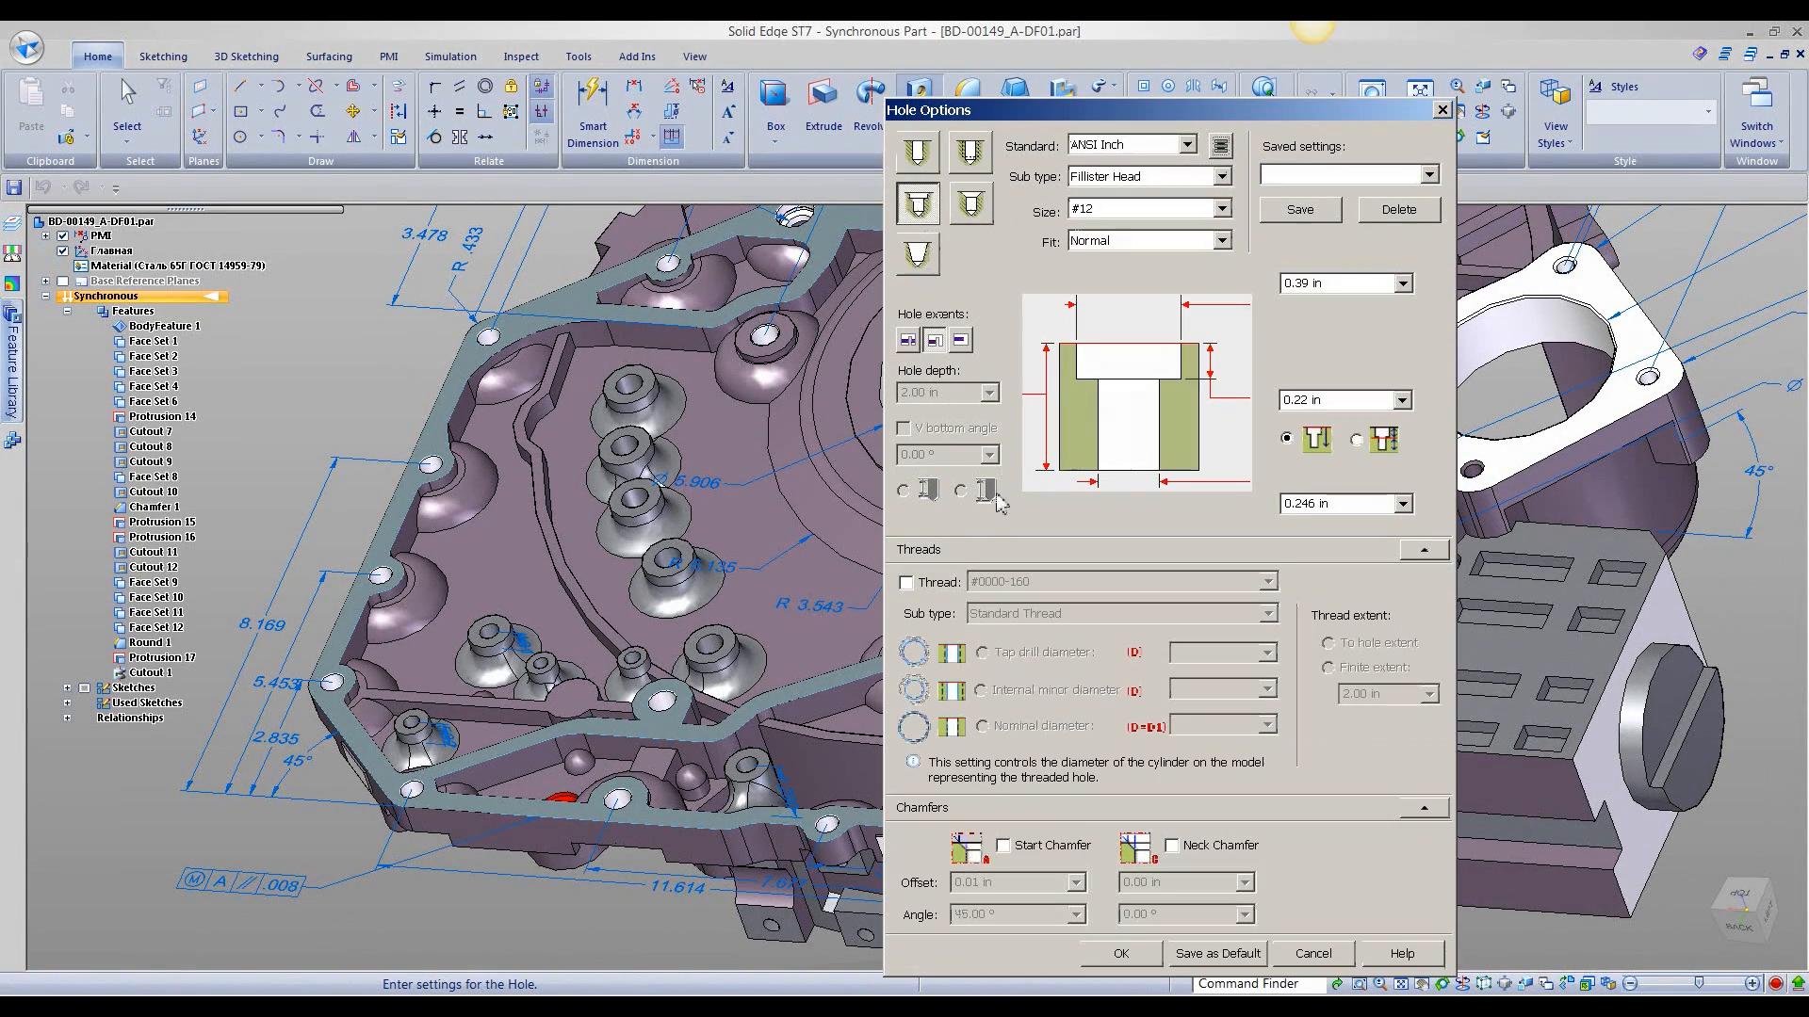
pyautogui.click(1102, 950)
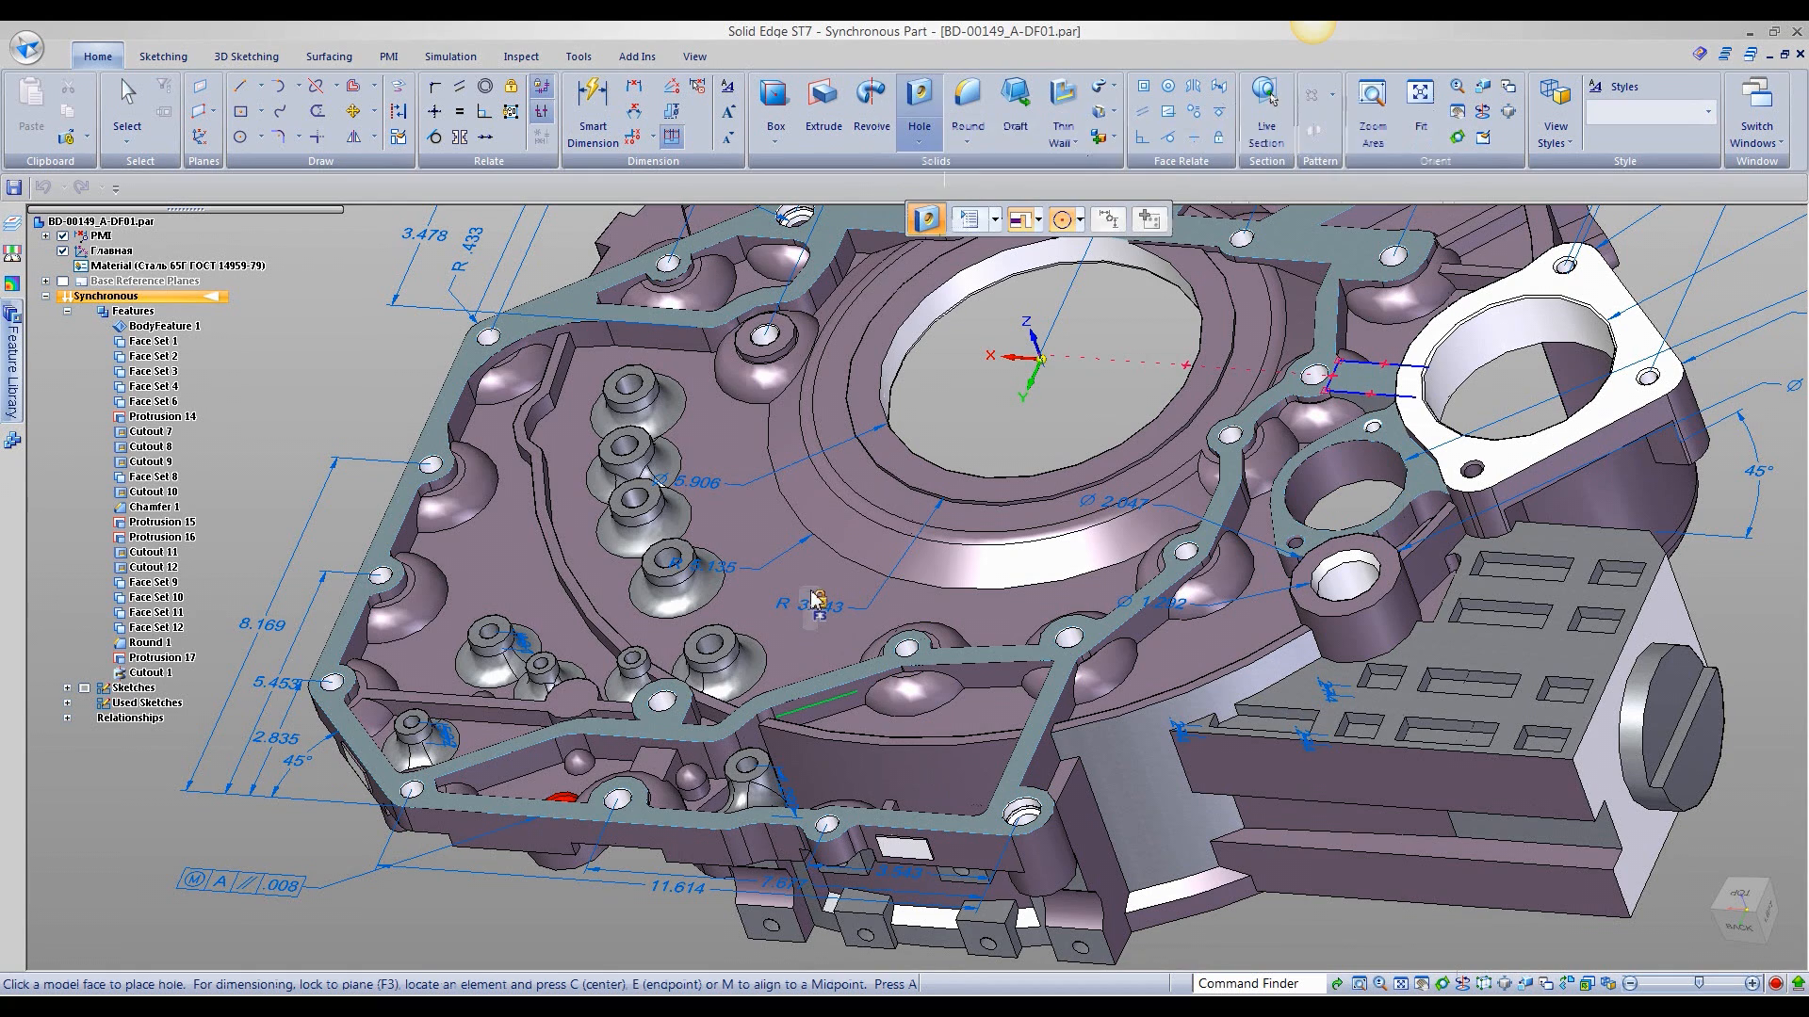
pyautogui.click(806, 594)
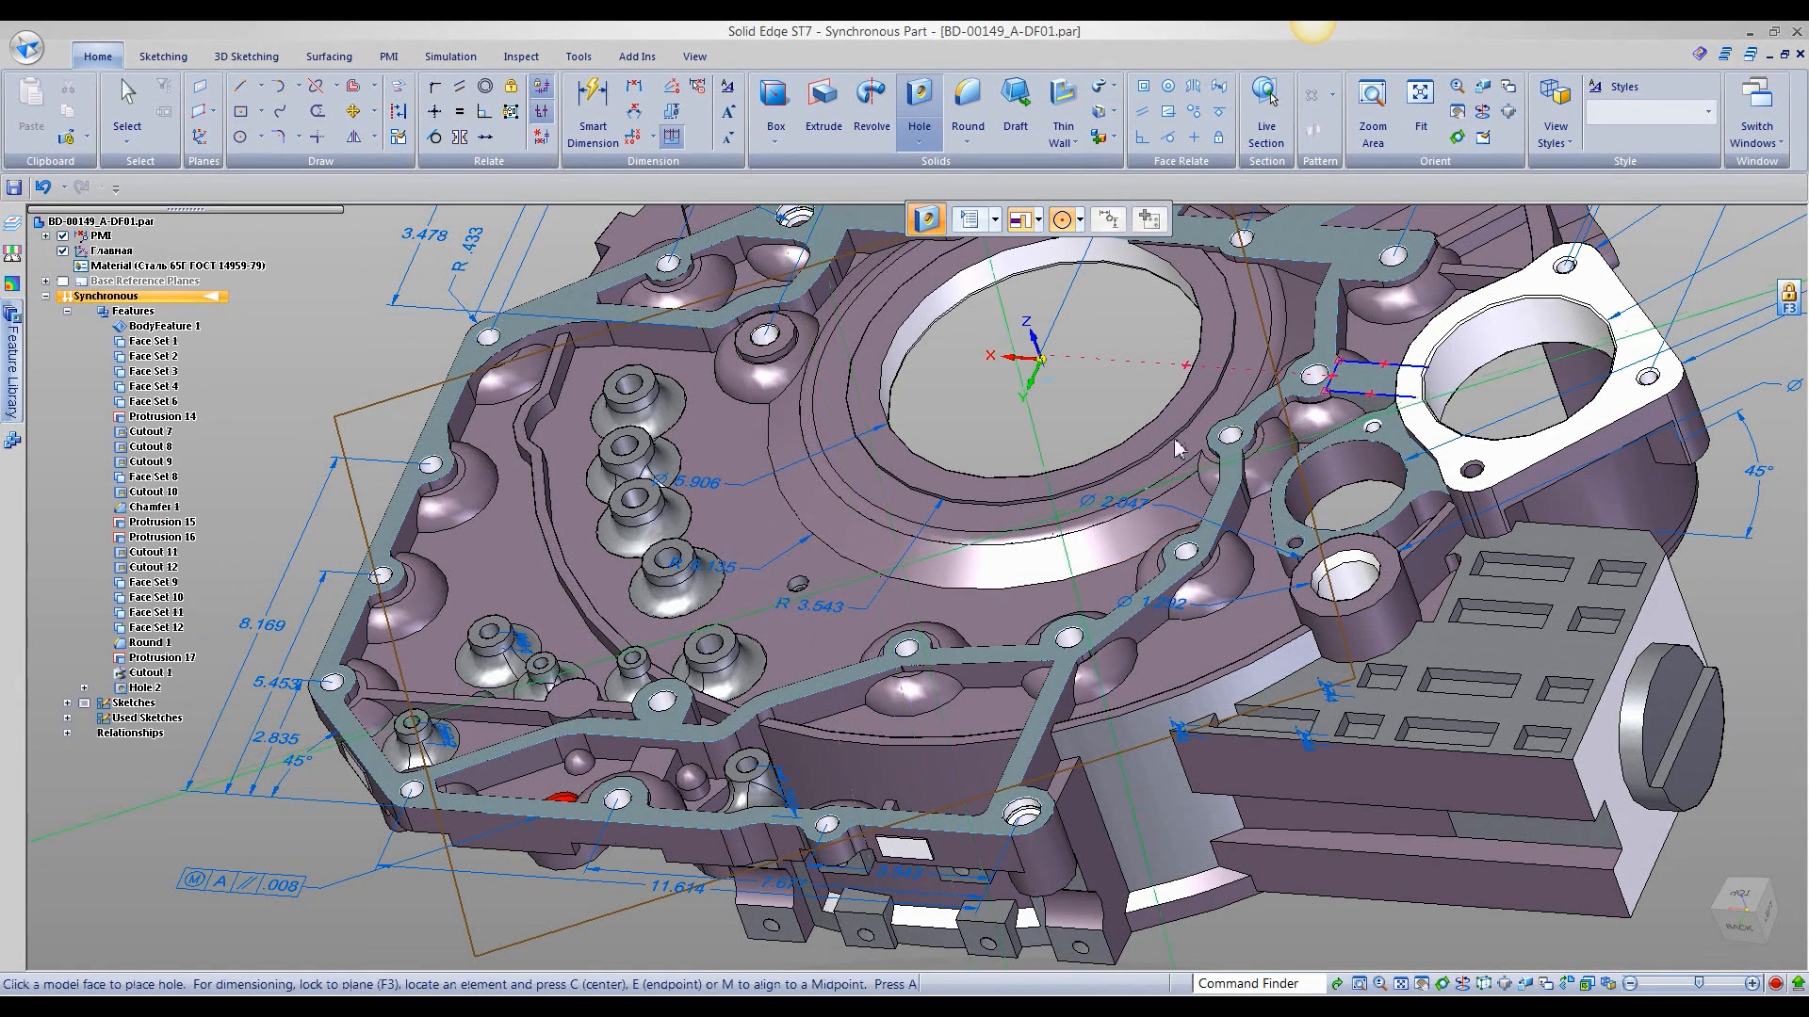
pyautogui.click(1741, 110)
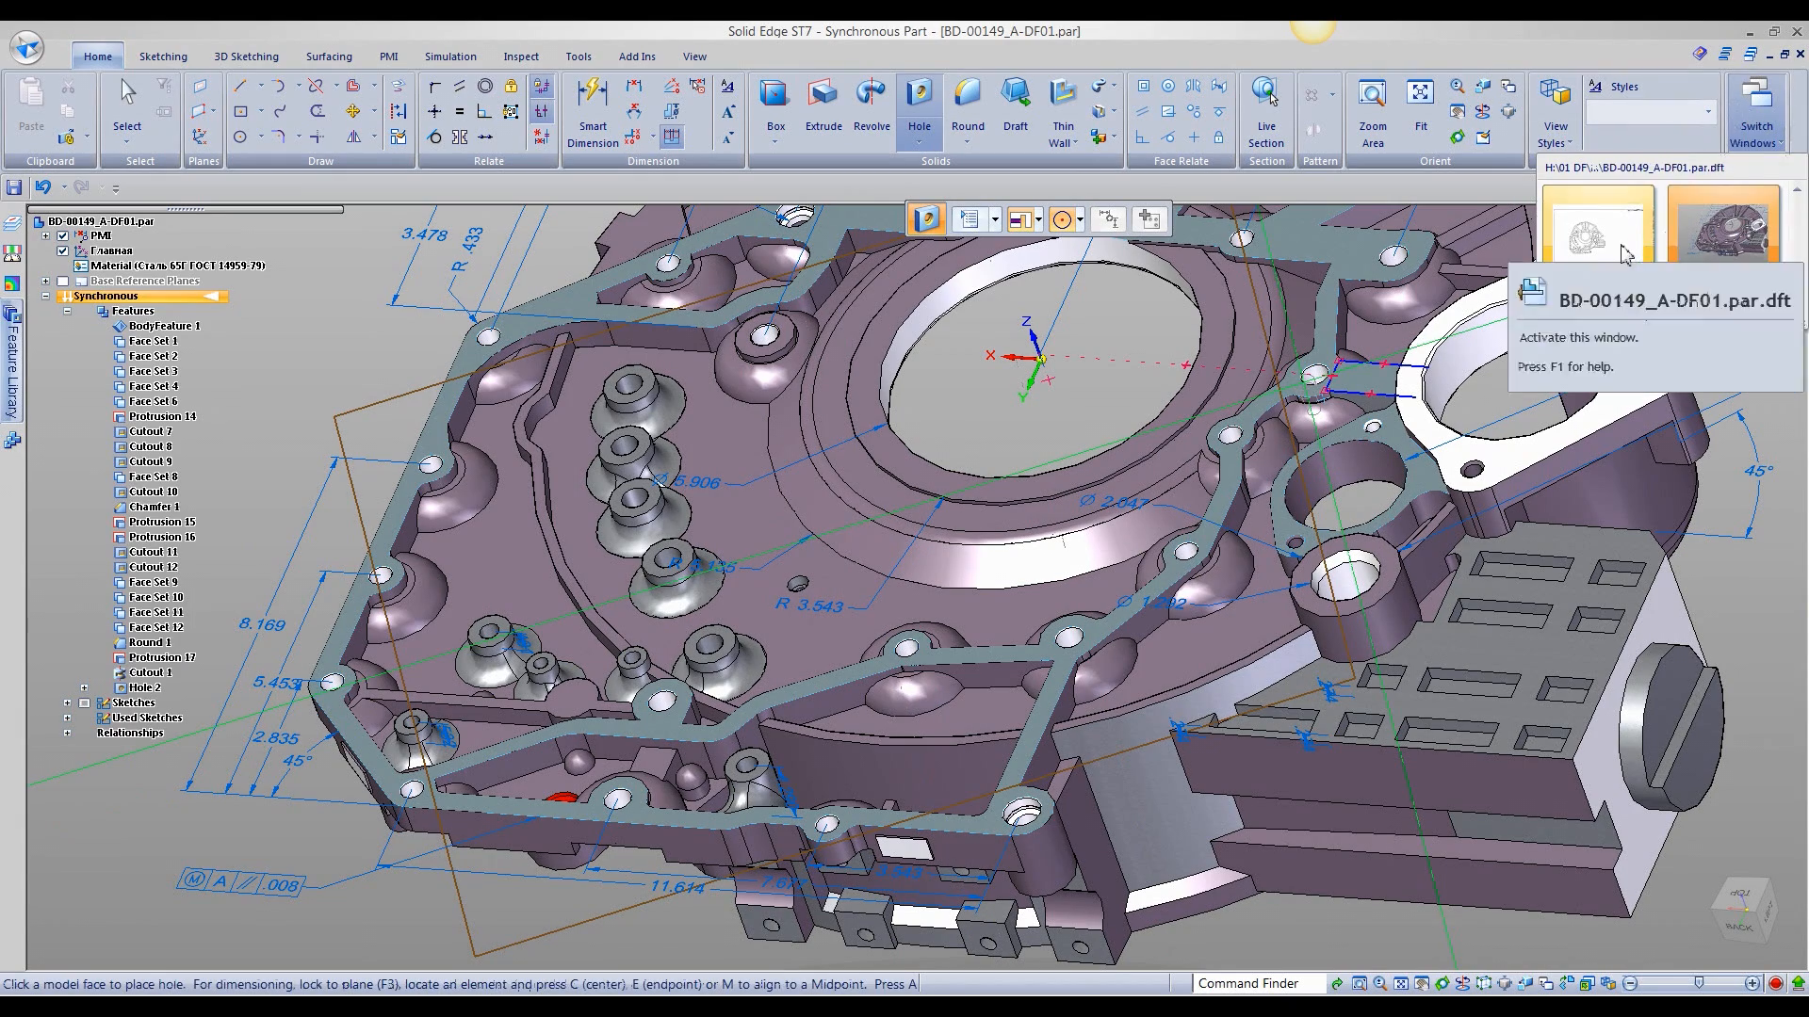
pyautogui.click(1582, 247)
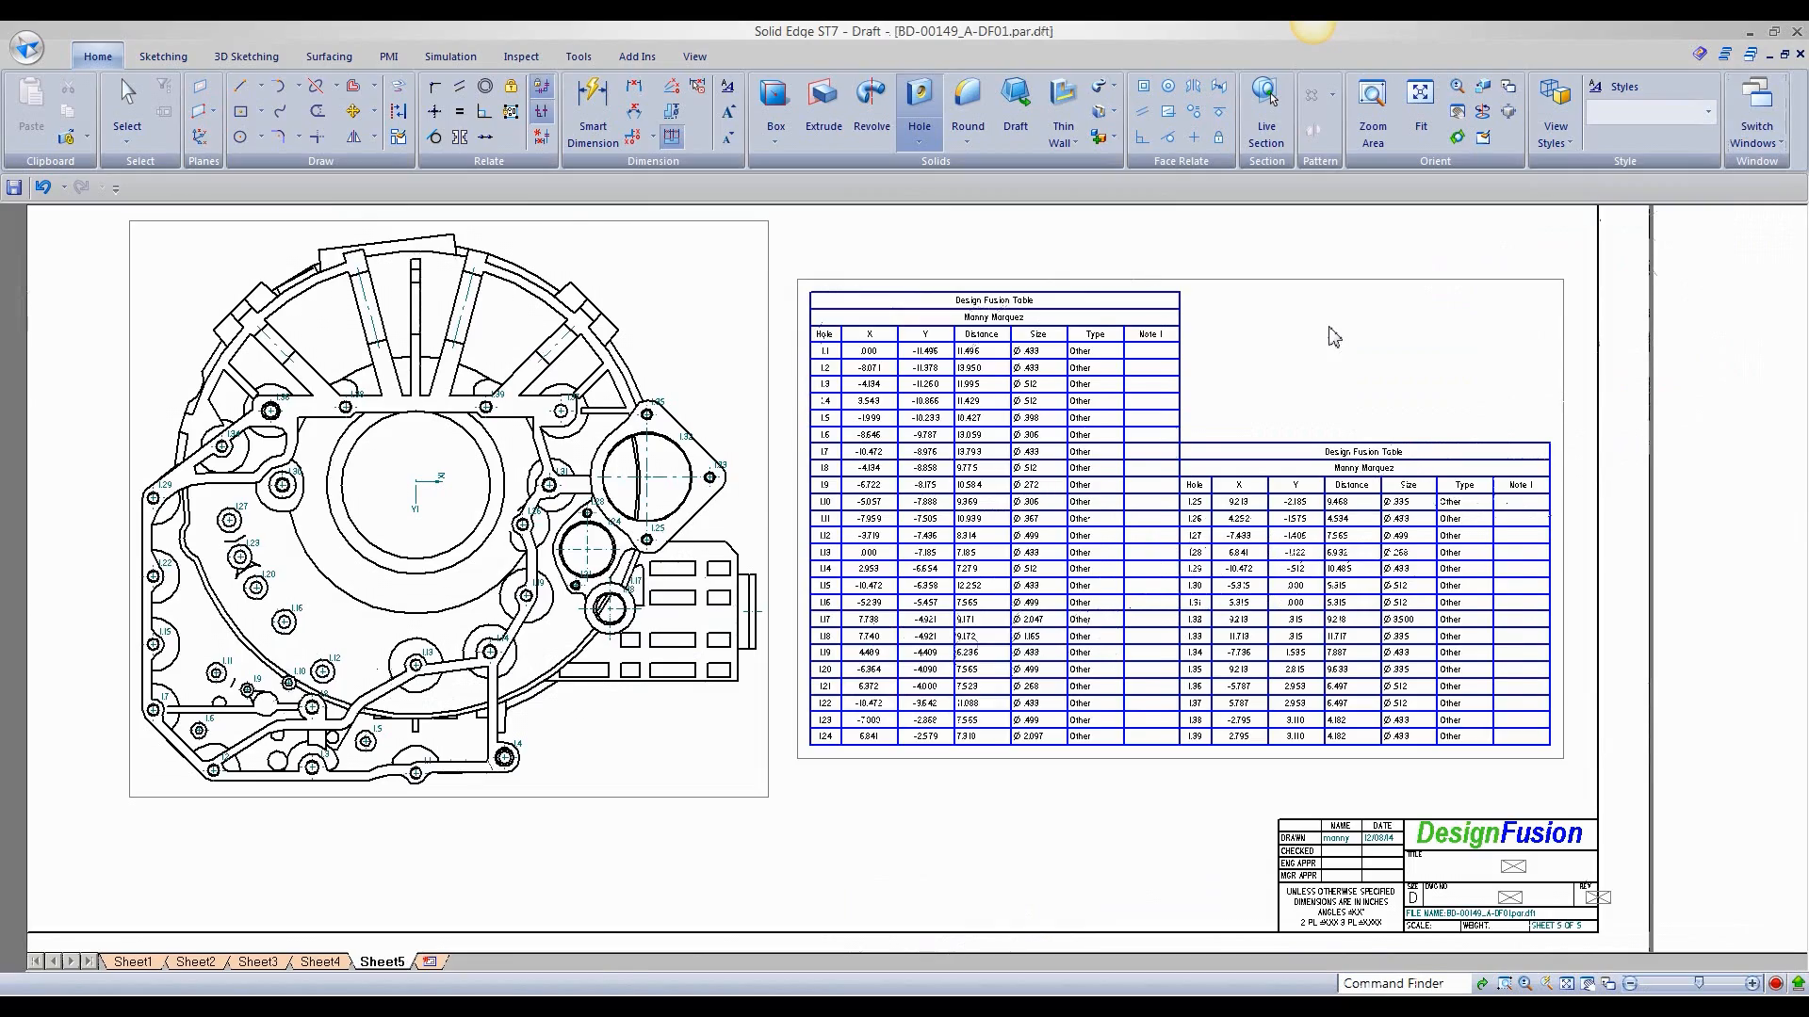
# - Update the drawing views with the new hole and select the hole table for editing
pyautogui.scroll(-3, 937, 858)
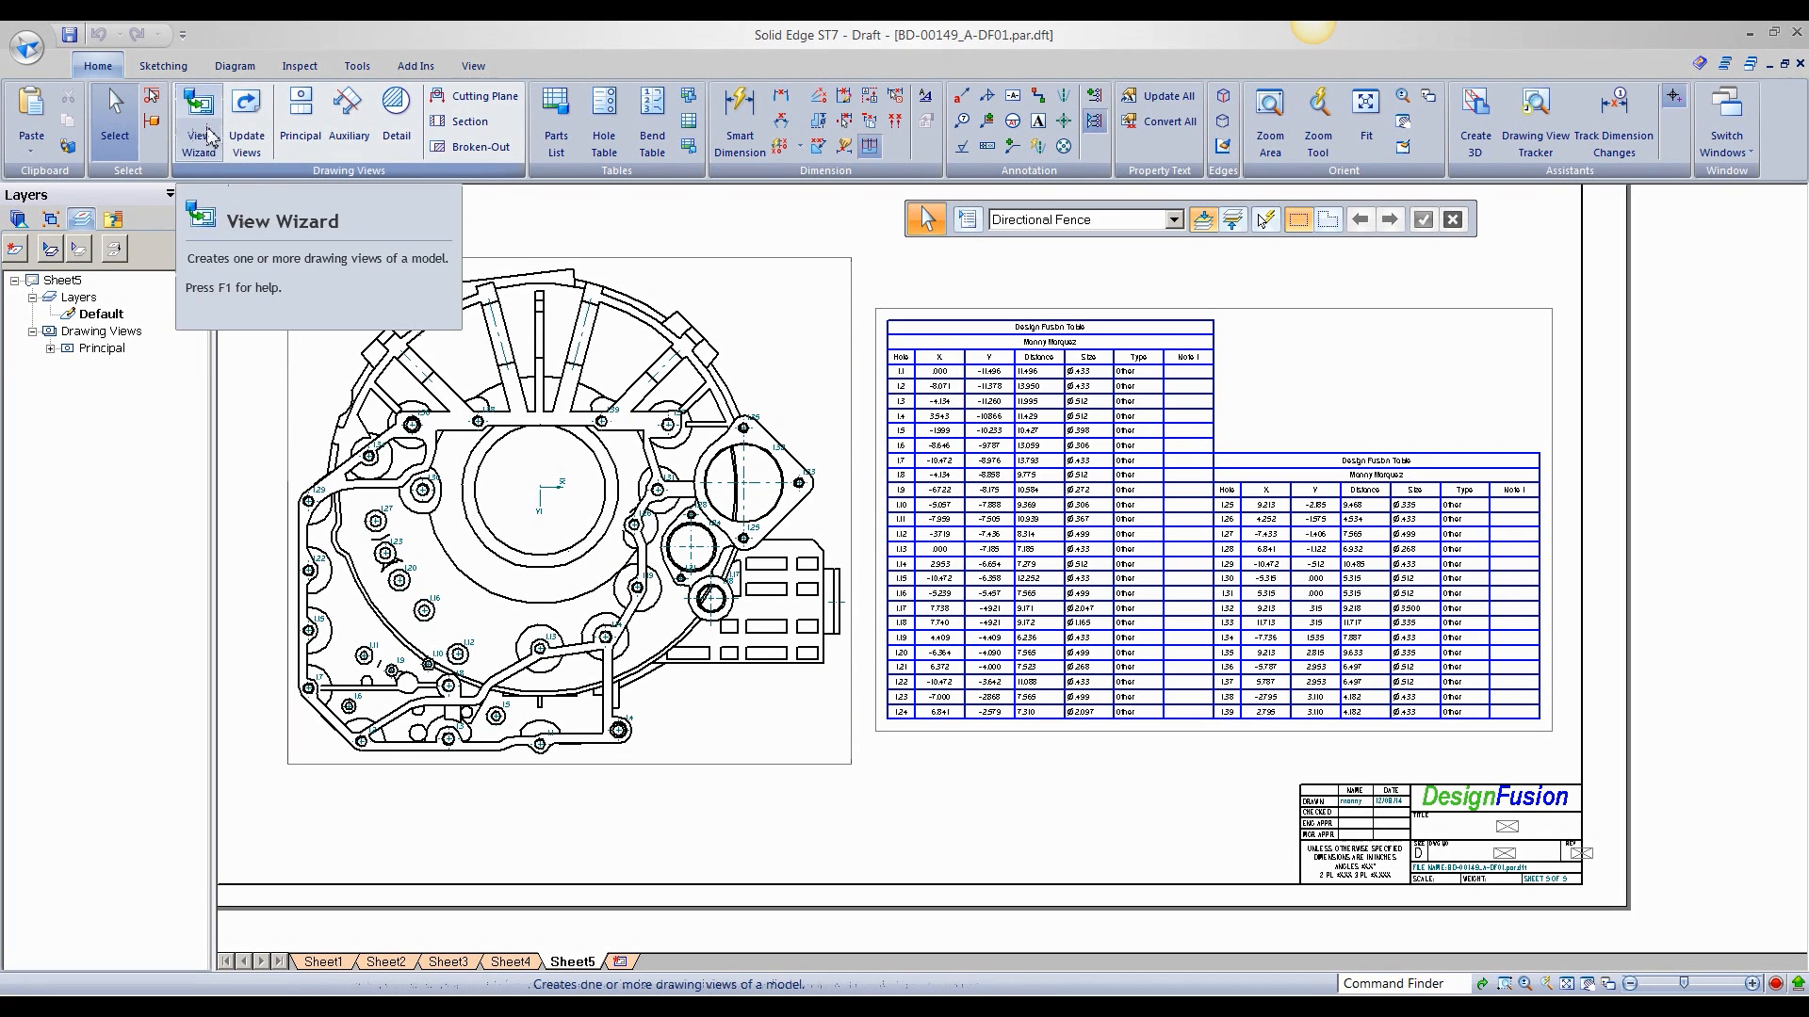
pyautogui.click(245, 123)
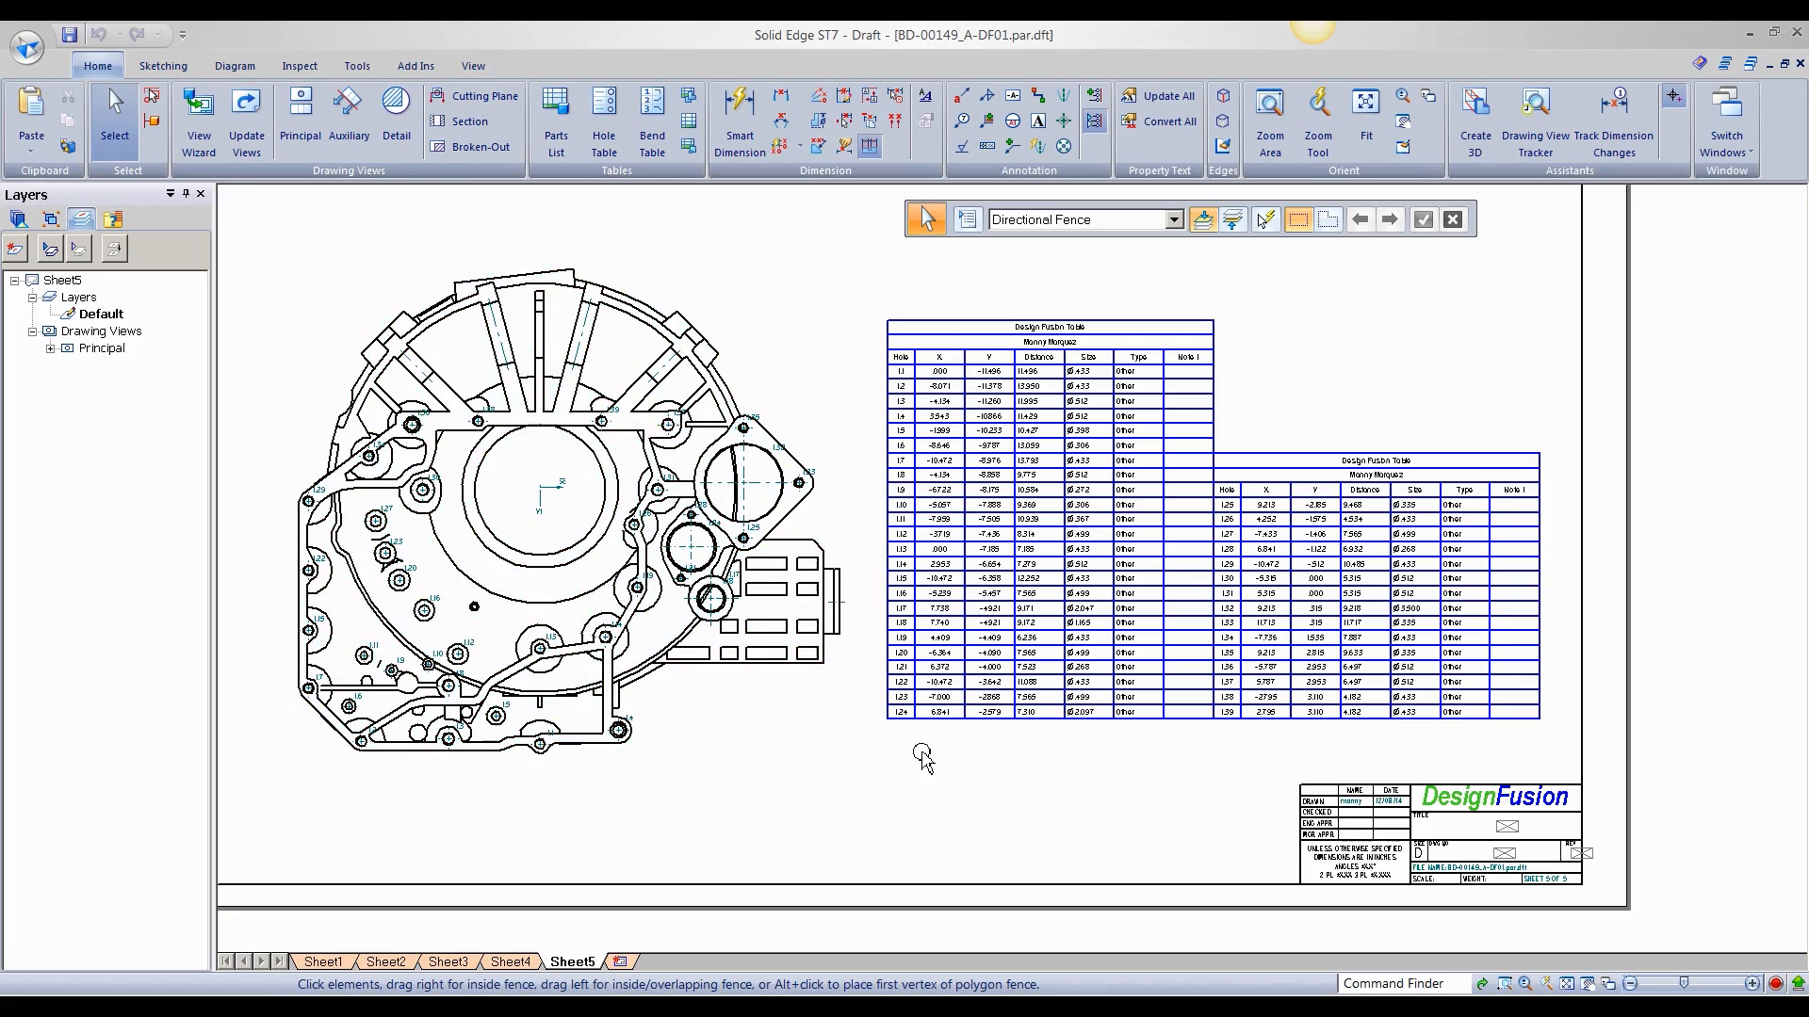
pyautogui.scroll(1, 941, 696)
pyautogui.scroll(3, 941, 648)
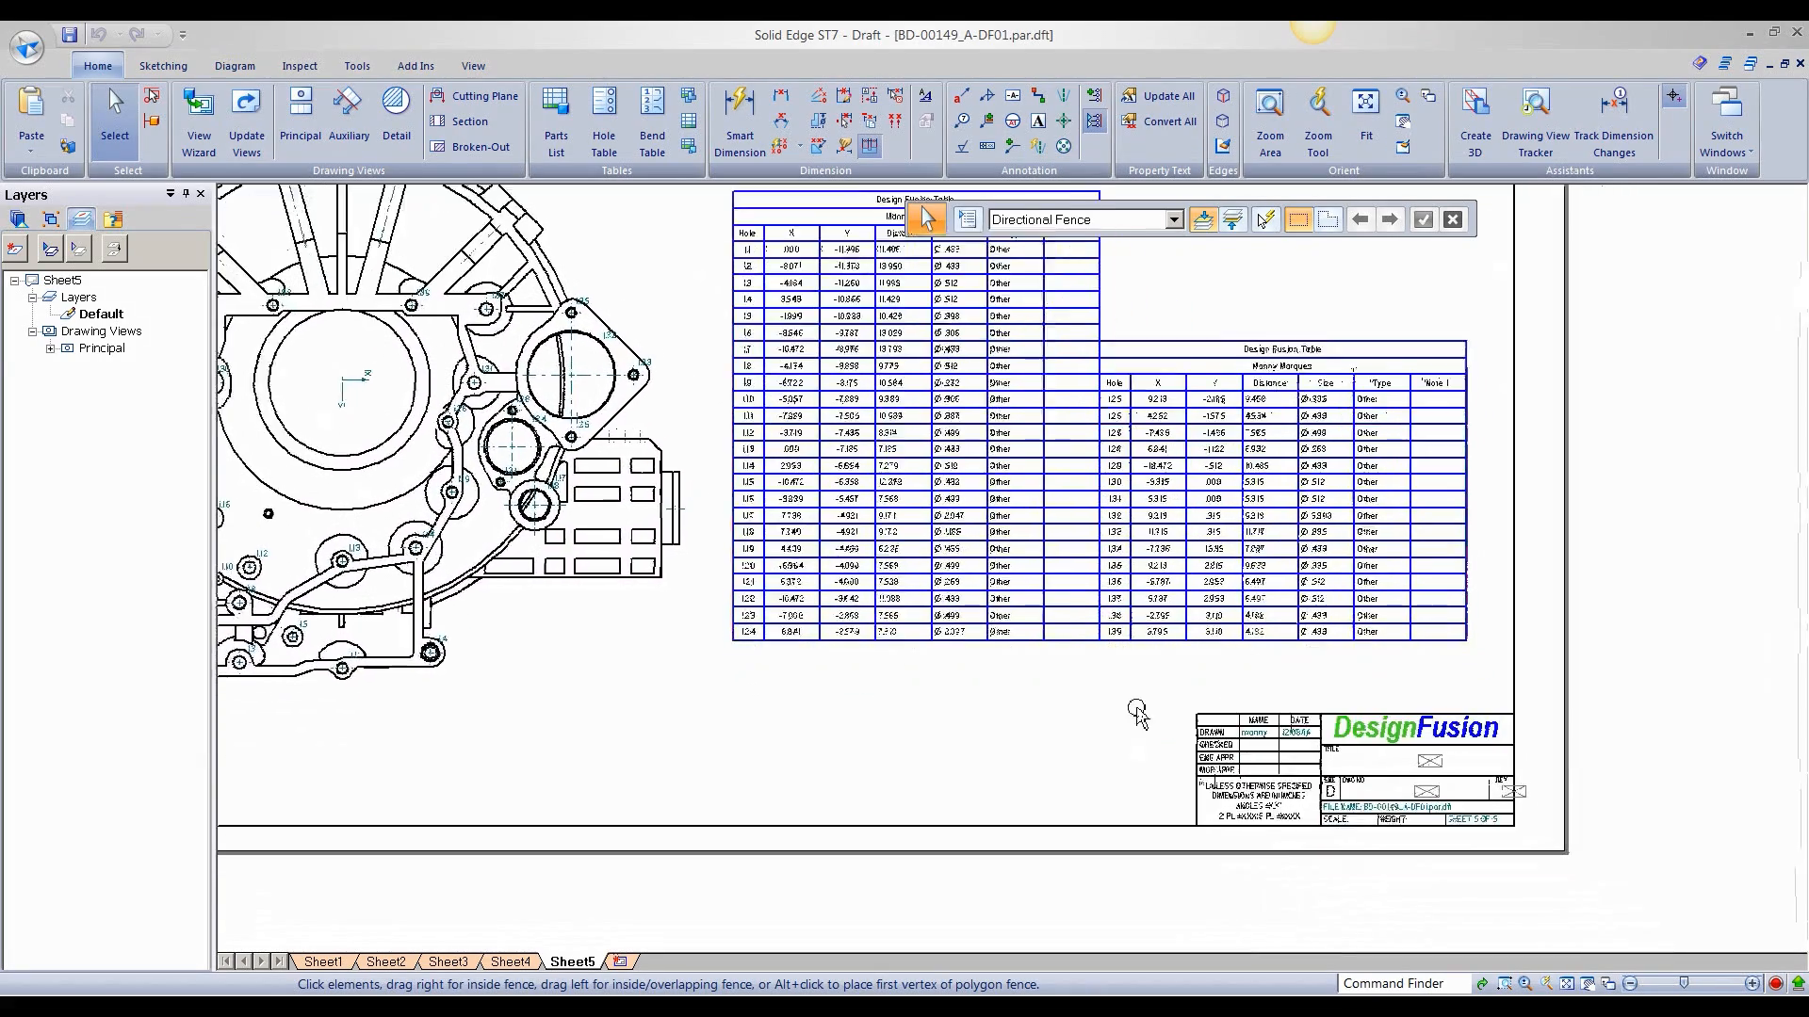
pyautogui.scroll(-4, 1016, 679)
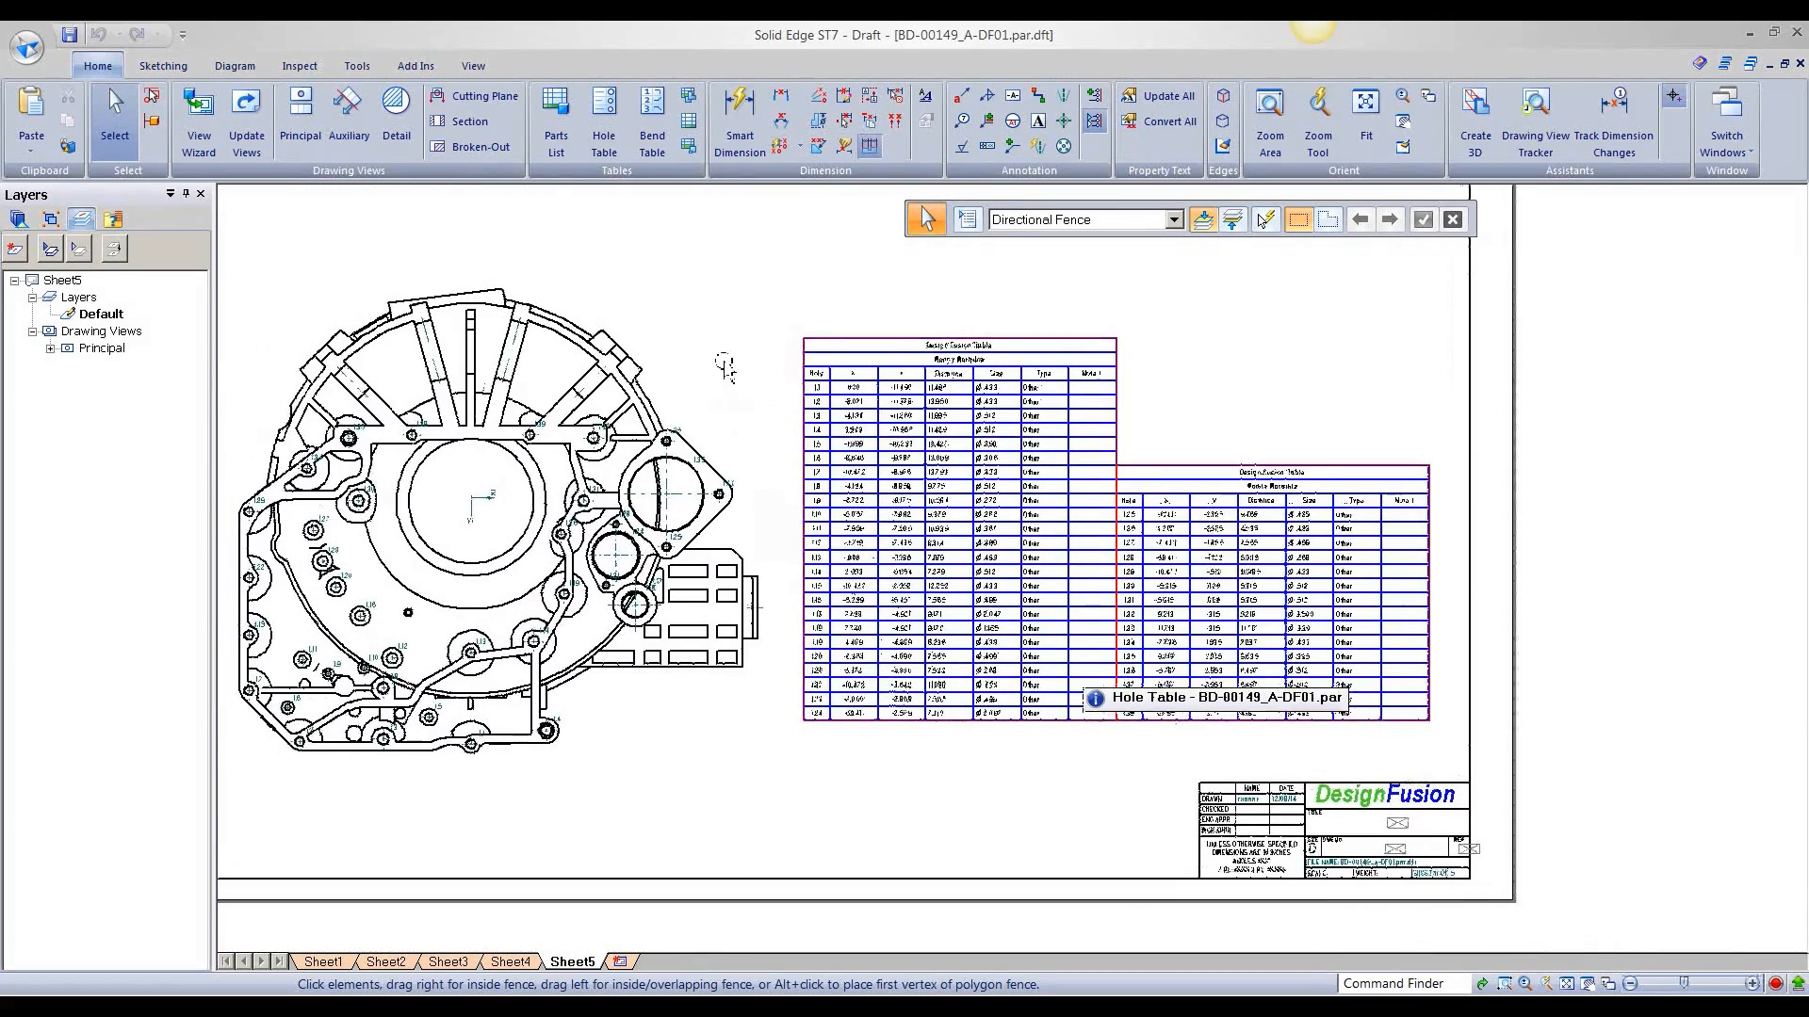
pyautogui.click(842, 330)
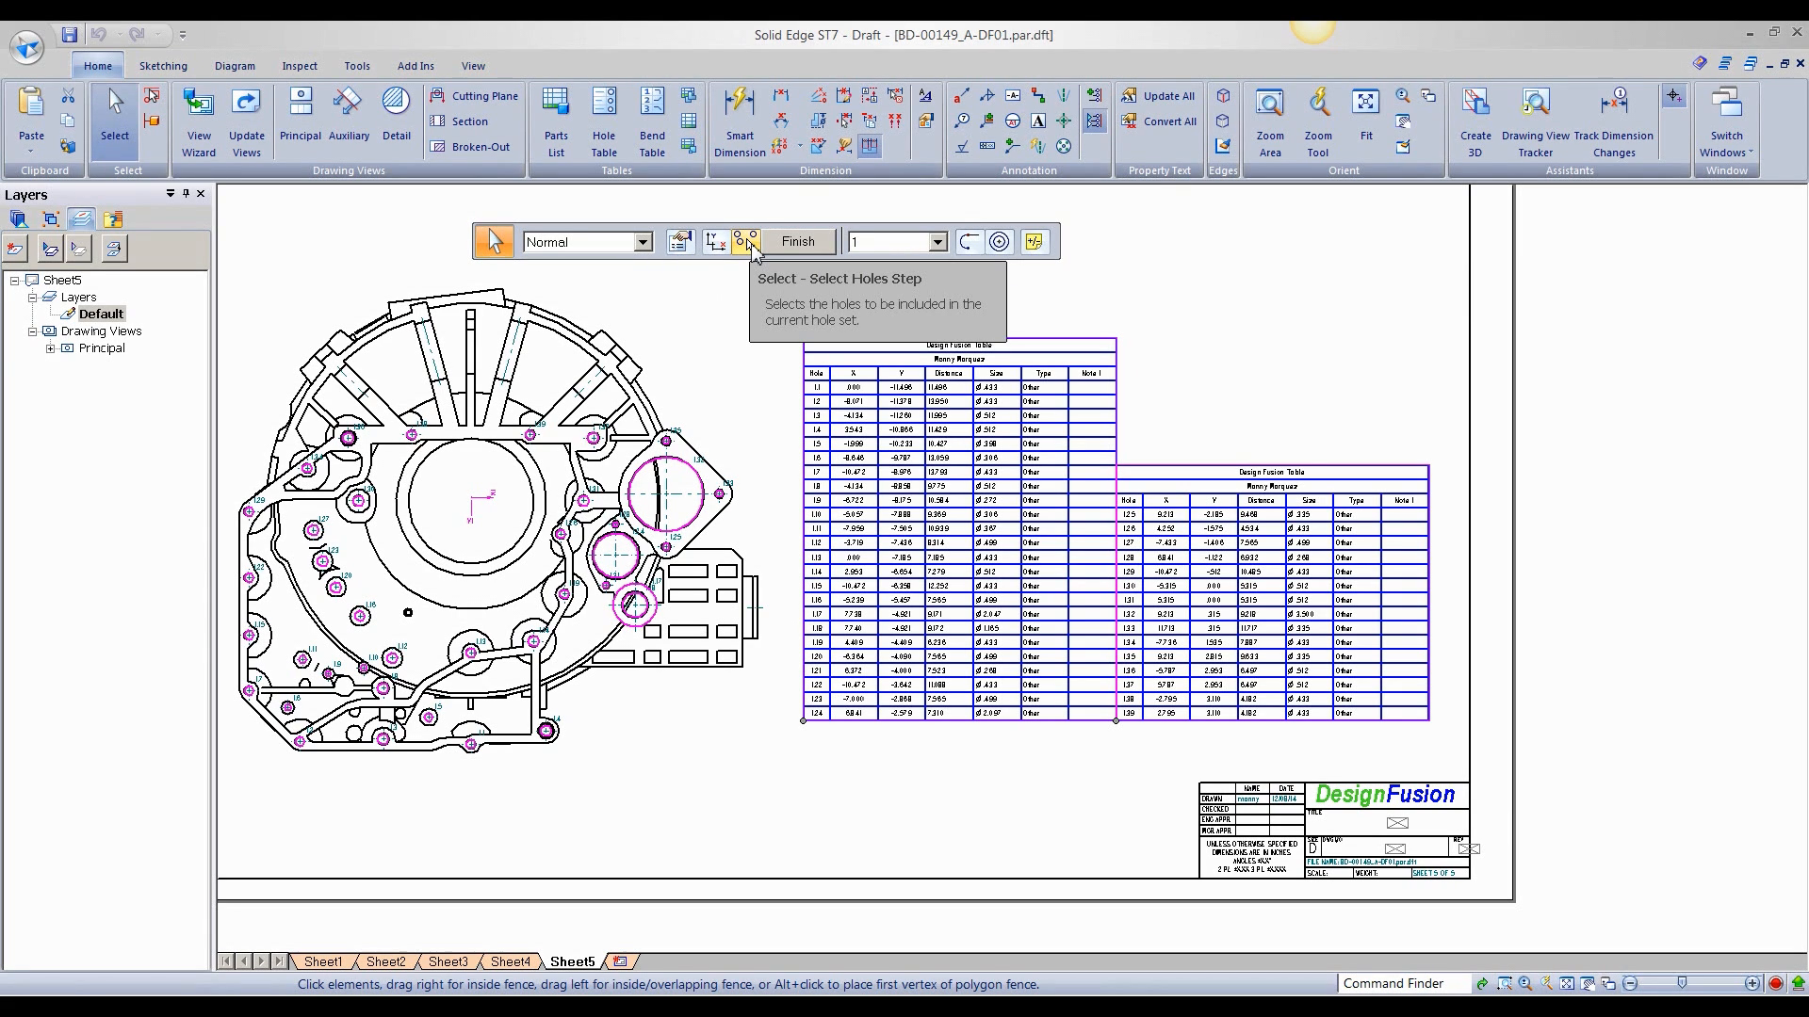
# - Add the new counterbore hole to the table's hole set and regenerate it with row I40
pyautogui.click(750, 243)
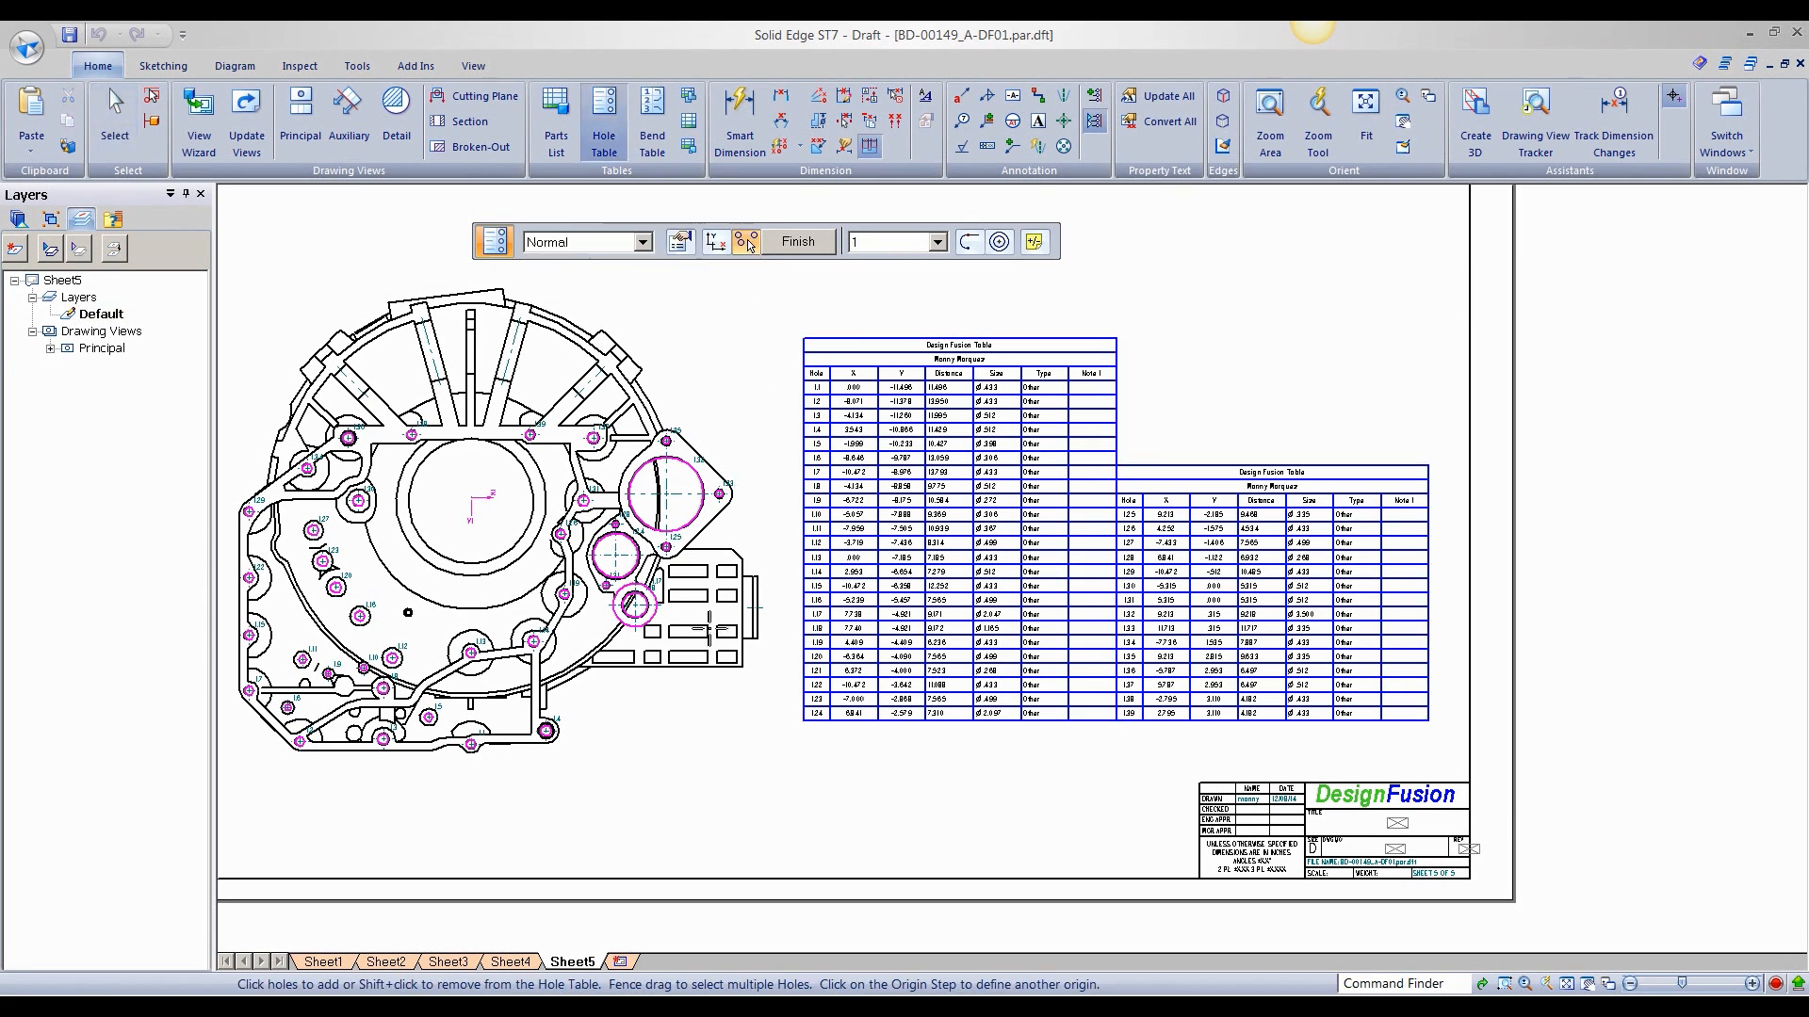
pyautogui.scroll(2, 659, 734)
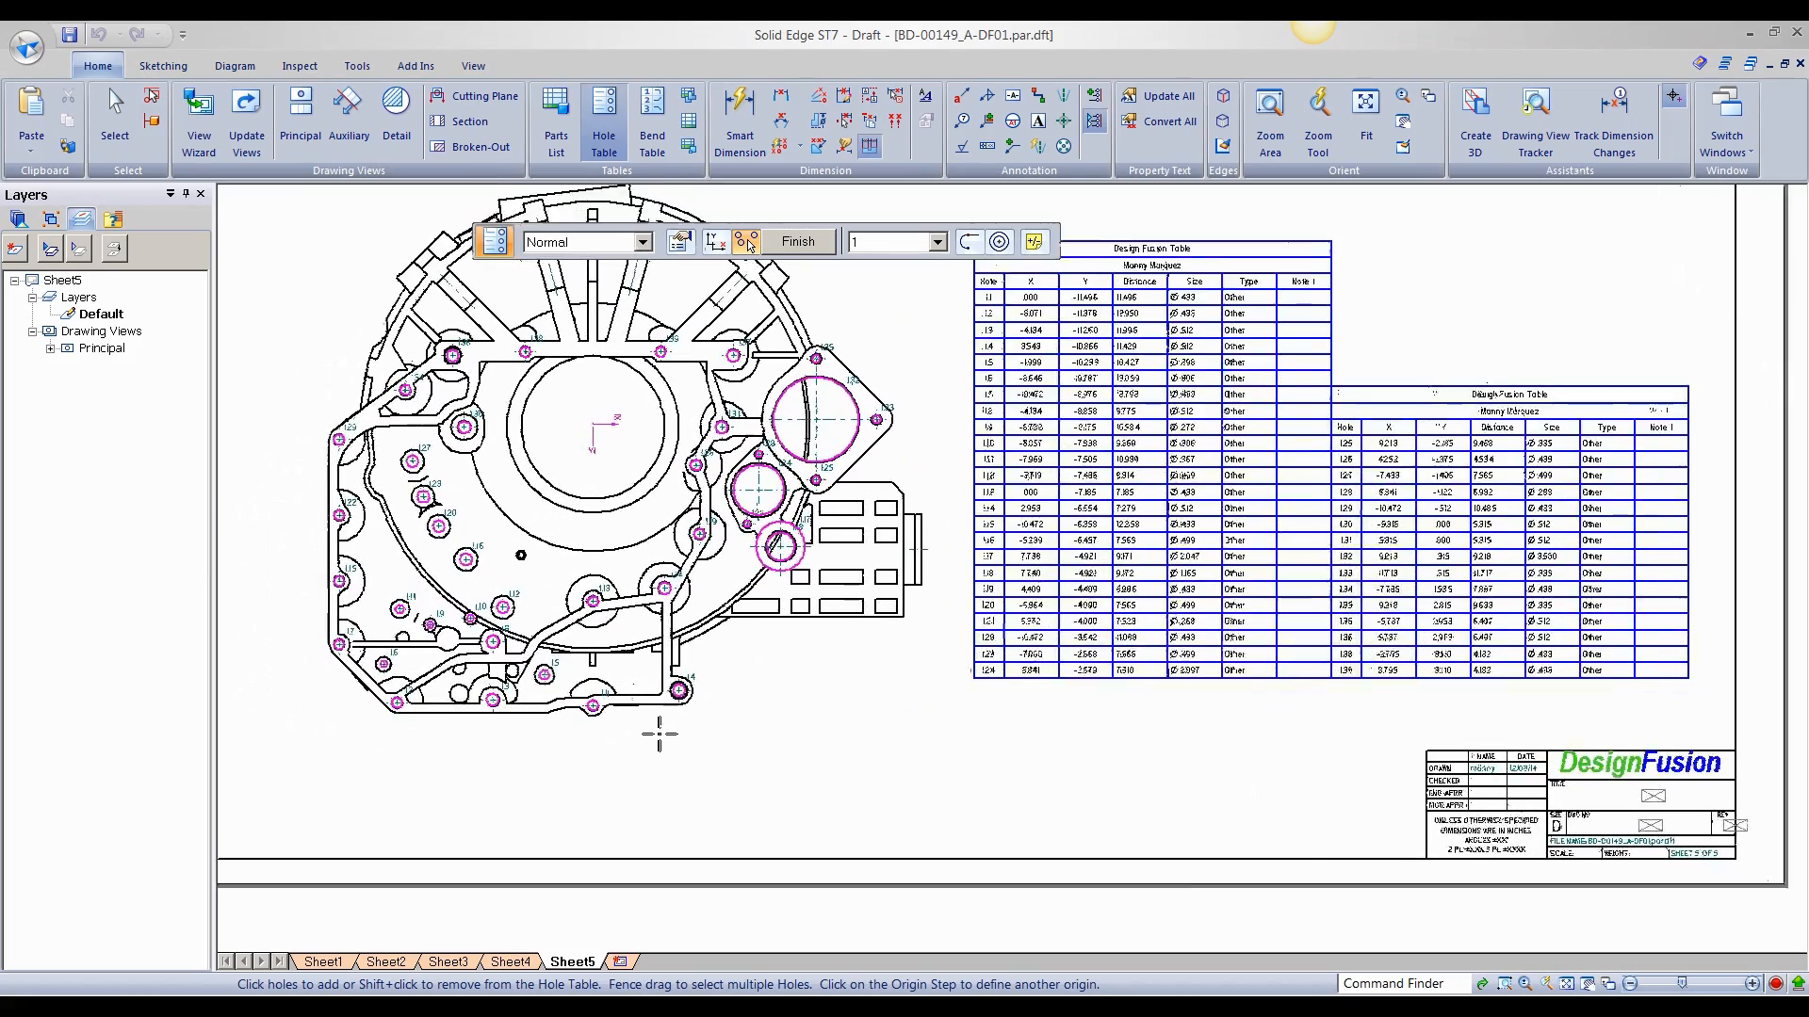
pyautogui.scroll(6, 659, 734)
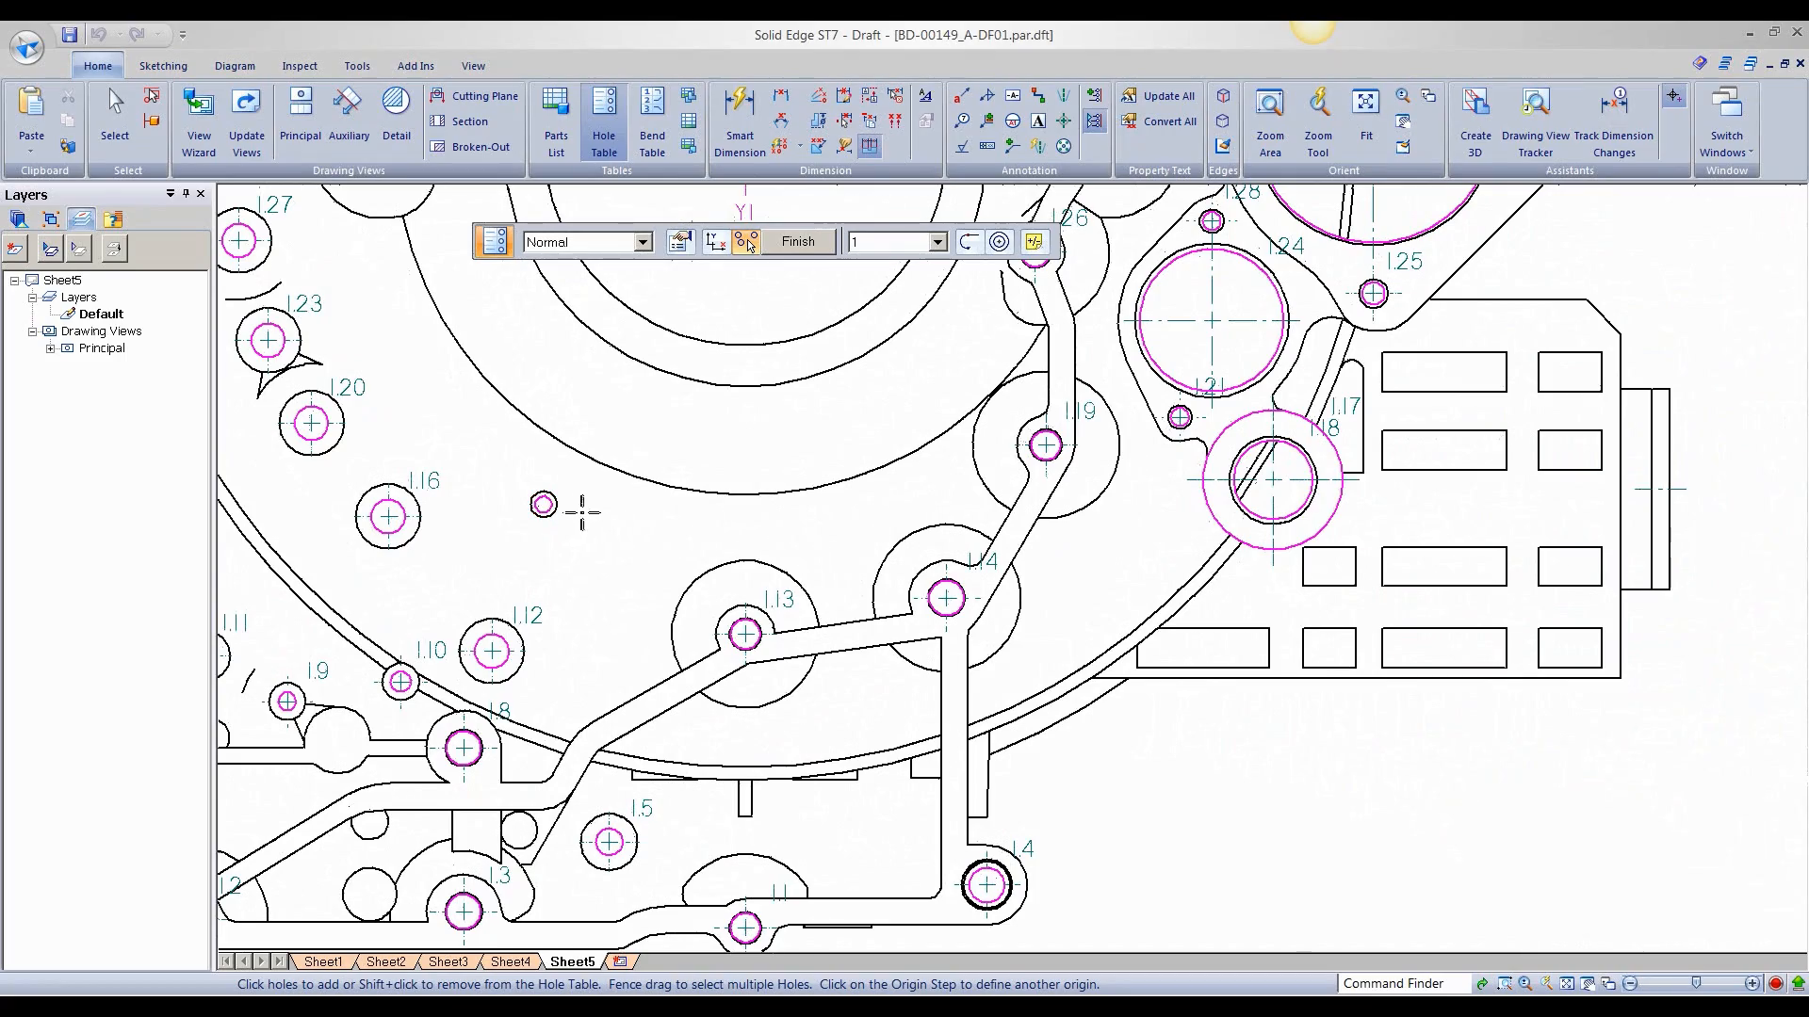
pyautogui.scroll(-8, 581, 512)
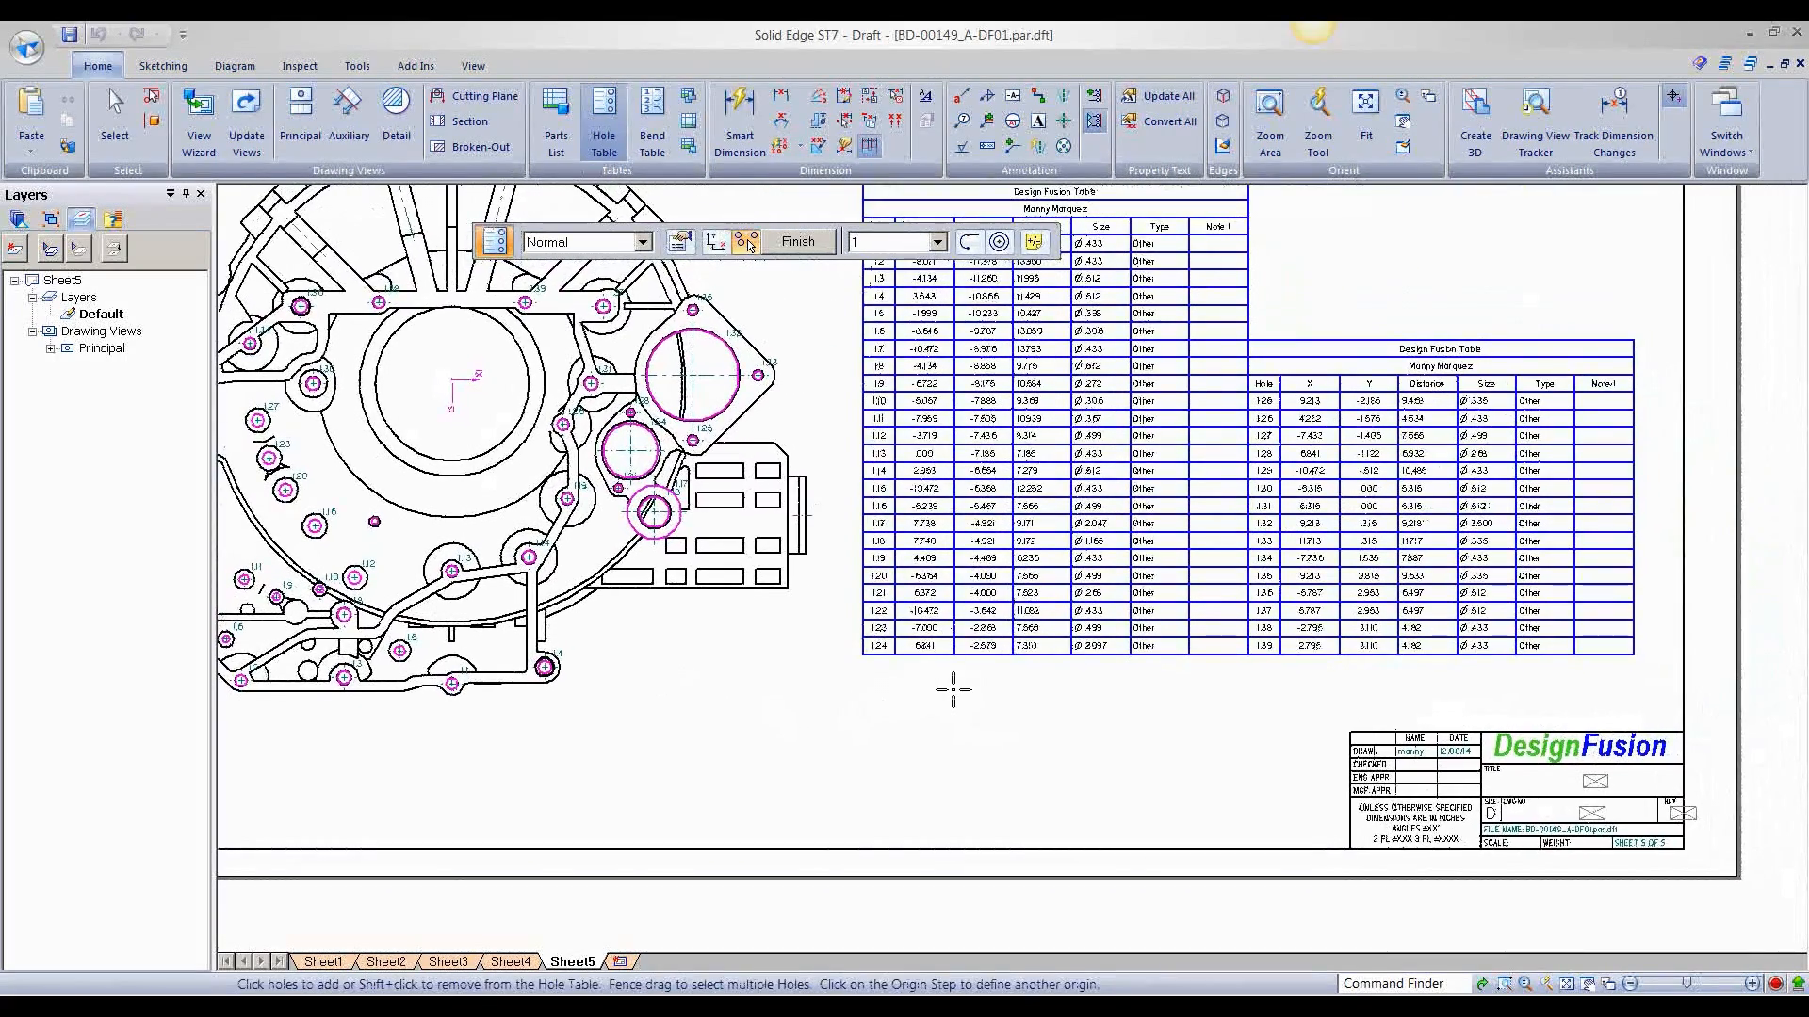
pyautogui.click(798, 243)
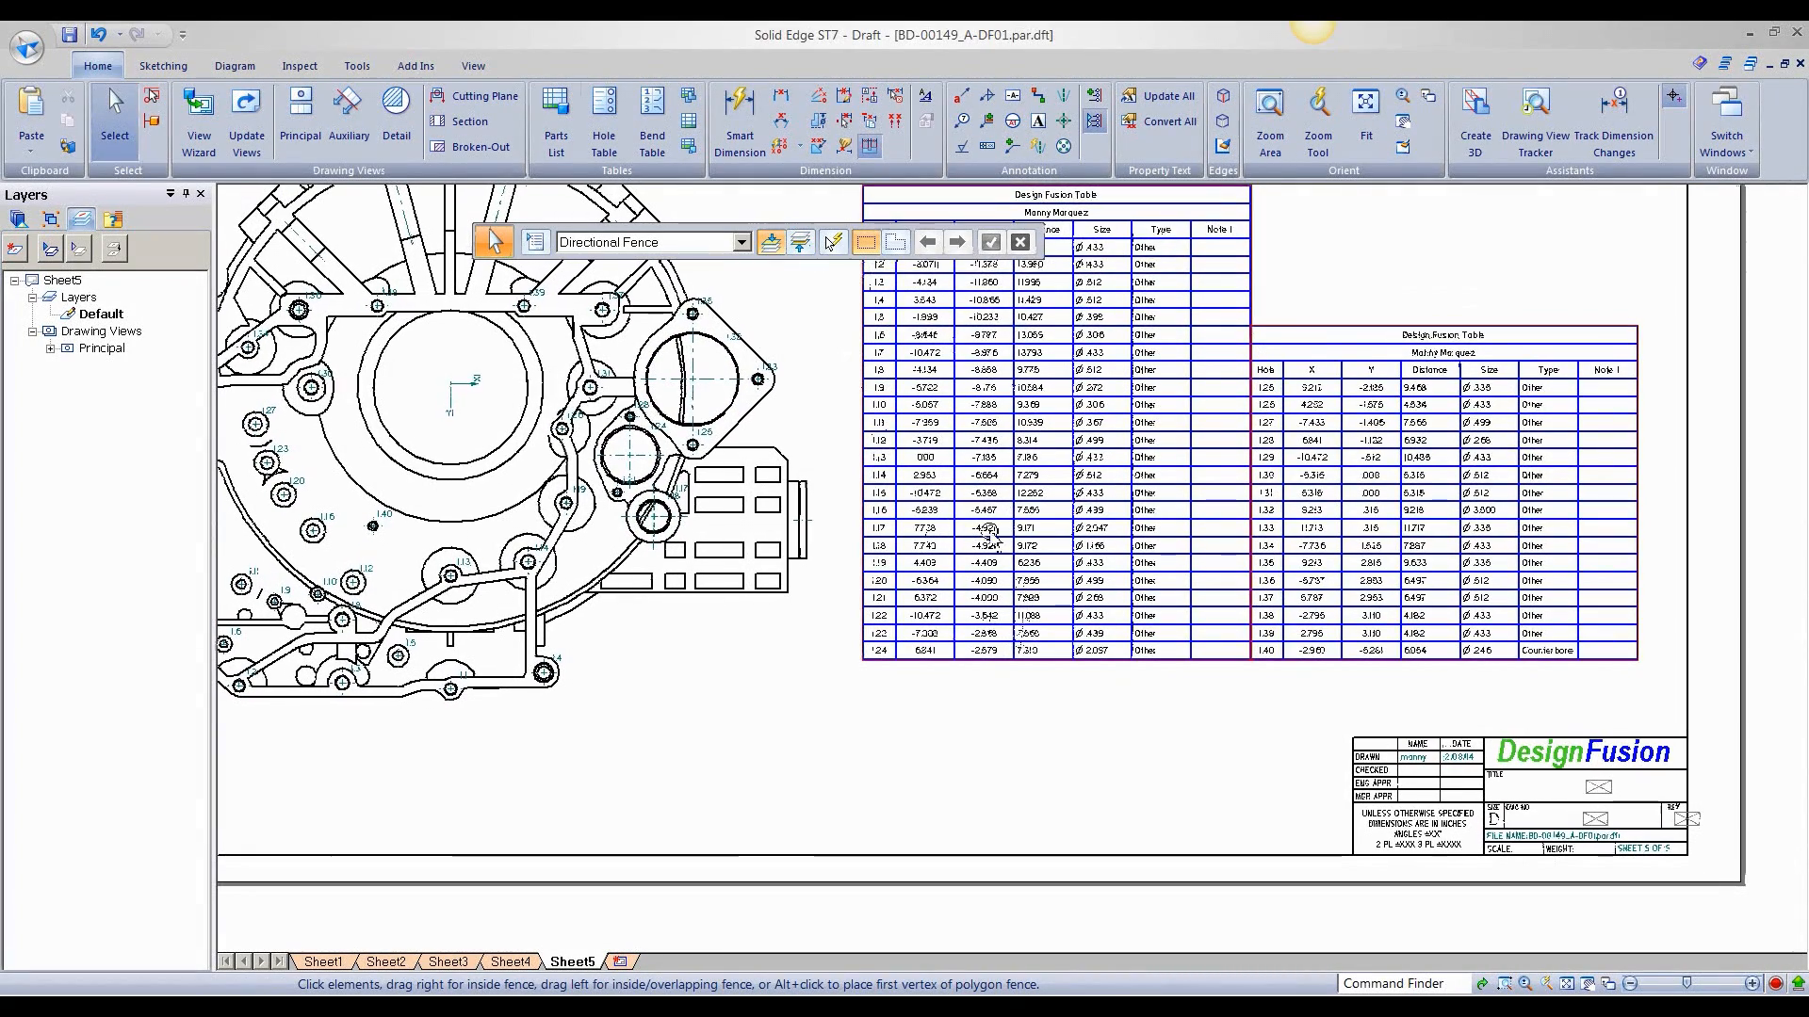
# - Zoom out to see both hole tables and select the hole table for editing
pyautogui.scroll(2, 1183, 702)
pyautogui.scroll(3, 1183, 702)
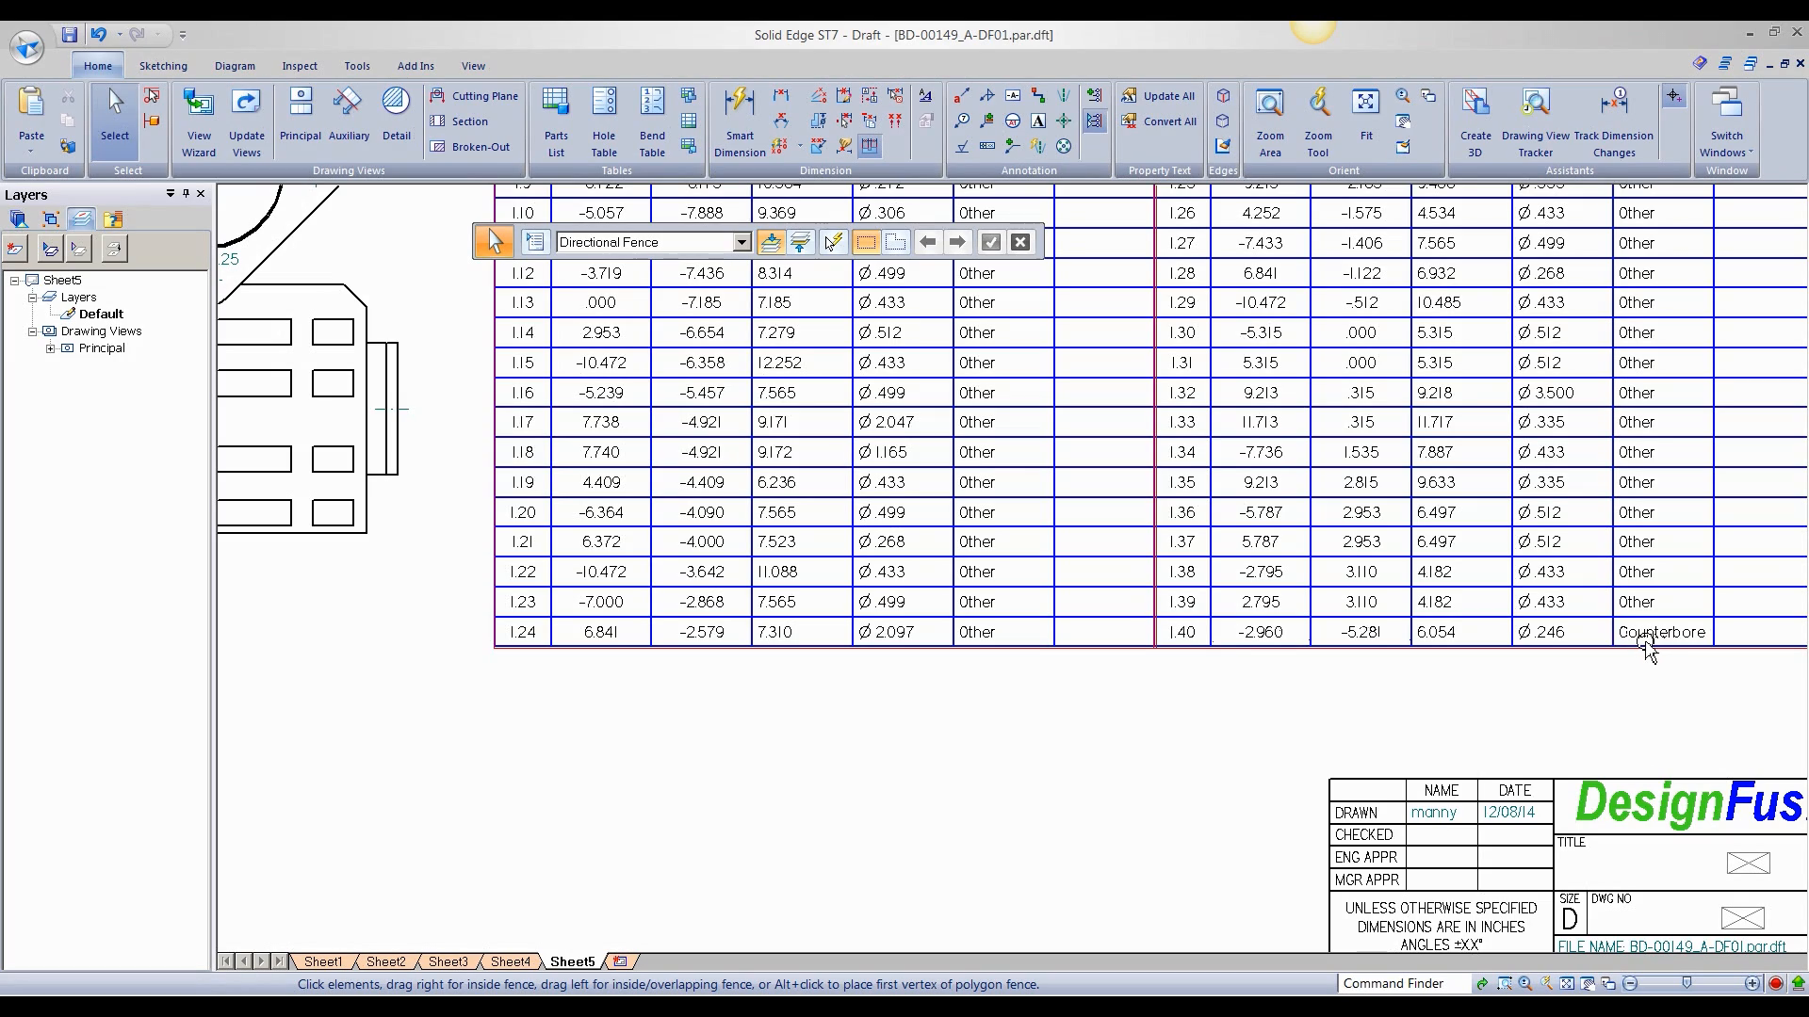
pyautogui.scroll(-3, 1646, 648)
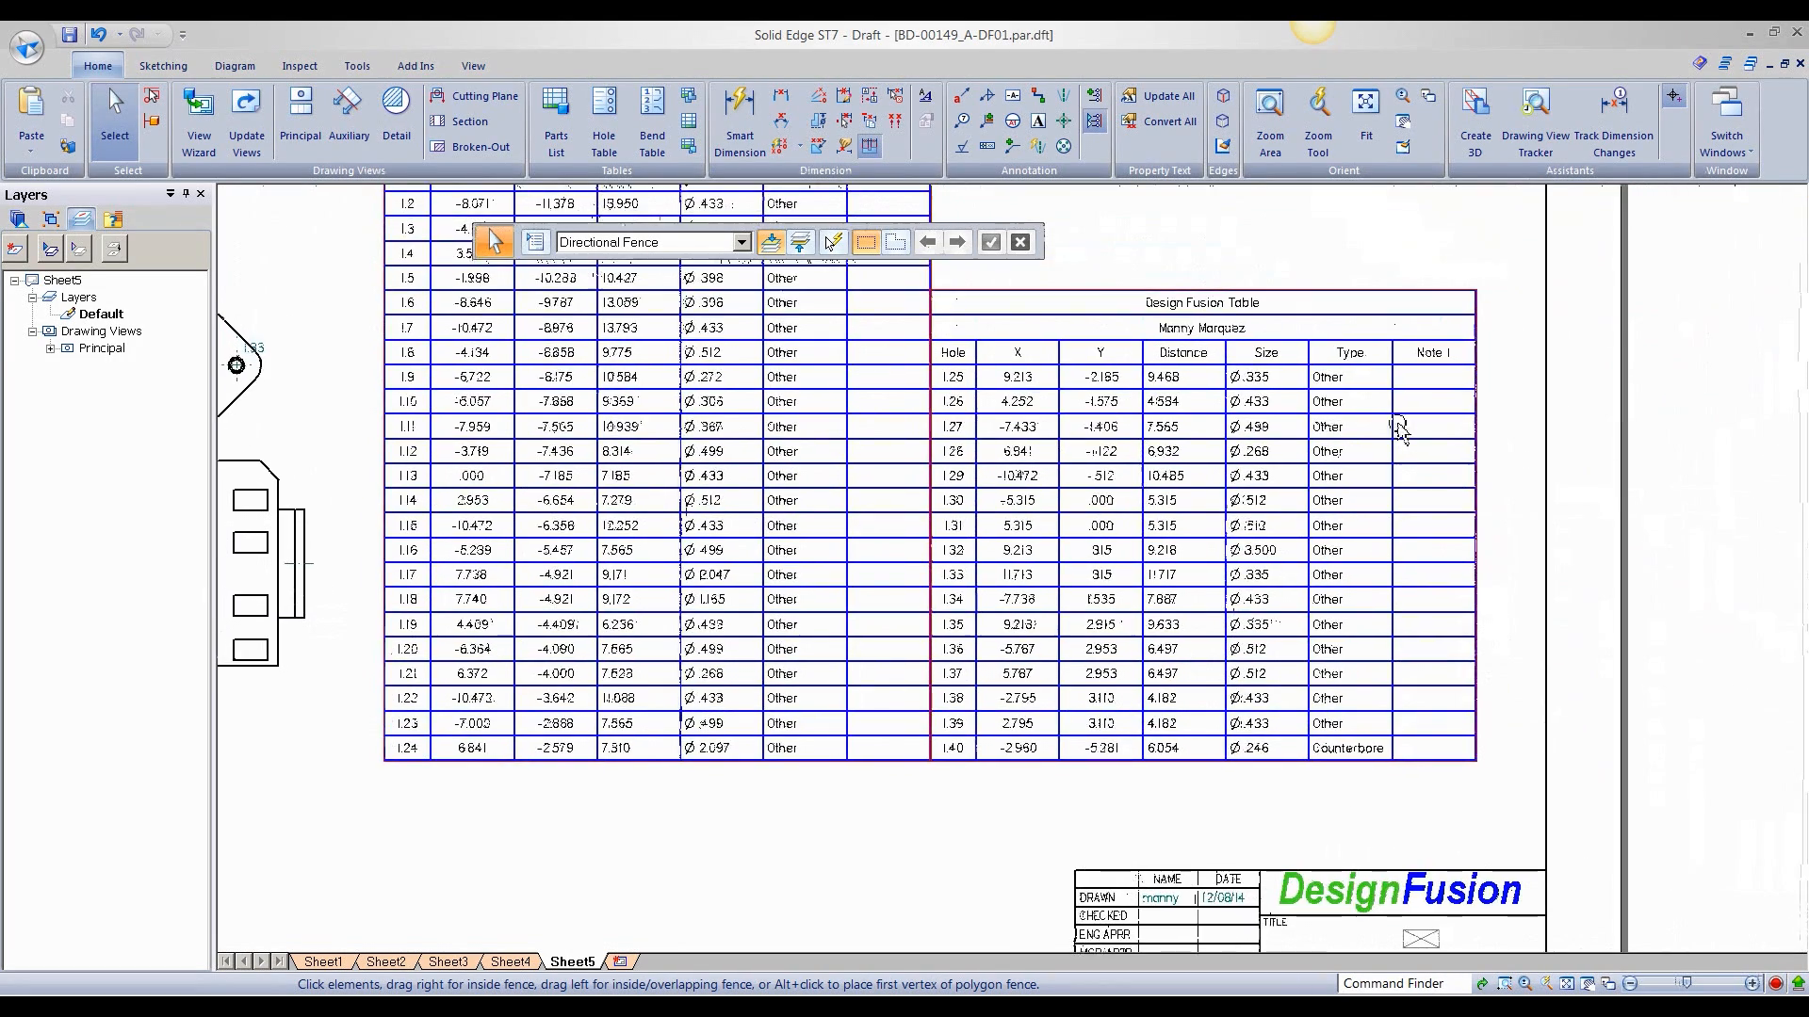
pyautogui.scroll(1, 1363, 760)
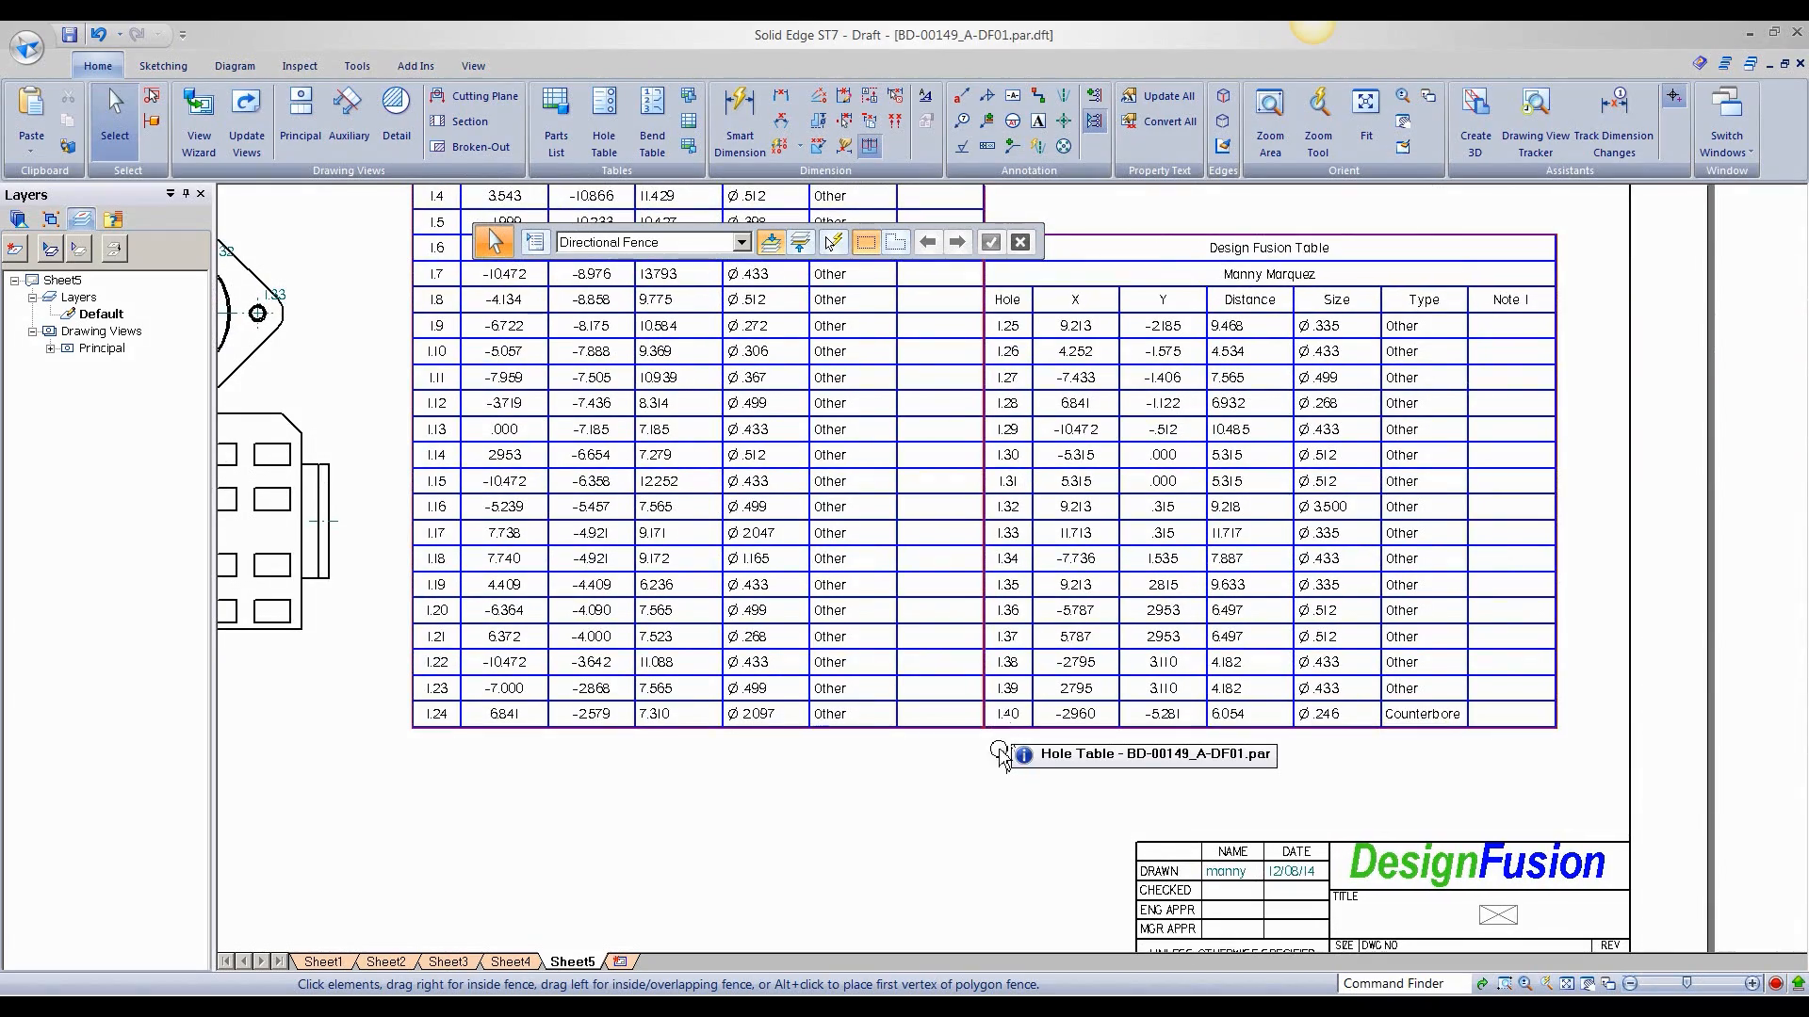
pyautogui.scroll(-1, 999, 786)
pyautogui.scroll(-3, 999, 787)
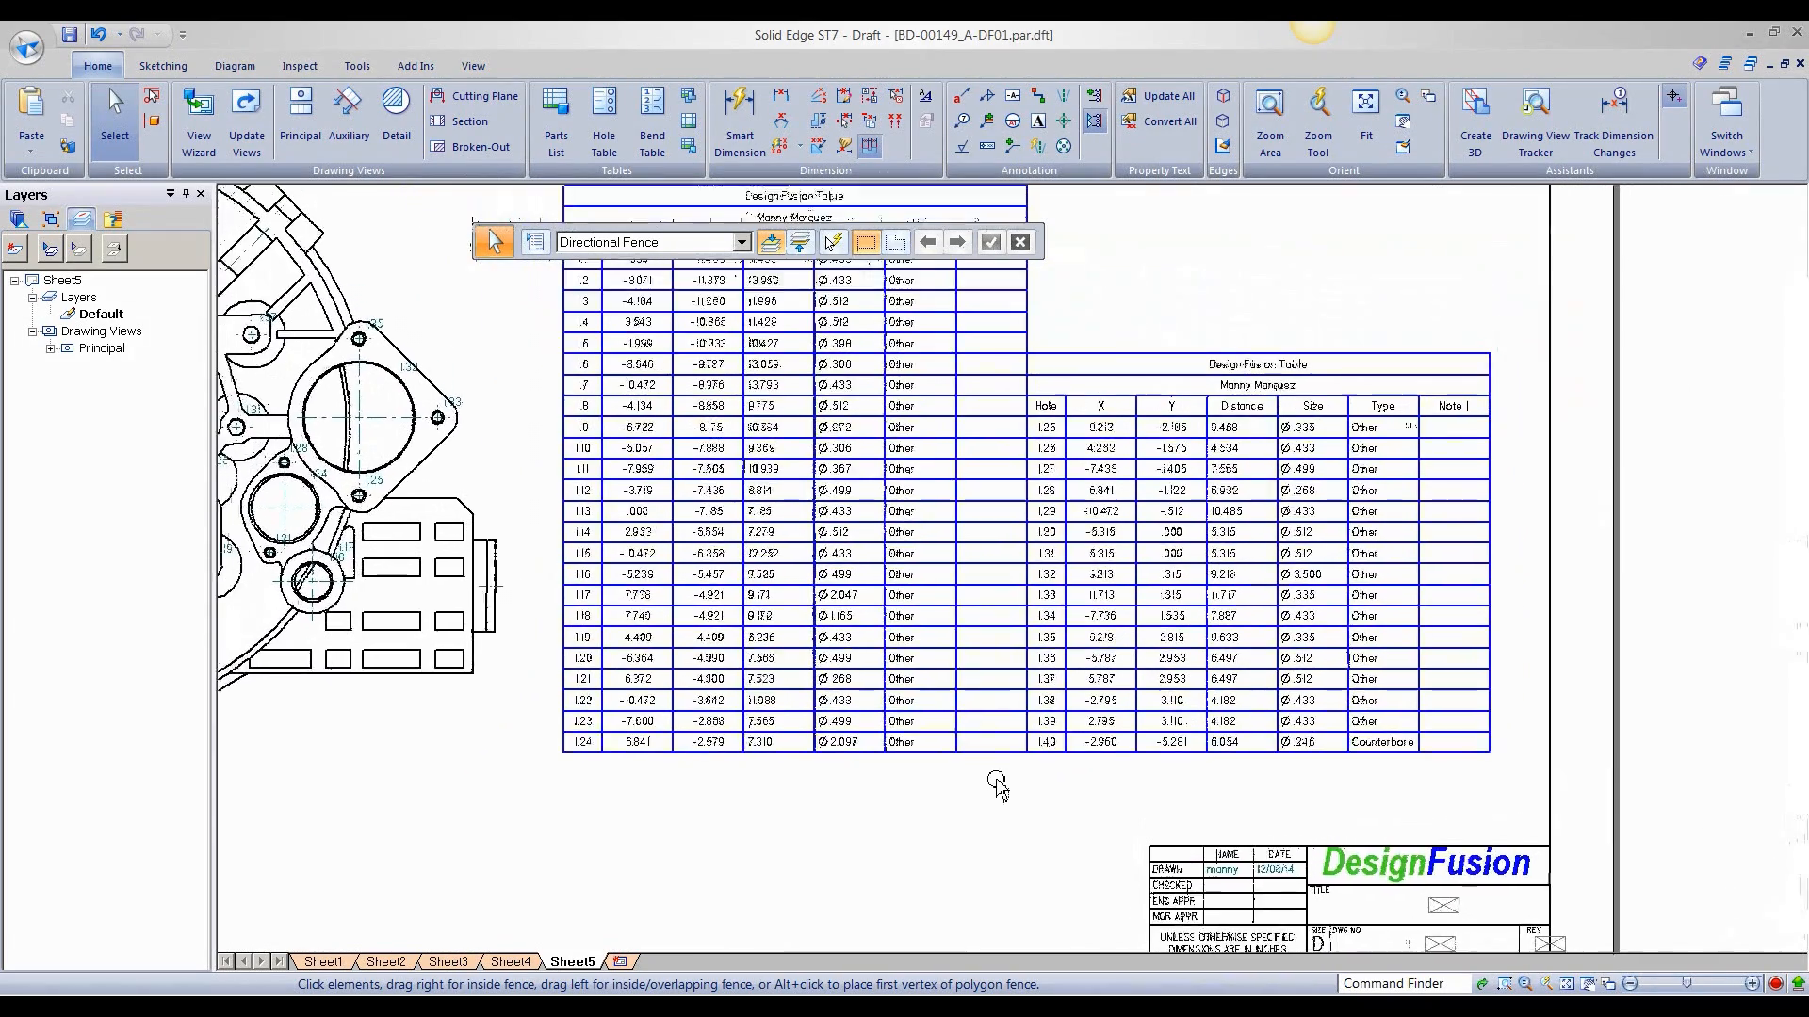
pyautogui.scroll(2, 908, 691)
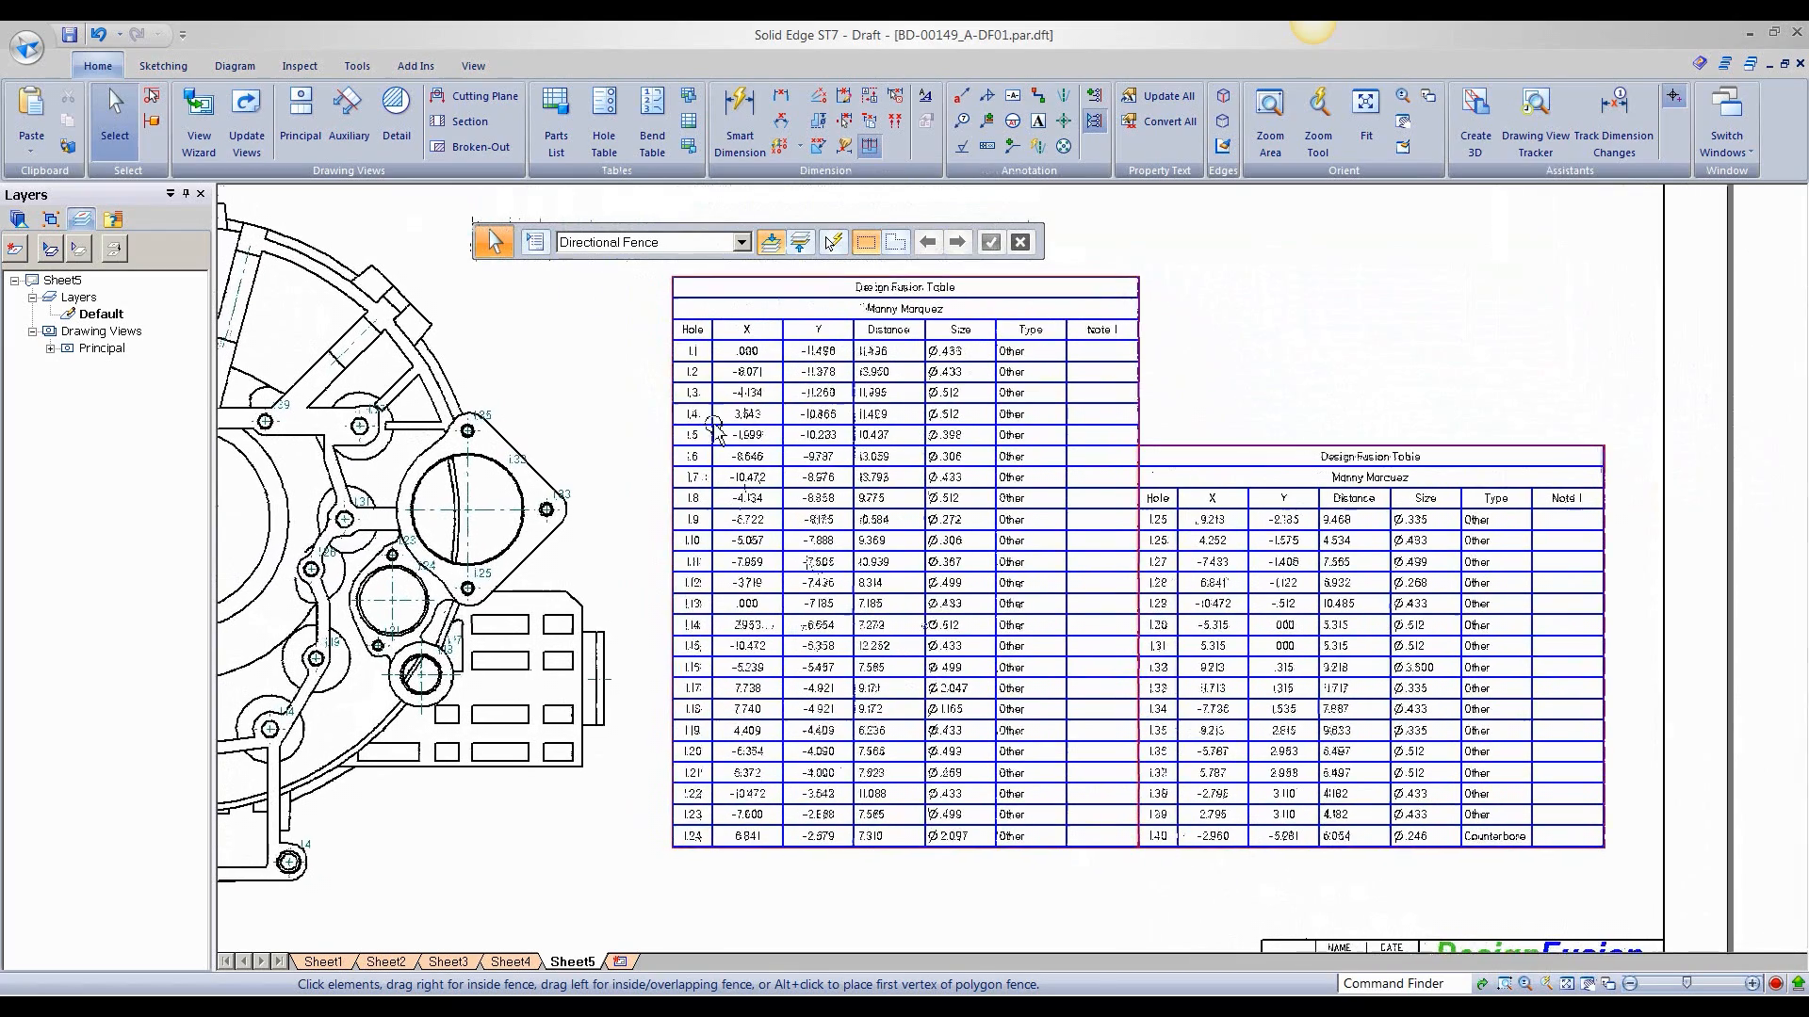
pyautogui.click(747, 284)
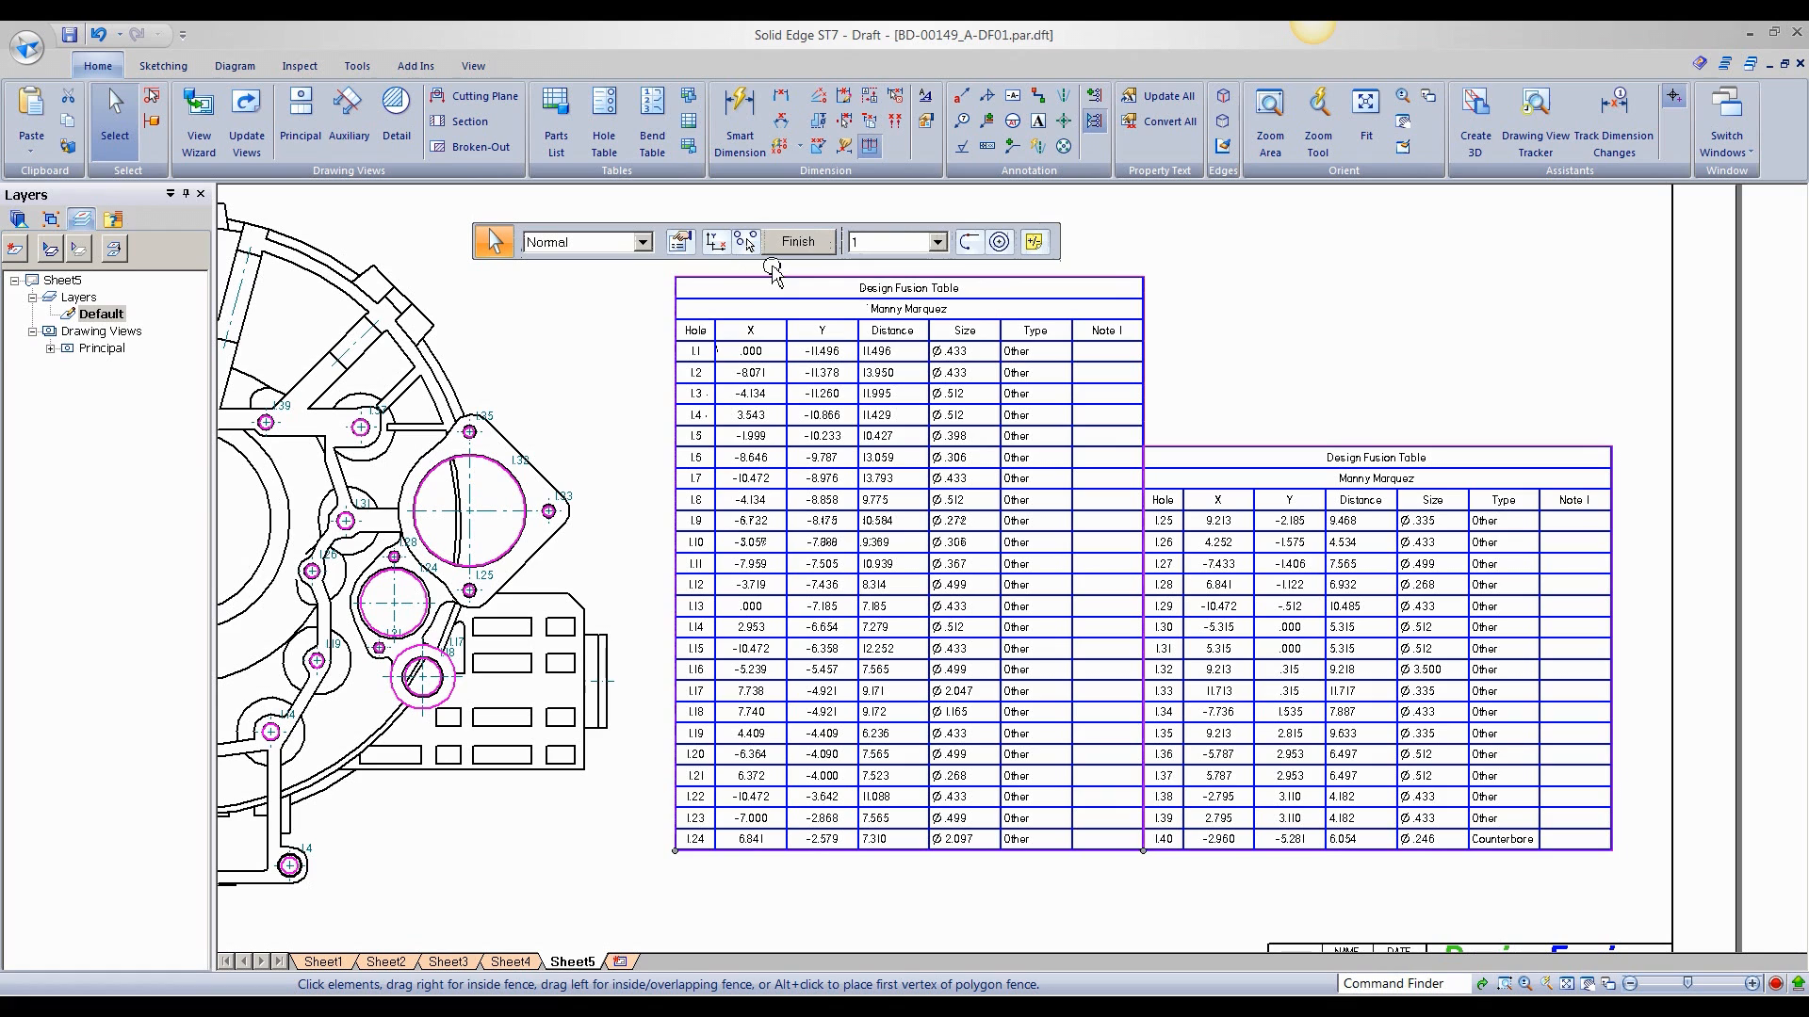
# - Change the hole label prefix to A in Notes and Tolerances, relabelling holes A1–A40
pyautogui.click(1033, 243)
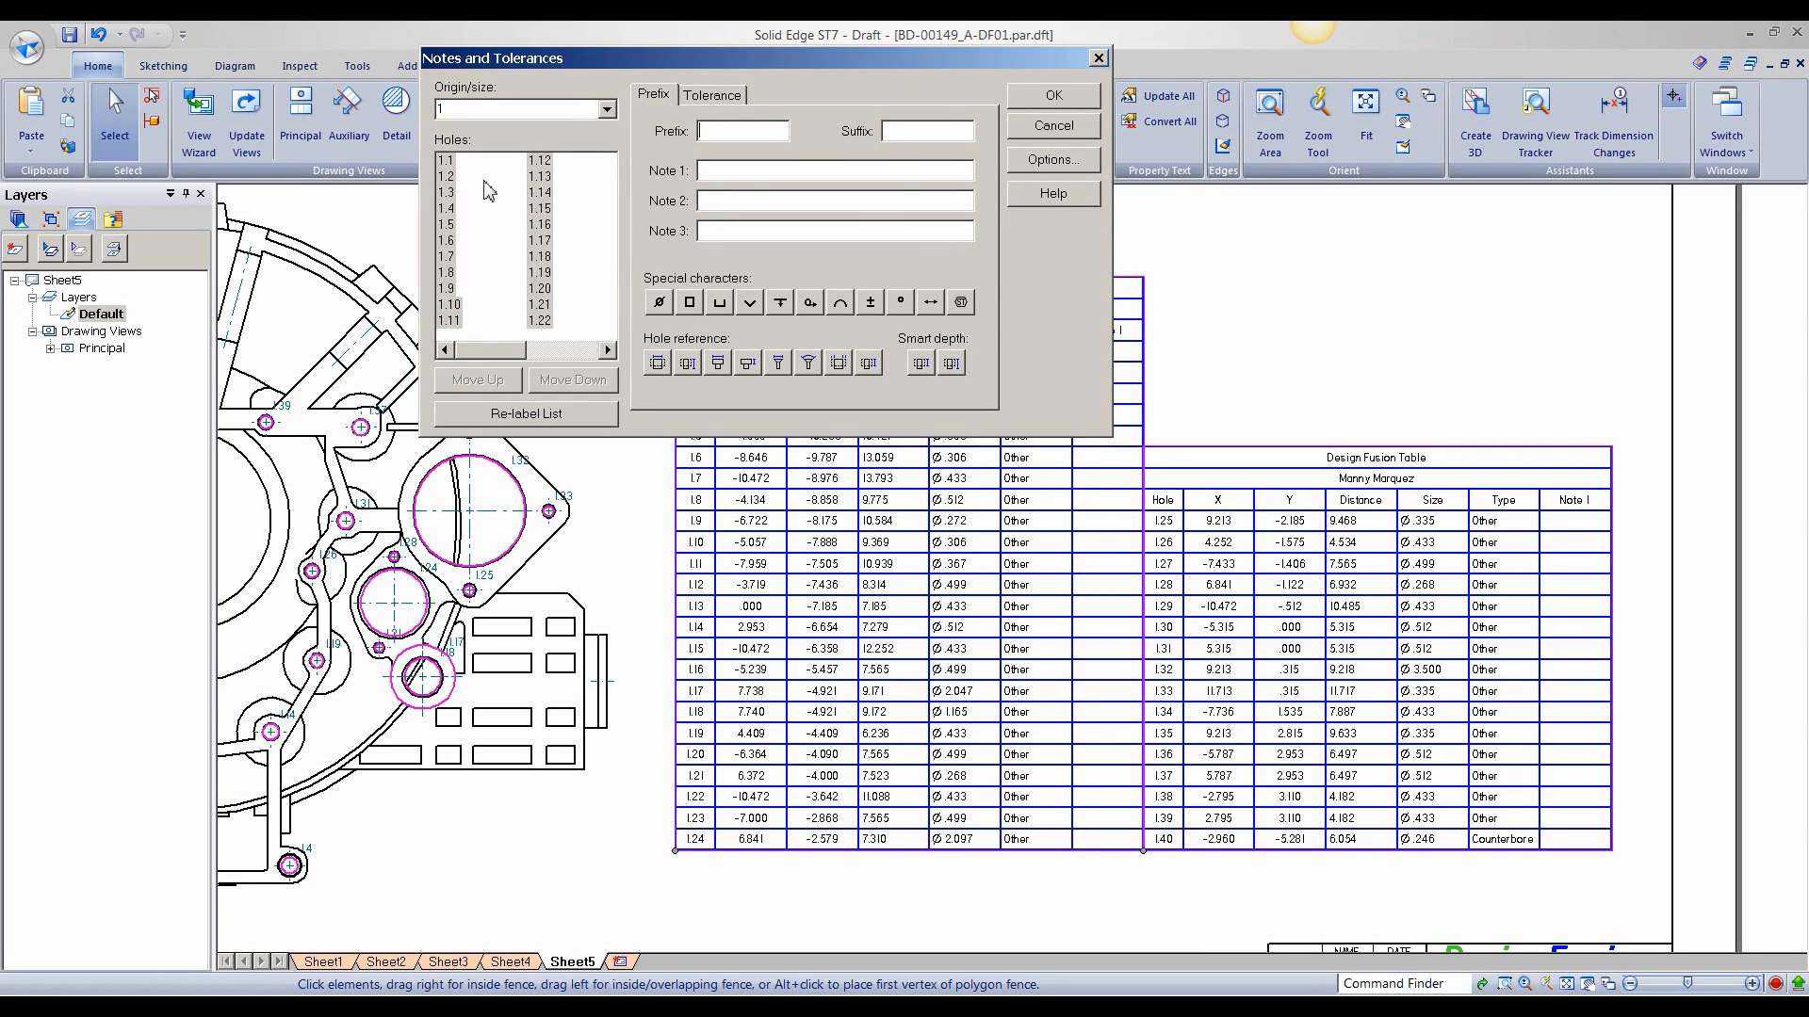
pyautogui.click(480, 110)
pyautogui.click(500, 417)
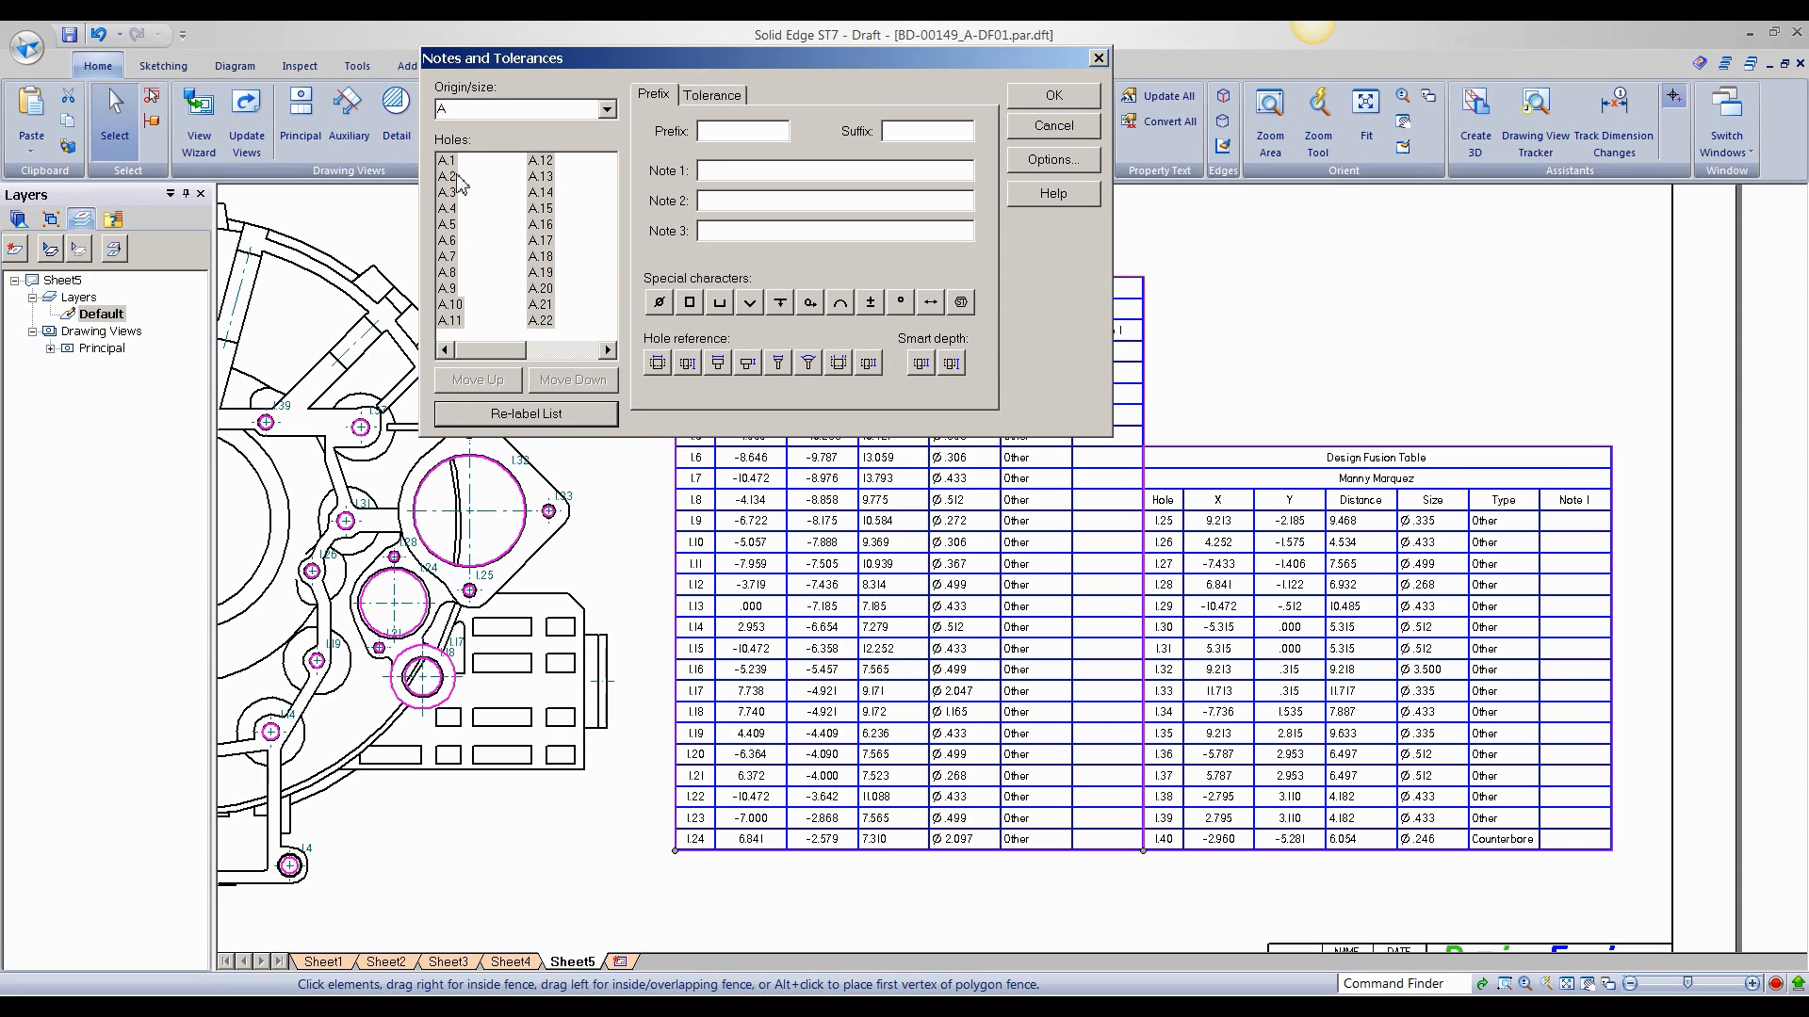
pyautogui.click(1027, 99)
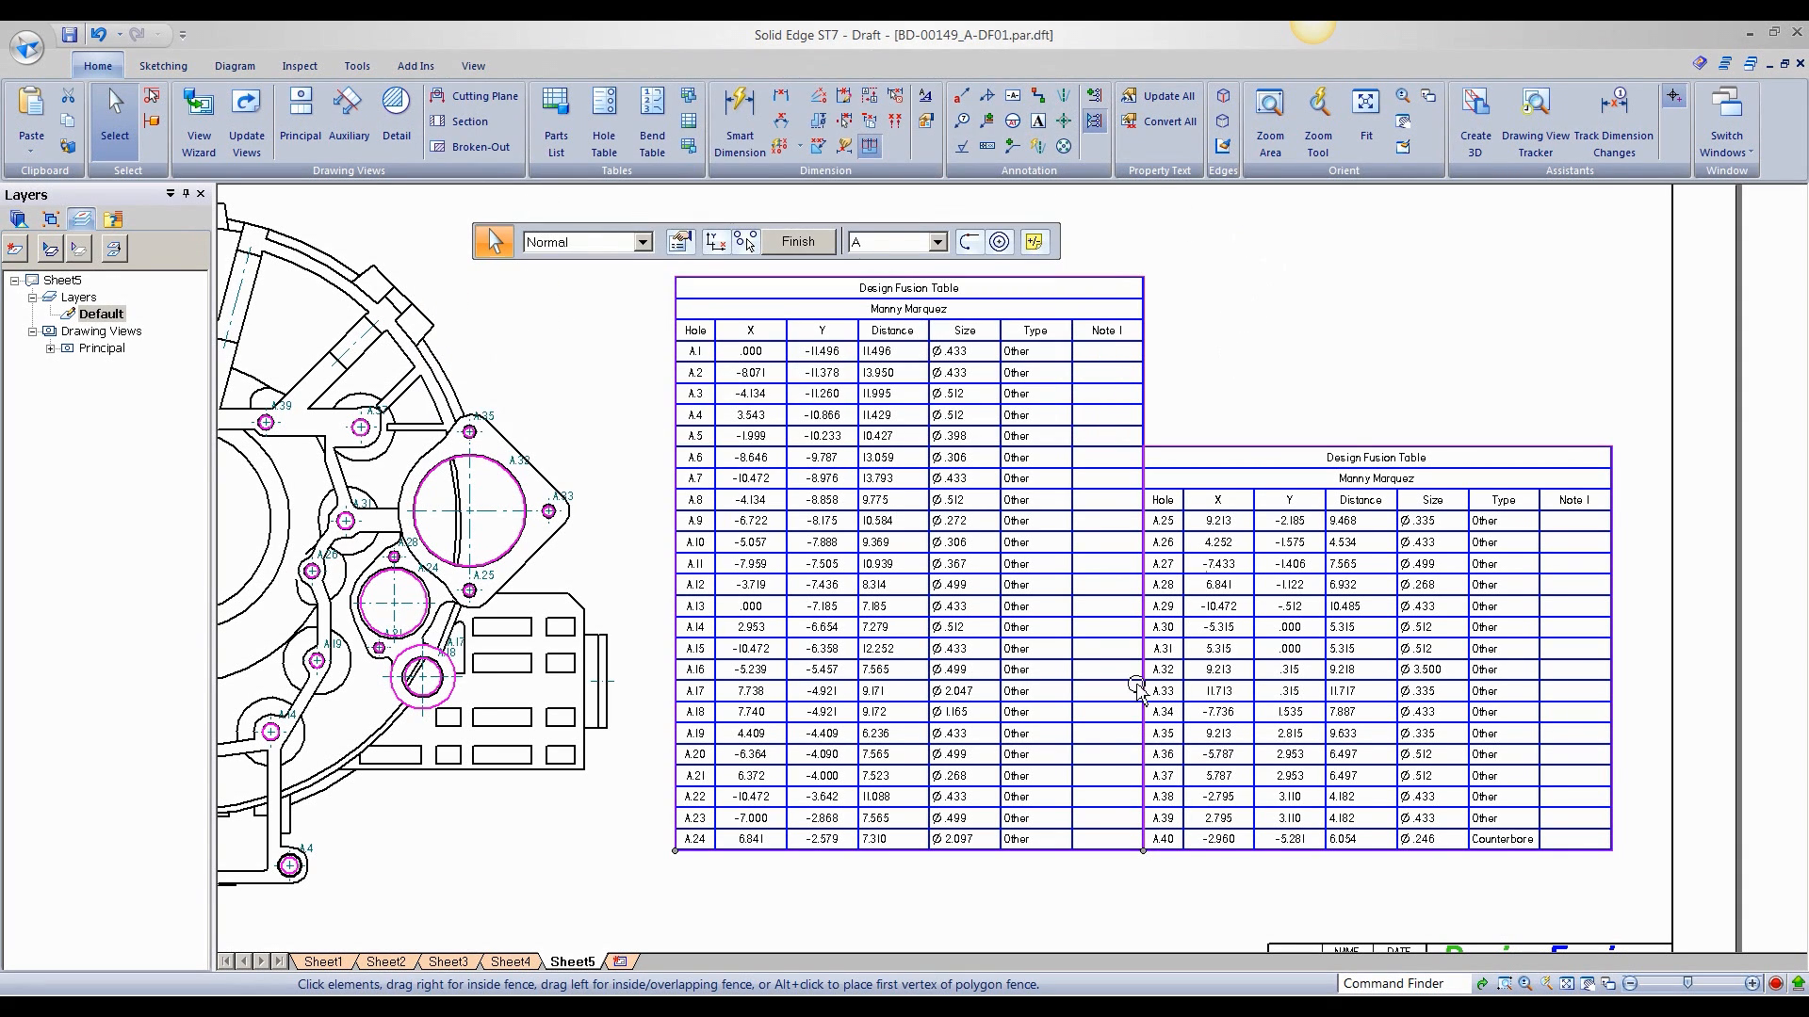
pyautogui.scroll(2, 702, 475)
# - Zoom over the hole table to check the A.1 labels, then reopen Notes and Tolerances
pyautogui.scroll(2, 702, 475)
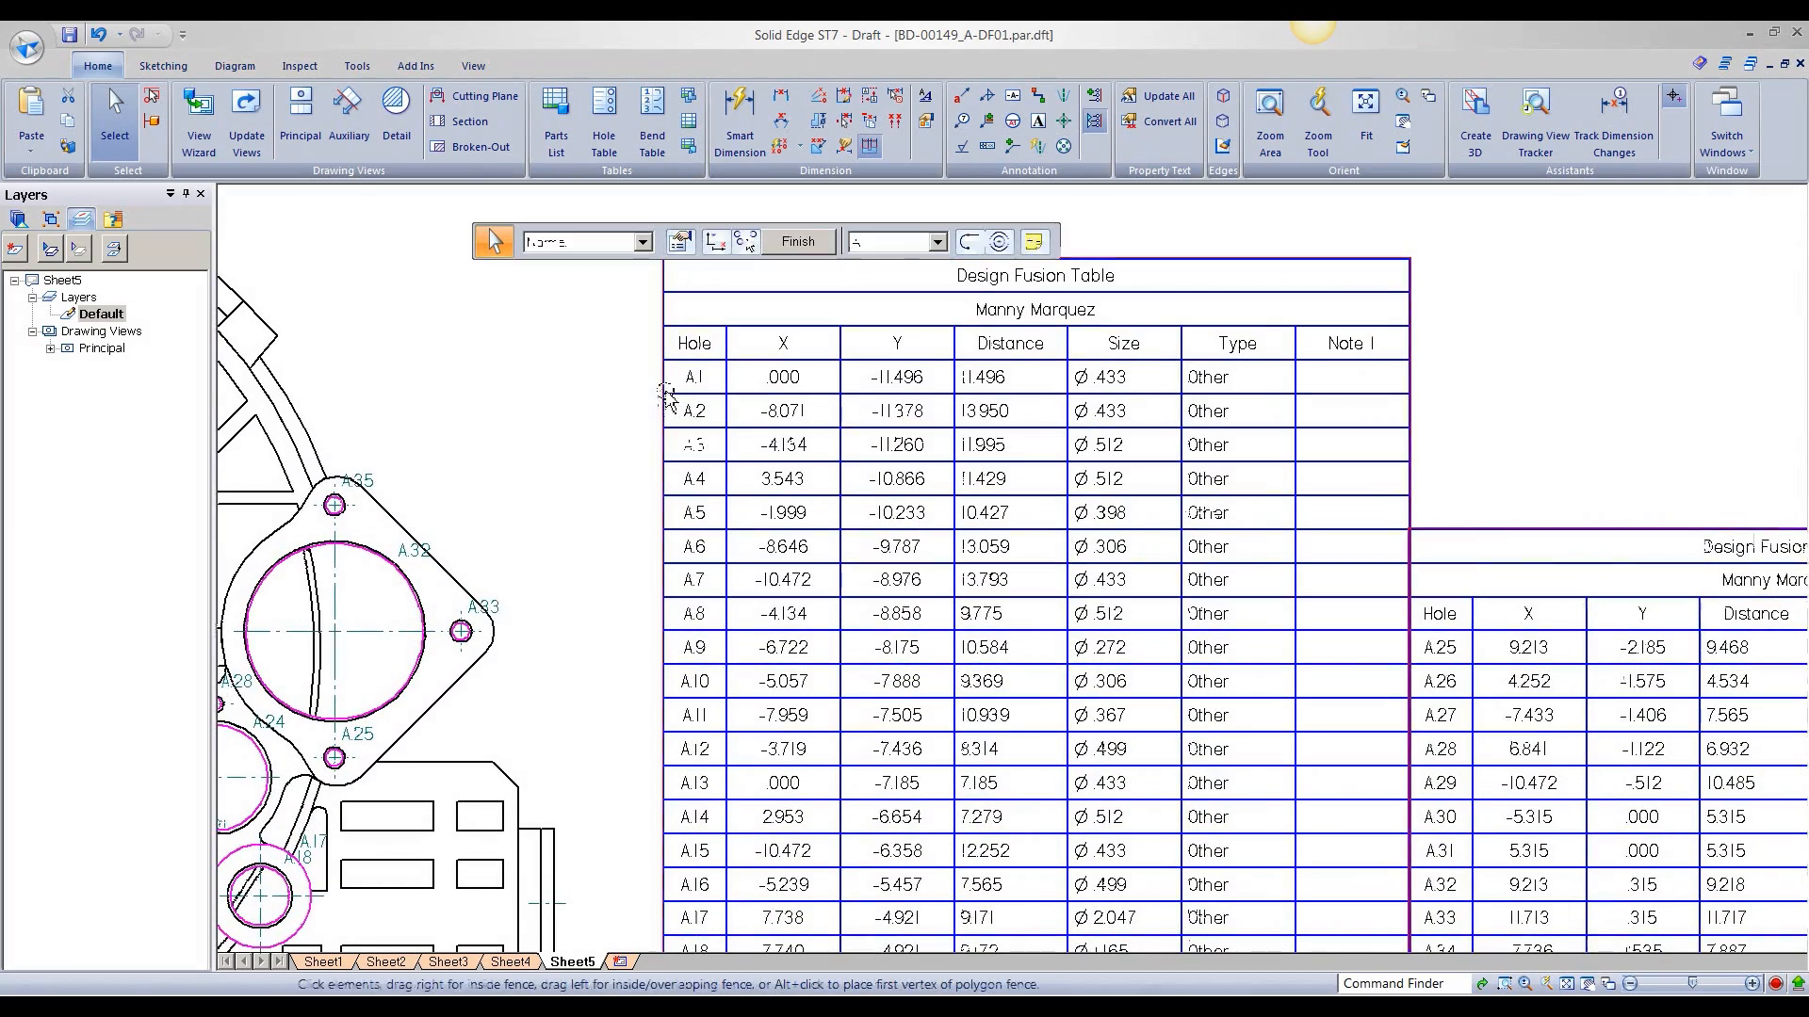
pyautogui.scroll(-3, 946, 528)
pyautogui.scroll(3, 1181, 747)
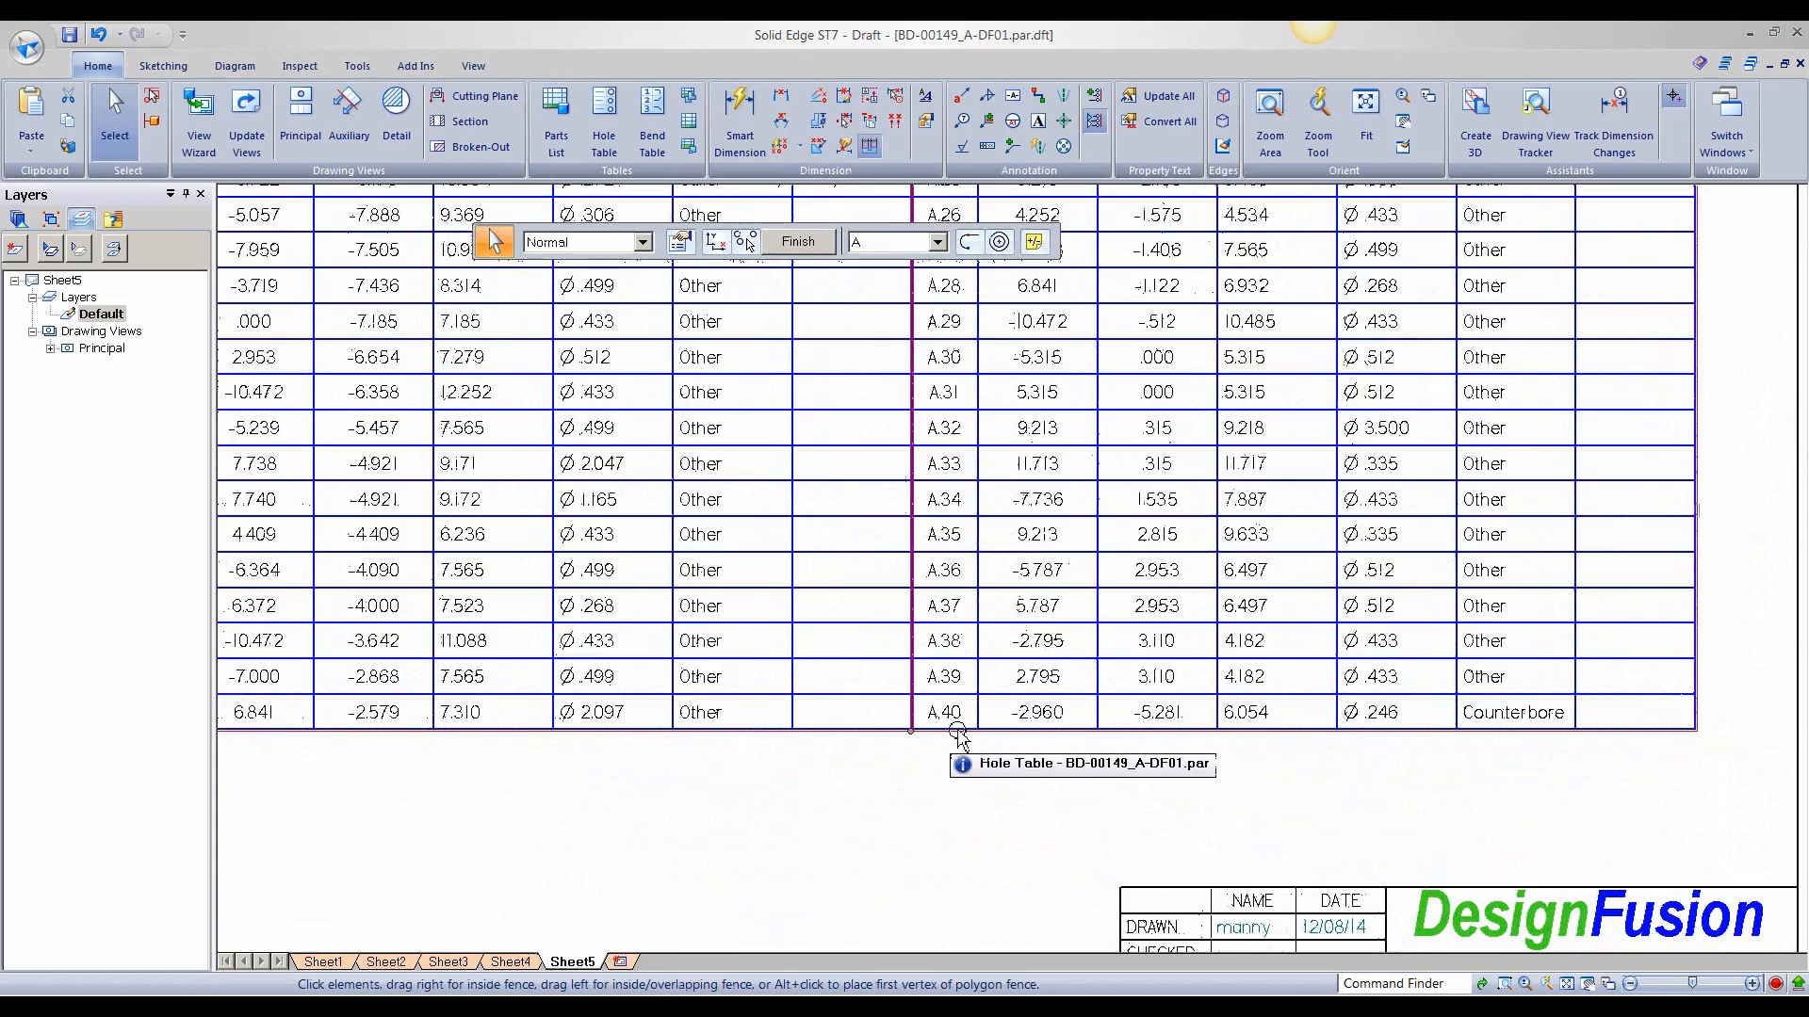
pyautogui.scroll(-2, 1001, 754)
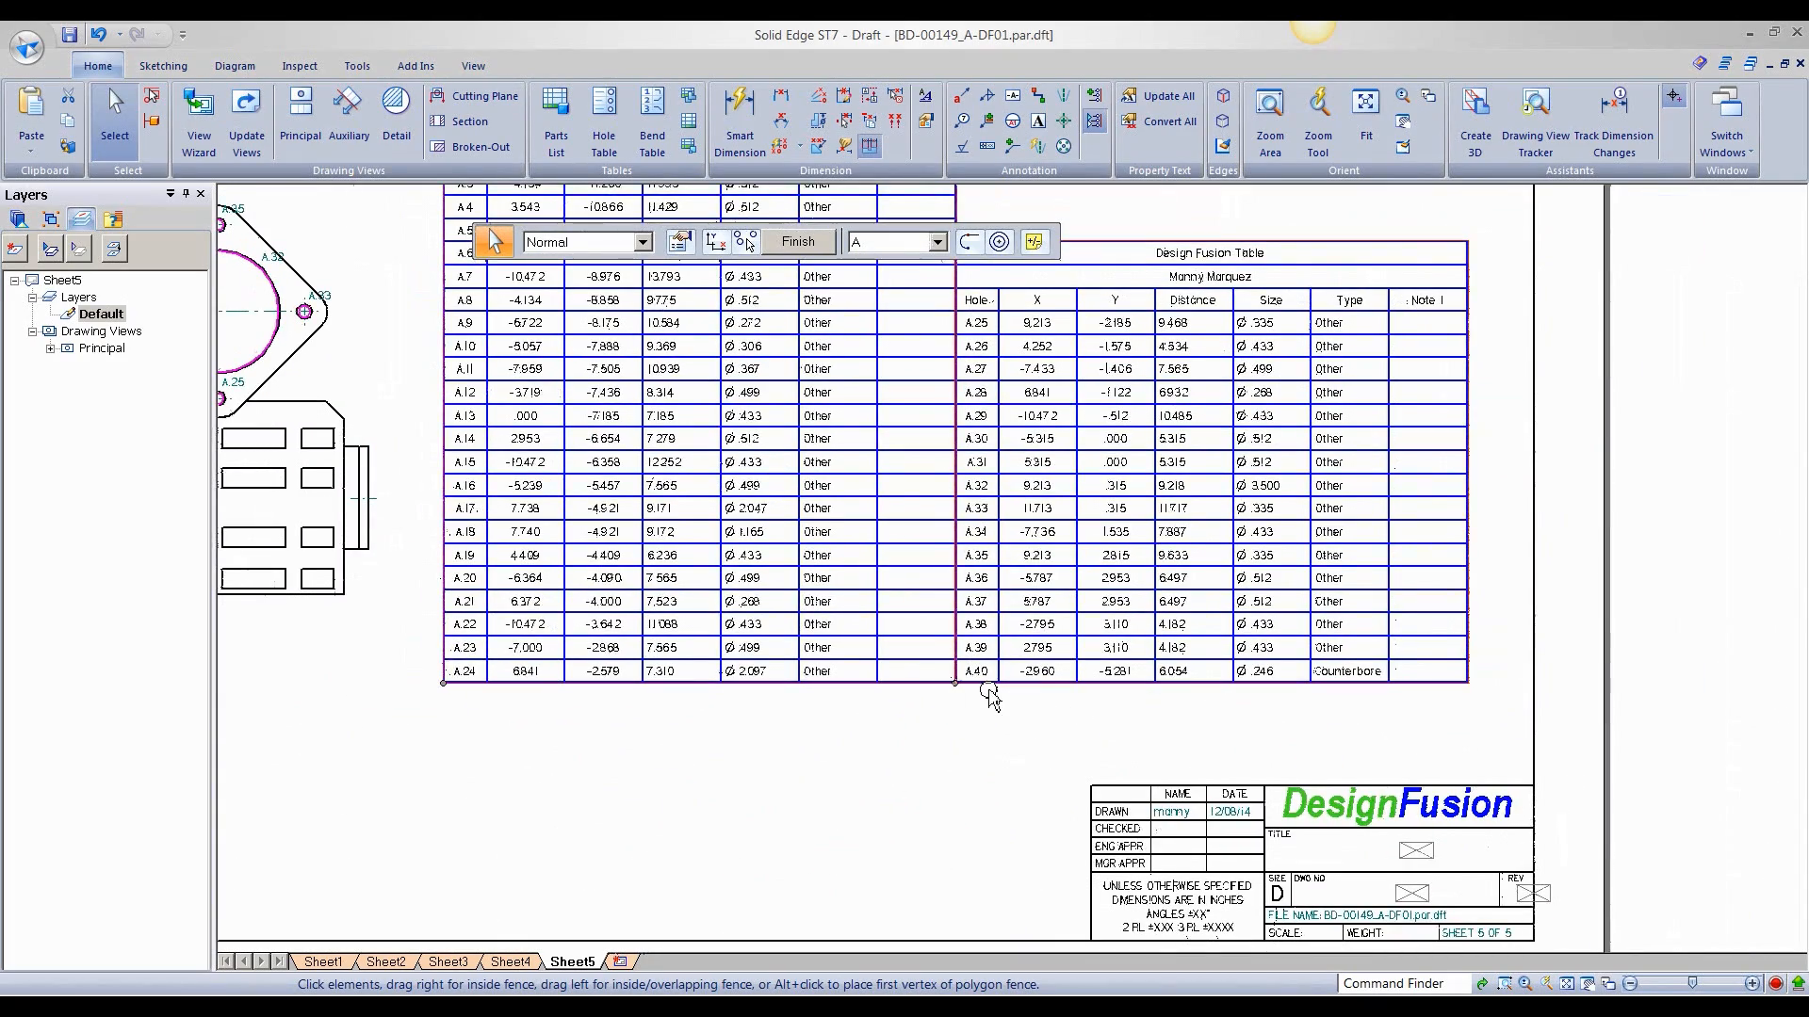
pyautogui.scroll(-1, 1036, 716)
pyautogui.scroll(-3, 1017, 716)
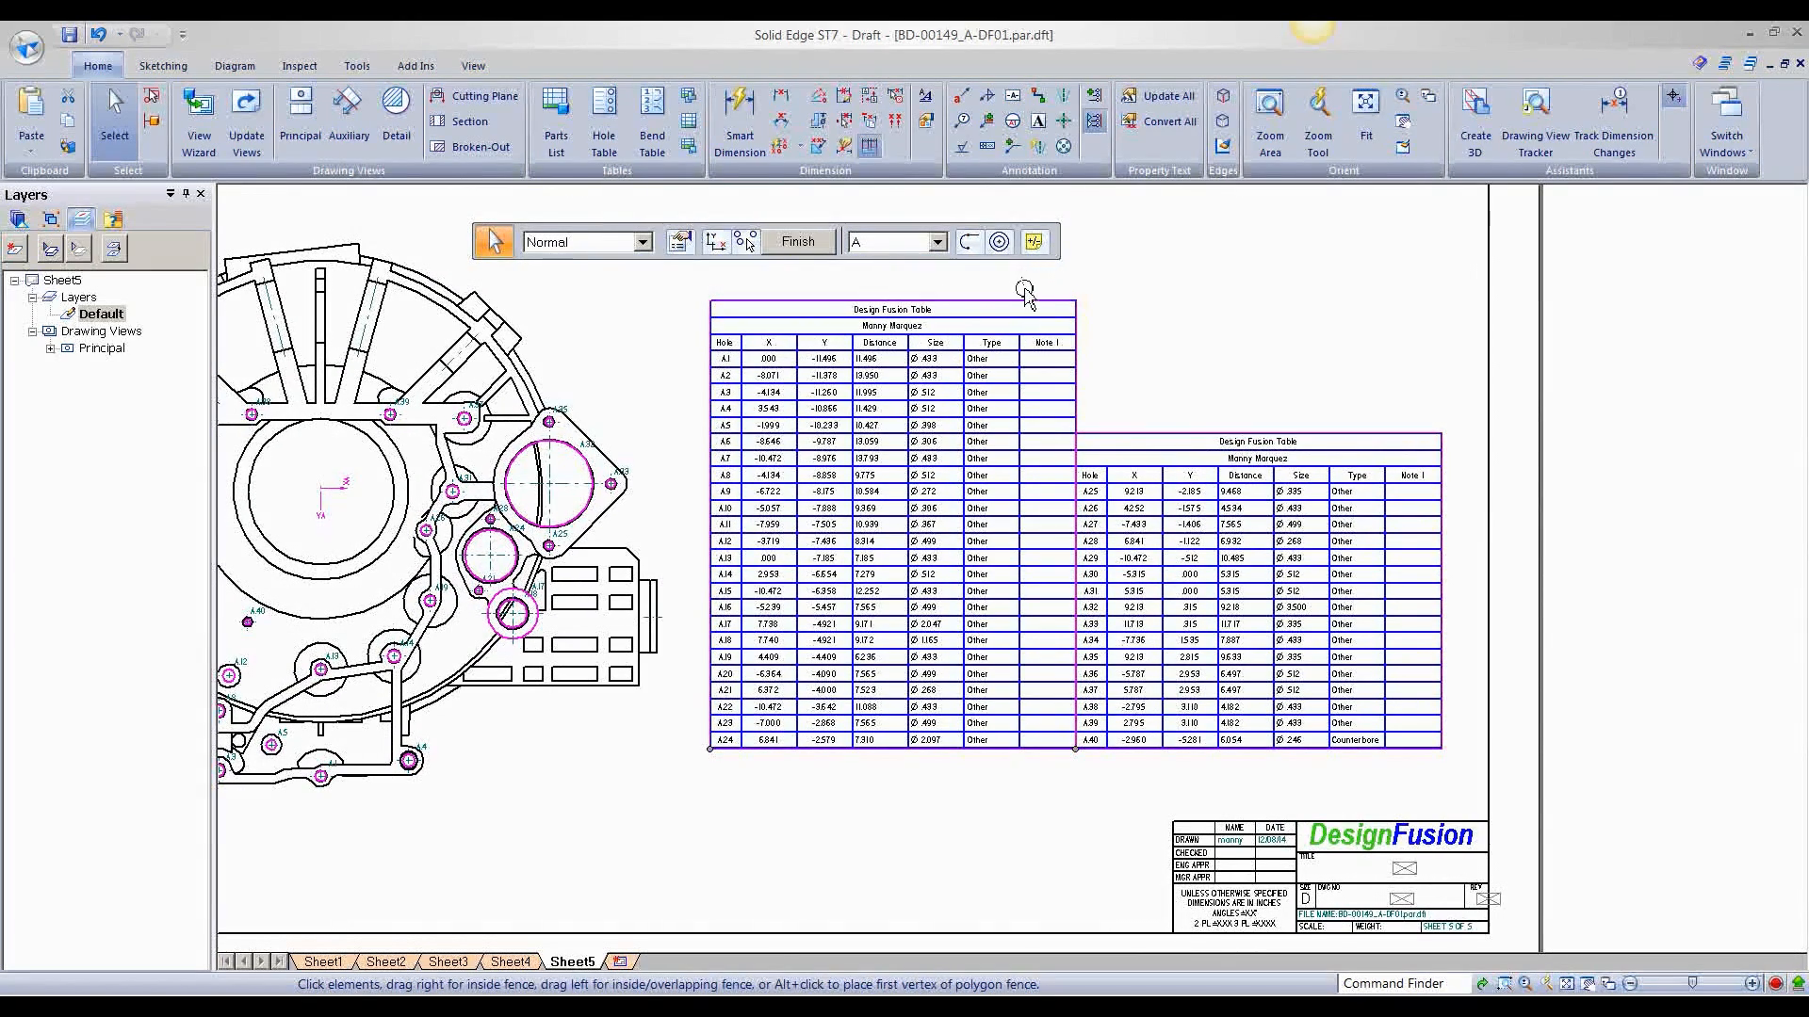
pyautogui.click(1034, 242)
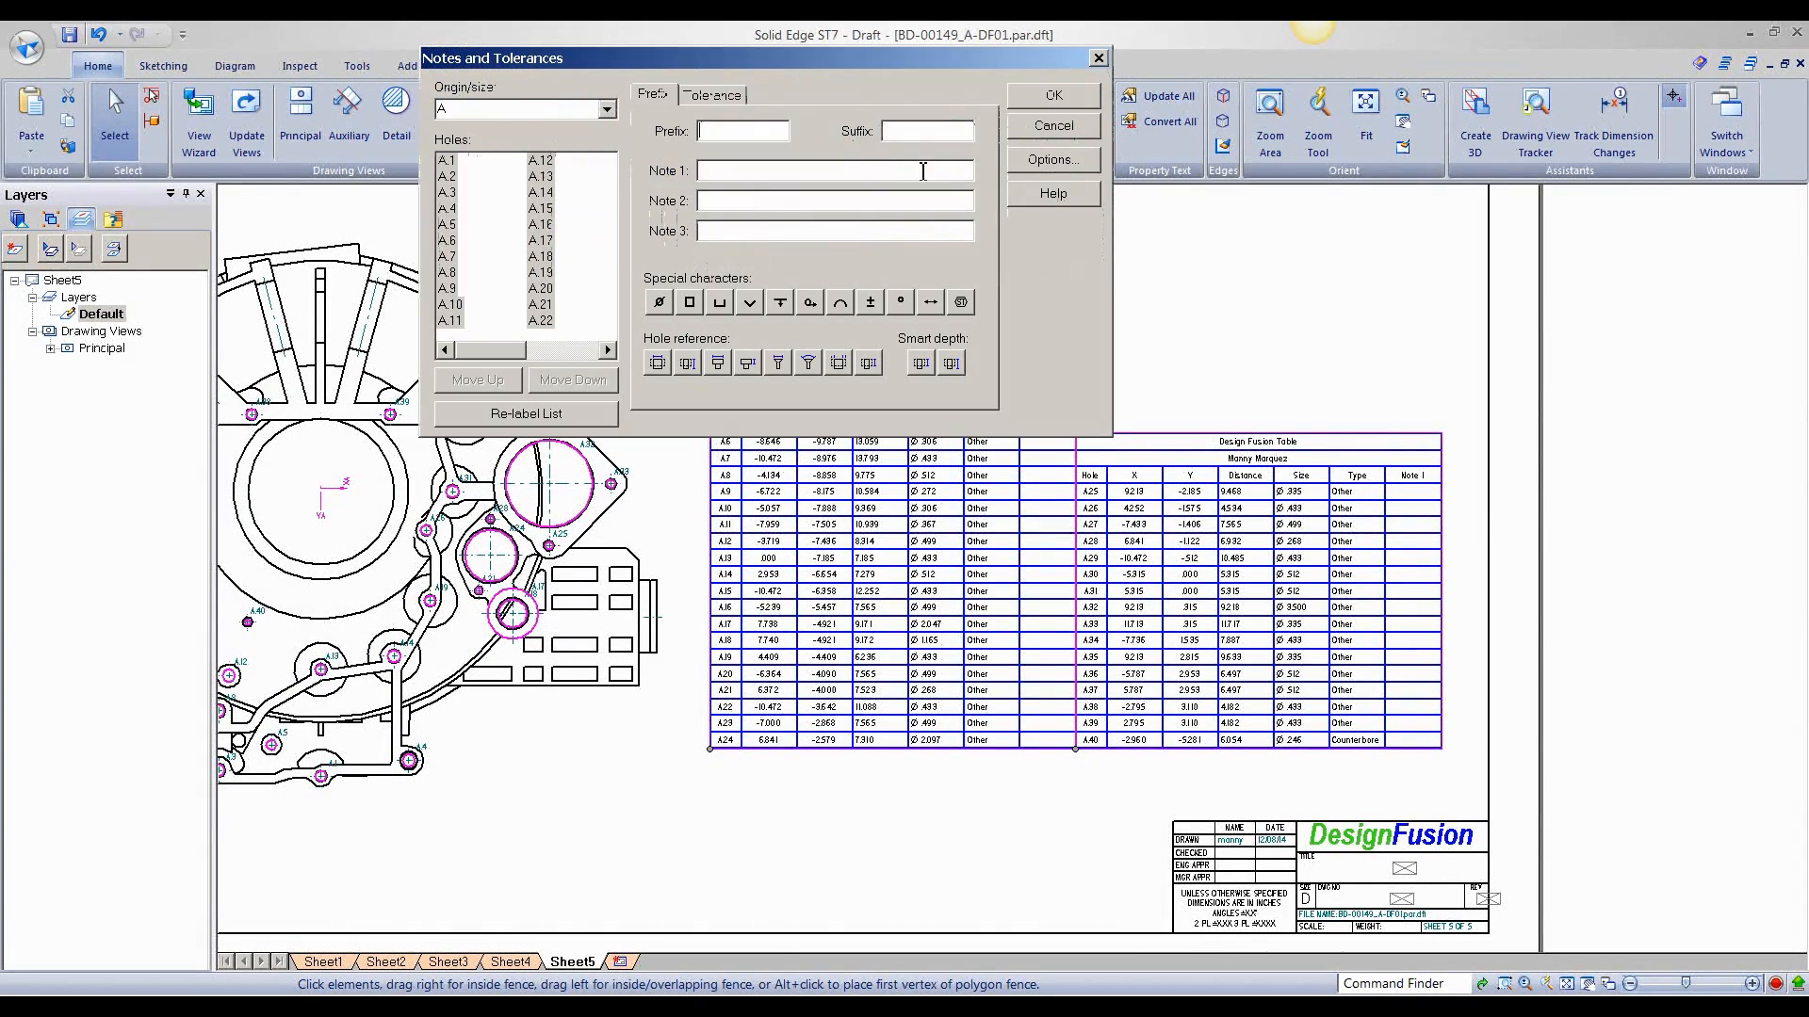
# - Set hole A.16's size tolerance type to Tolerance with upper .005 and lower .000
pyautogui.click(709, 94)
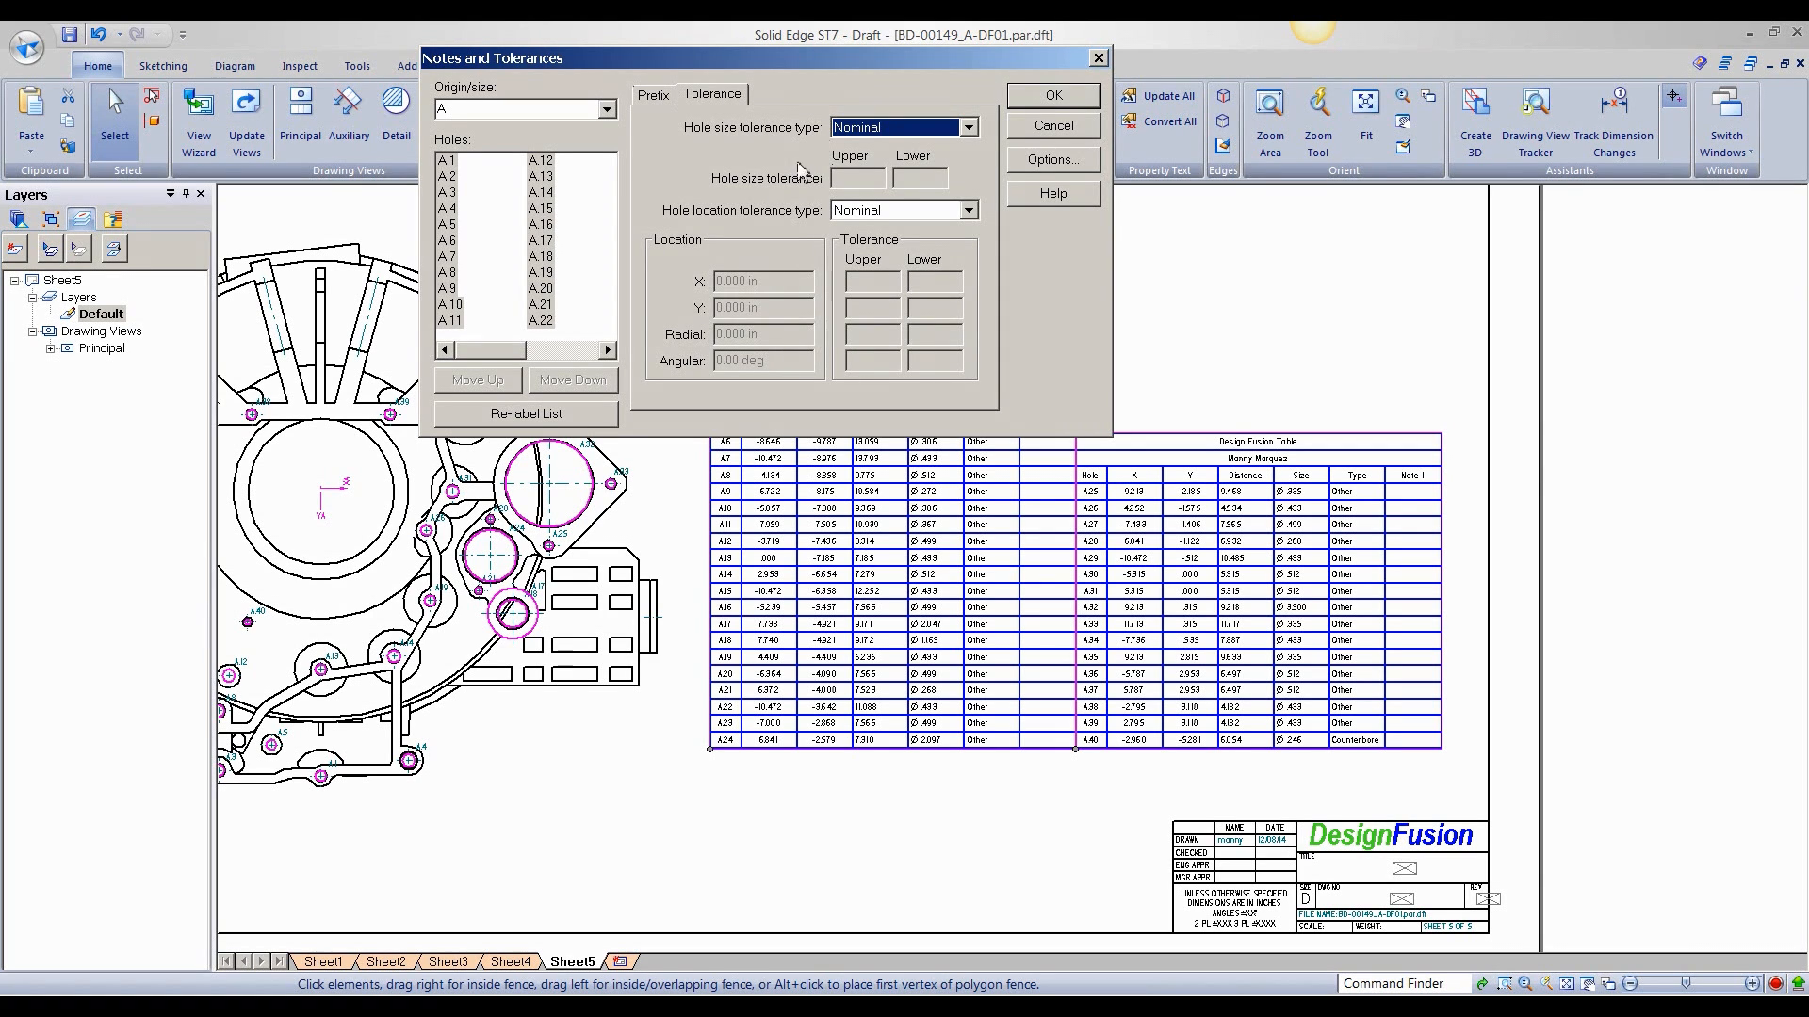
pyautogui.click(541, 225)
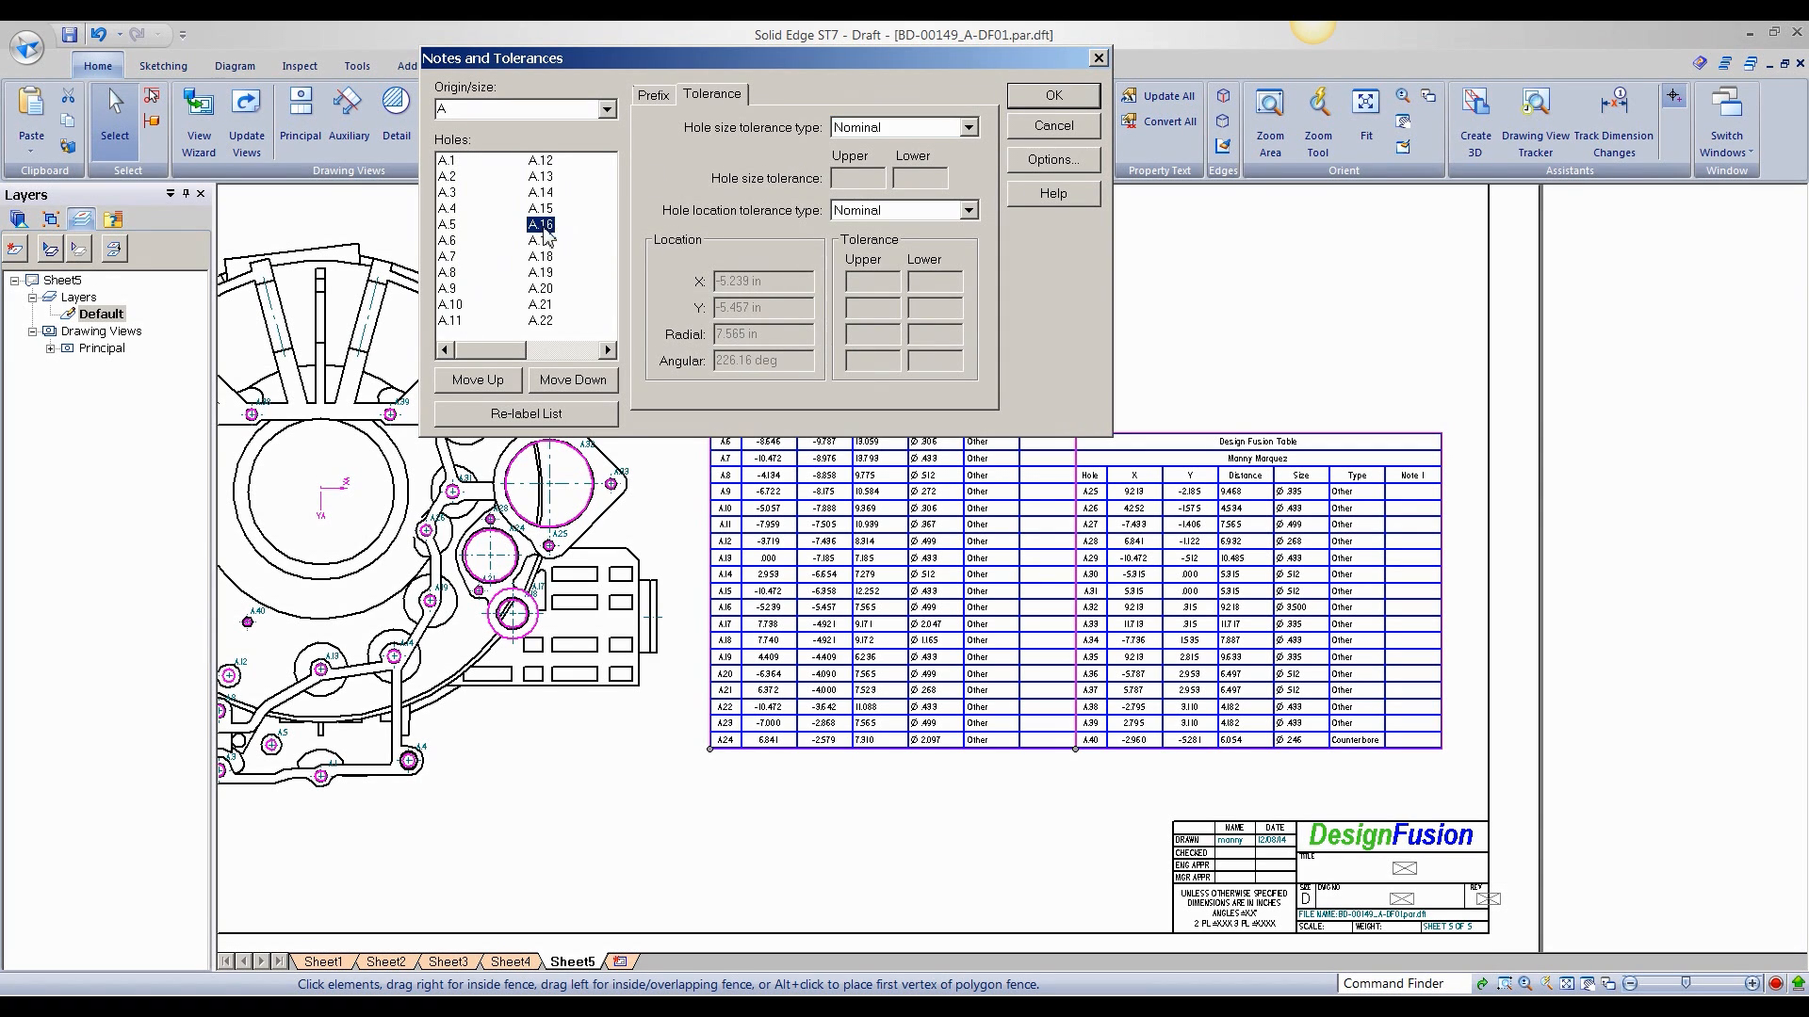
pyautogui.click(966, 128)
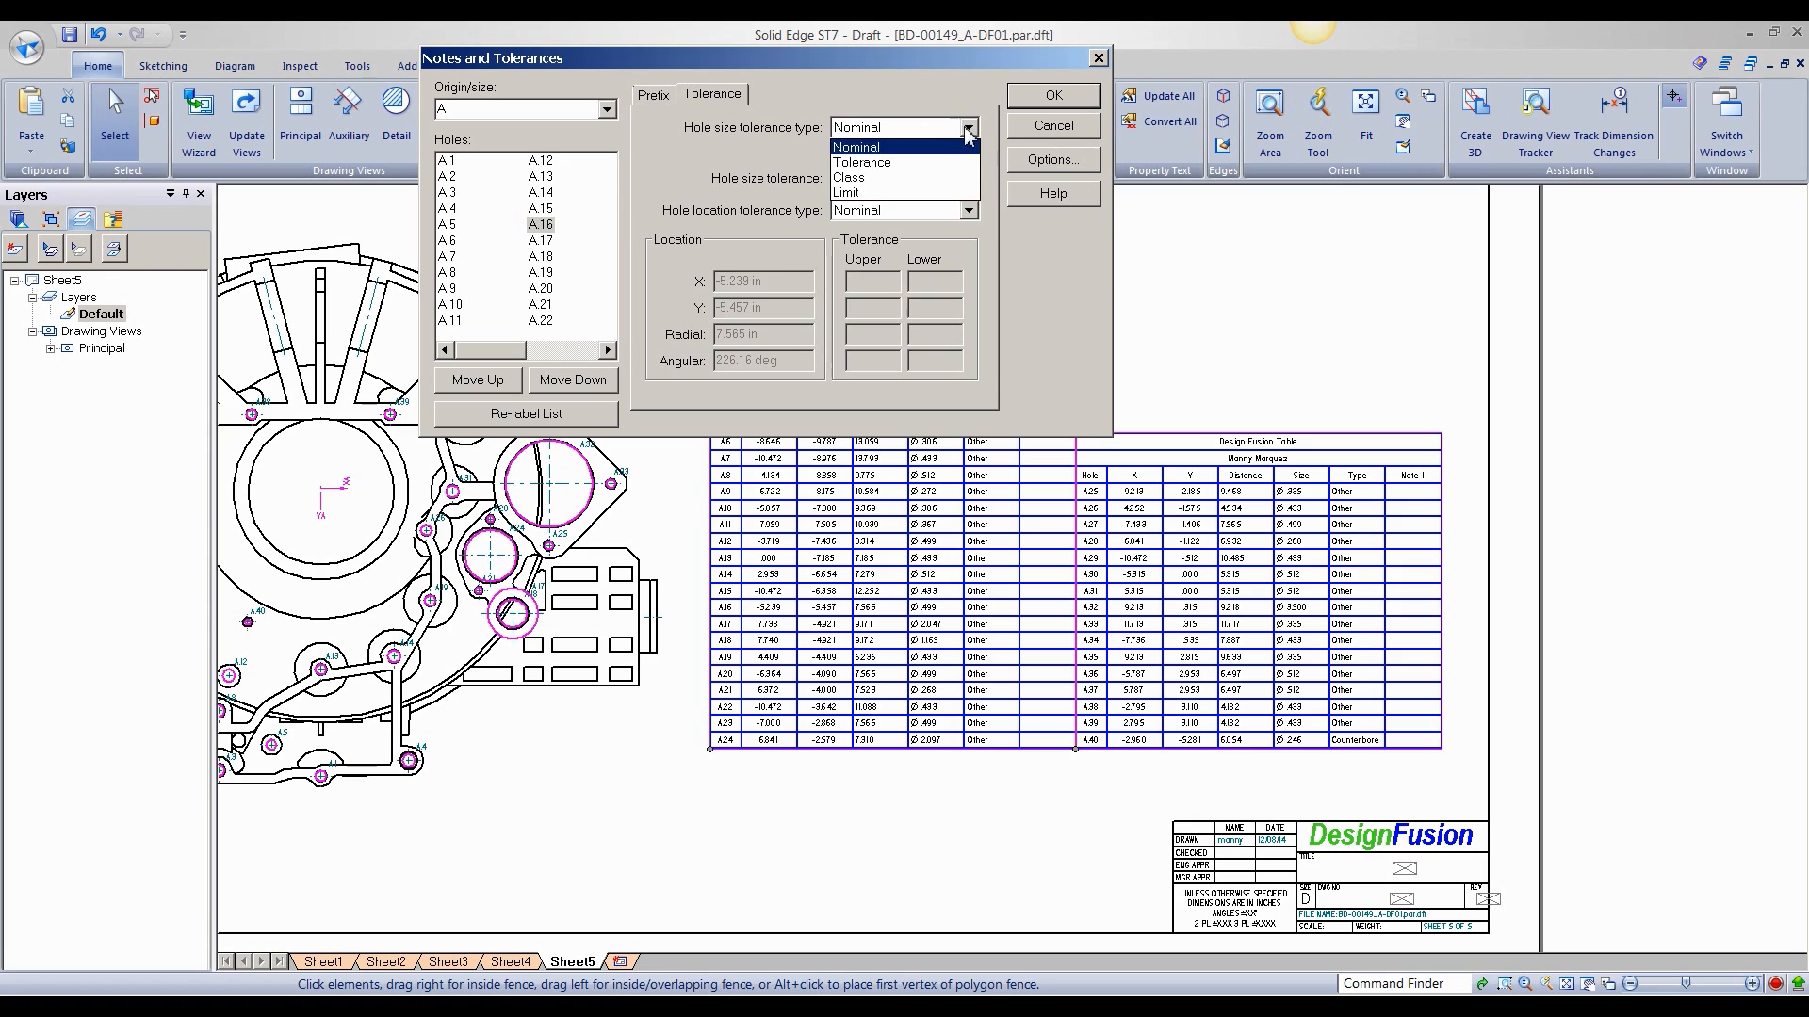
pyautogui.click(948, 163)
pyautogui.click(874, 187)
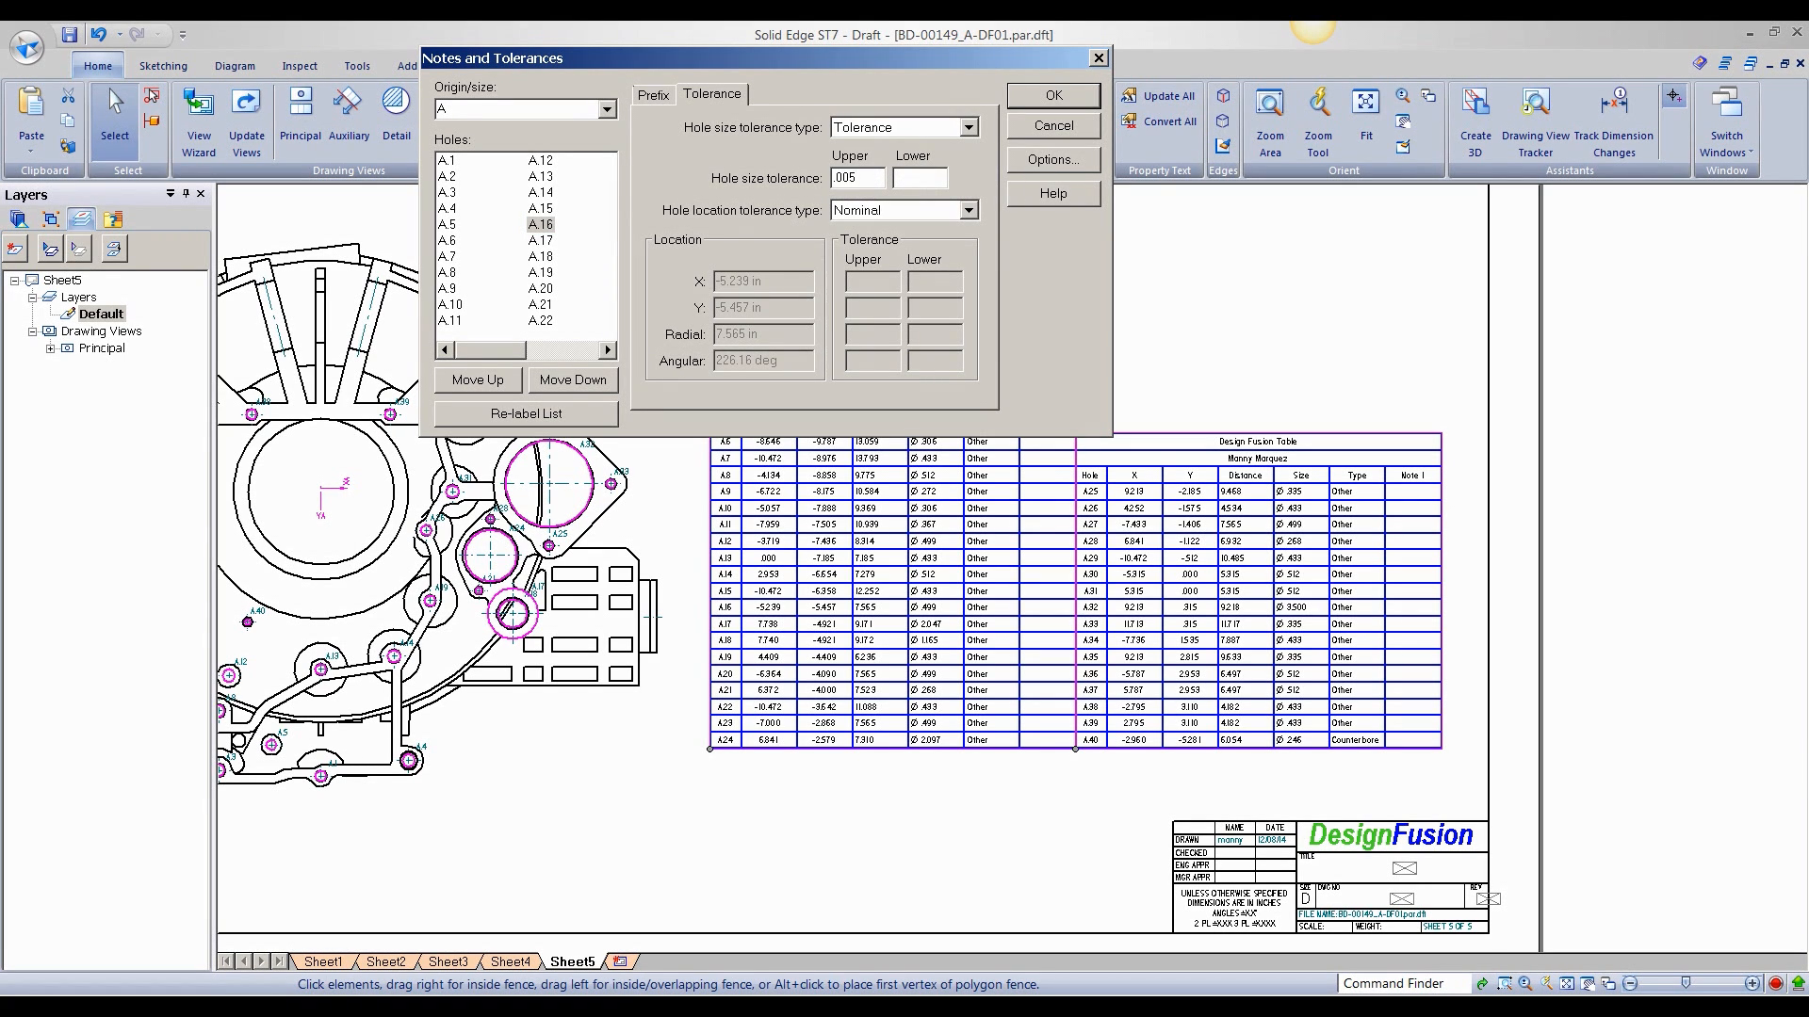
pyautogui.press('capslock')
# - Enter 'check for tolerace' as Note 1 for hole A16 and confirm with OK
pyautogui.click(653, 98)
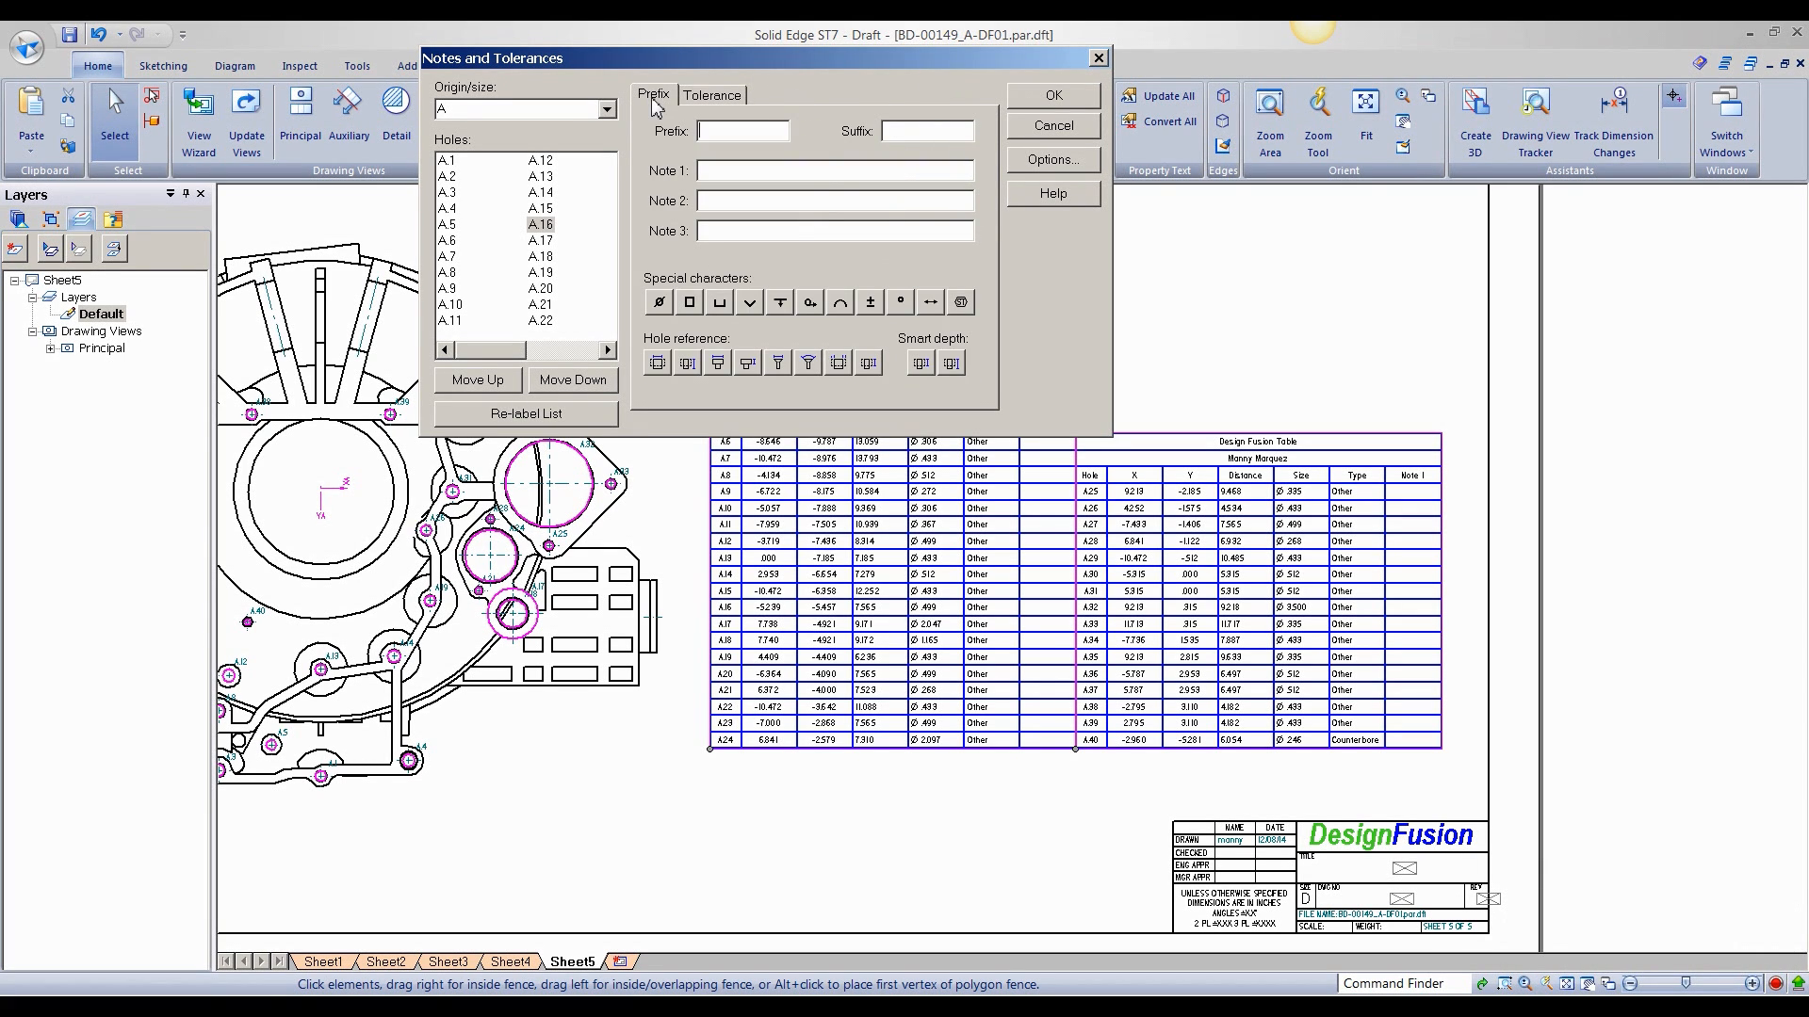
pyautogui.click(721, 132)
pyautogui.click(724, 176)
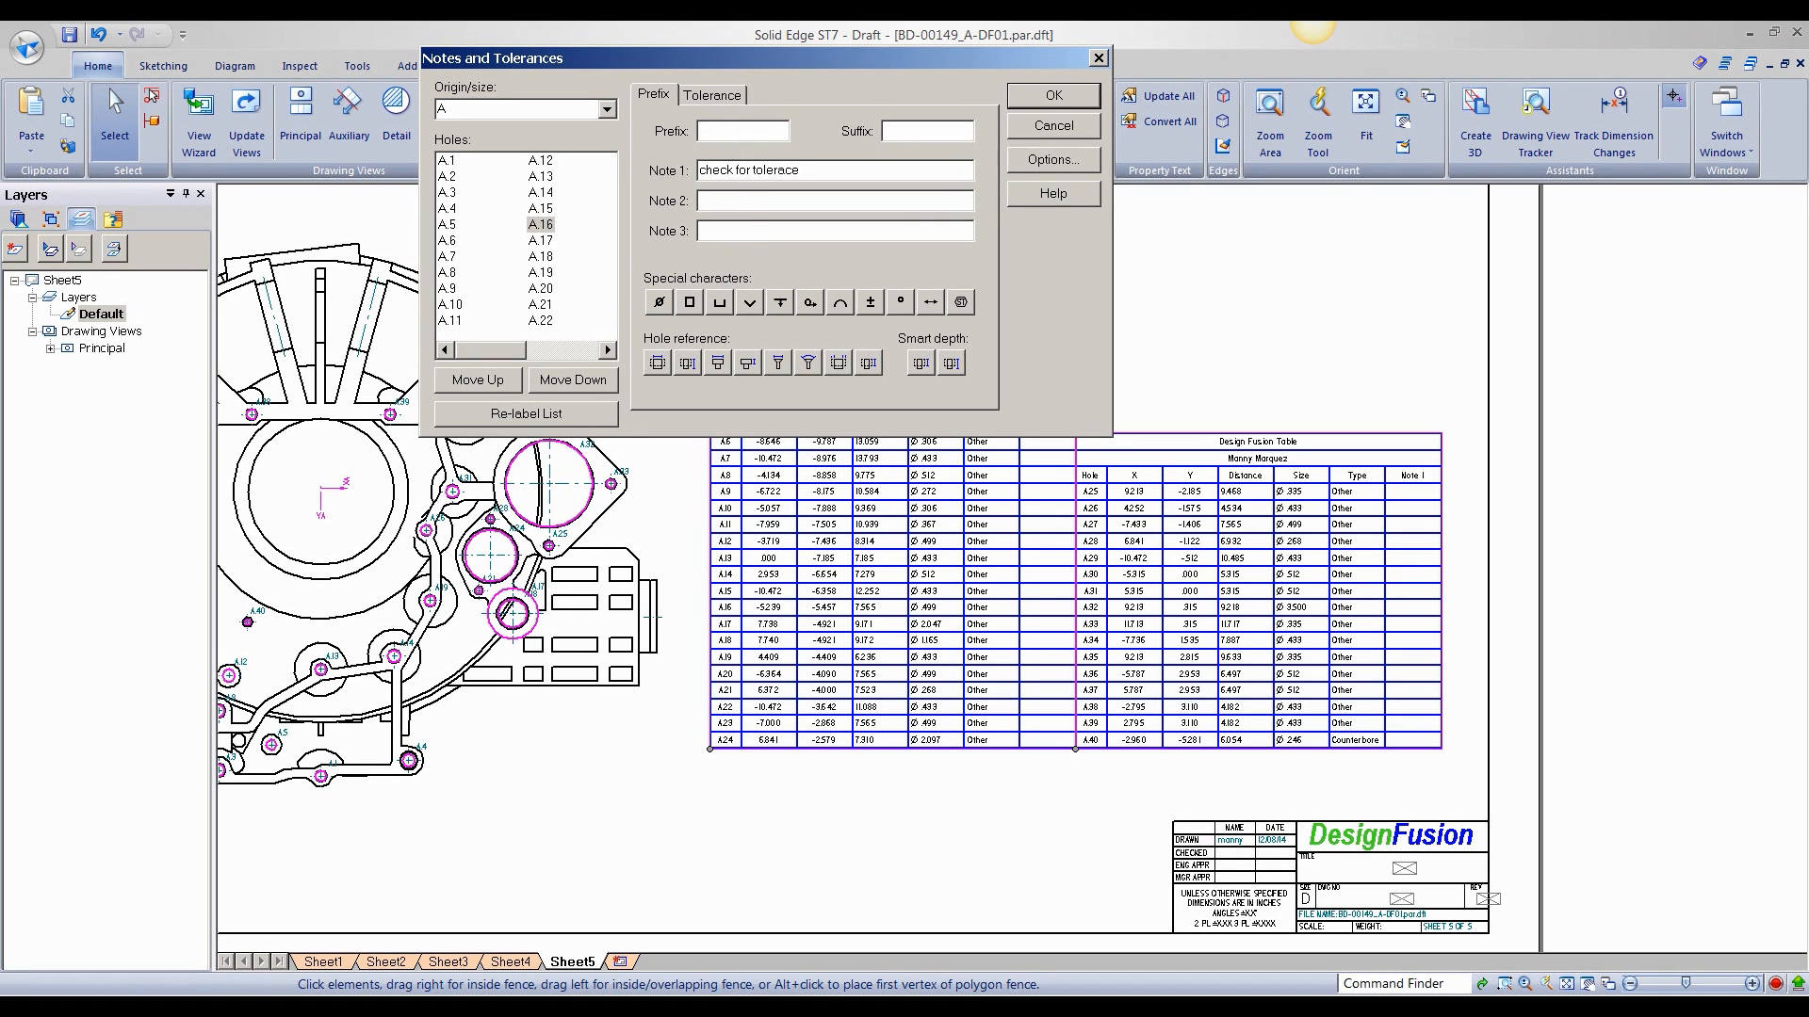
pyautogui.click(1053, 97)
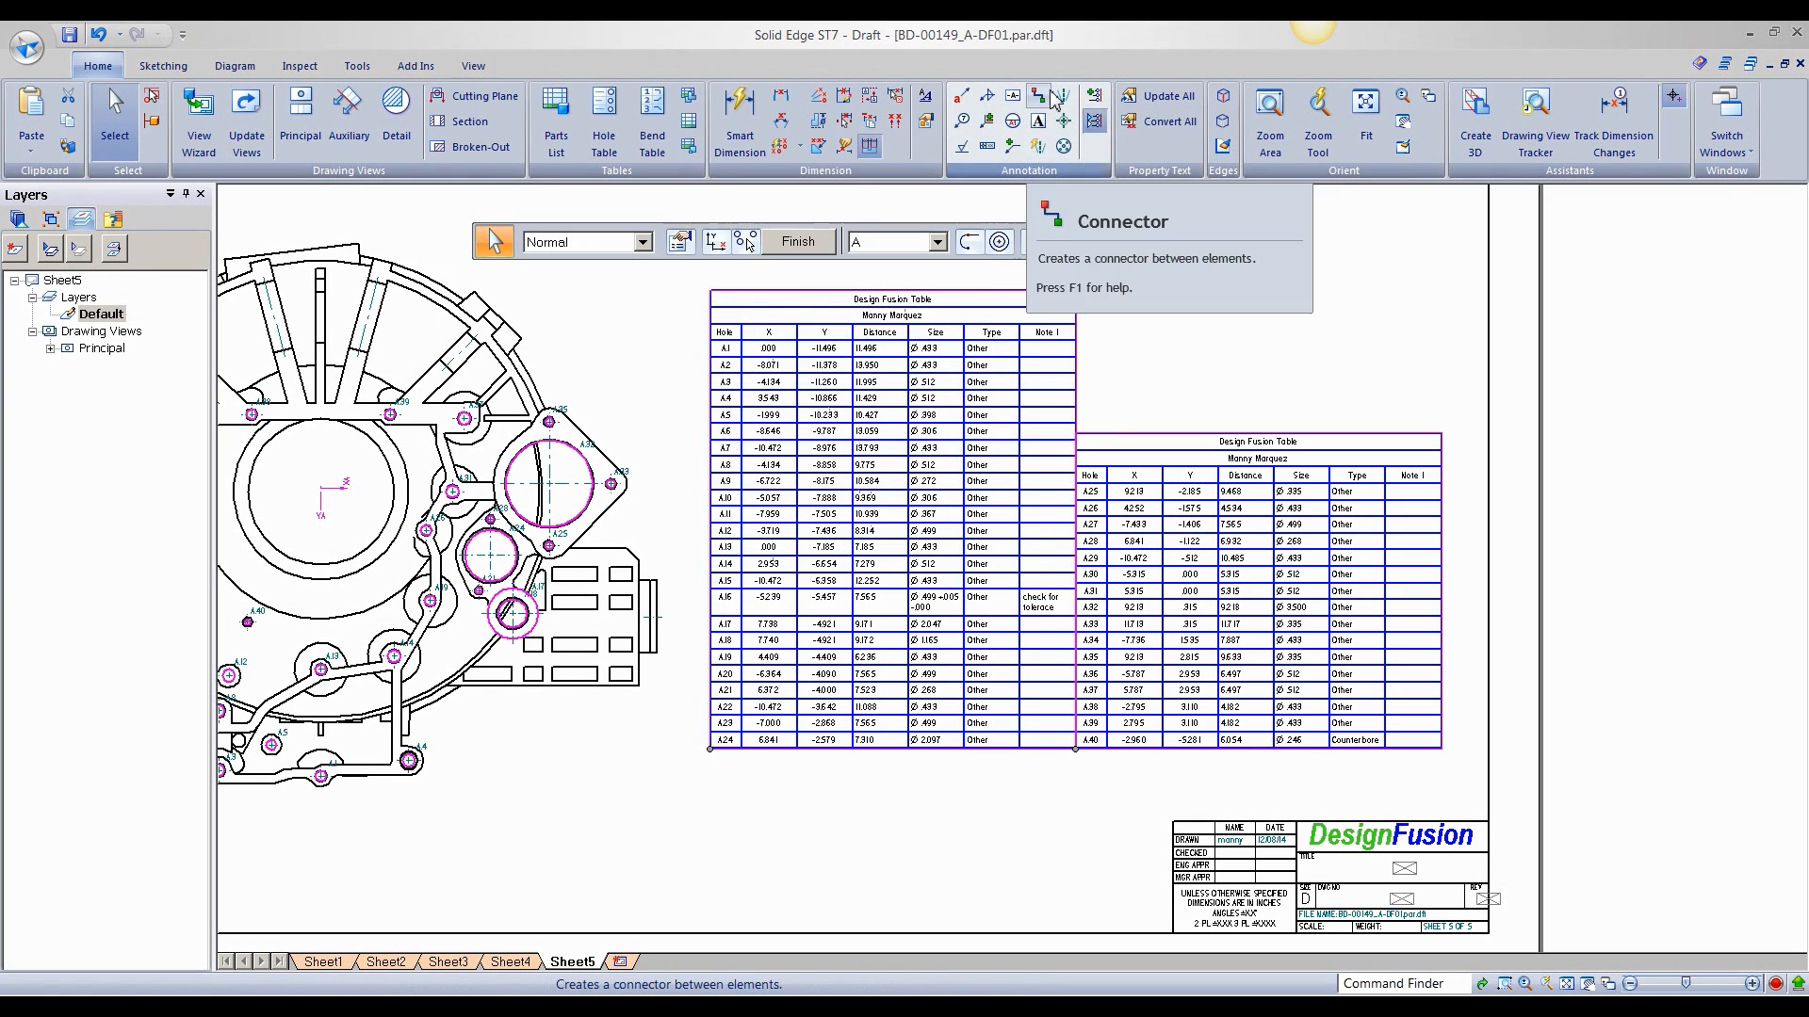
# - Finish the hole table edit and zoom to confirm row A16 shows Ø.499 +.005/-.000 with its note
pyautogui.click(721, 589)
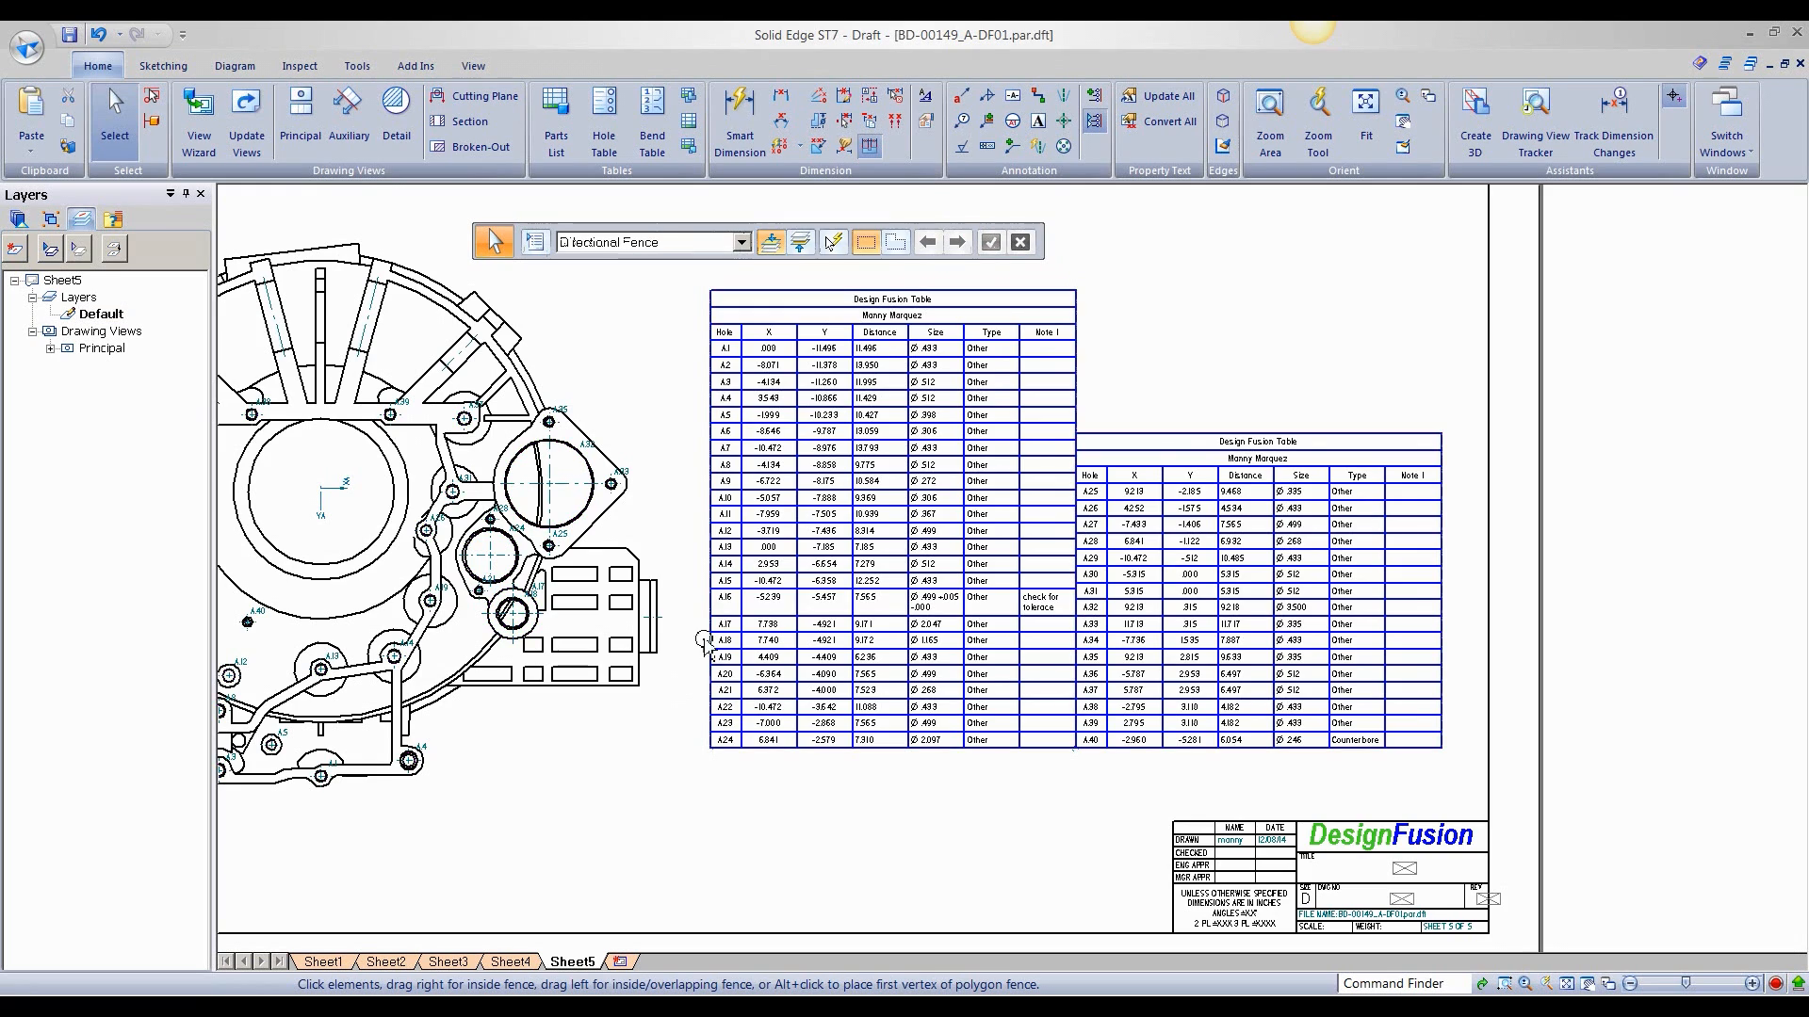
pyautogui.scroll(3, 725, 596)
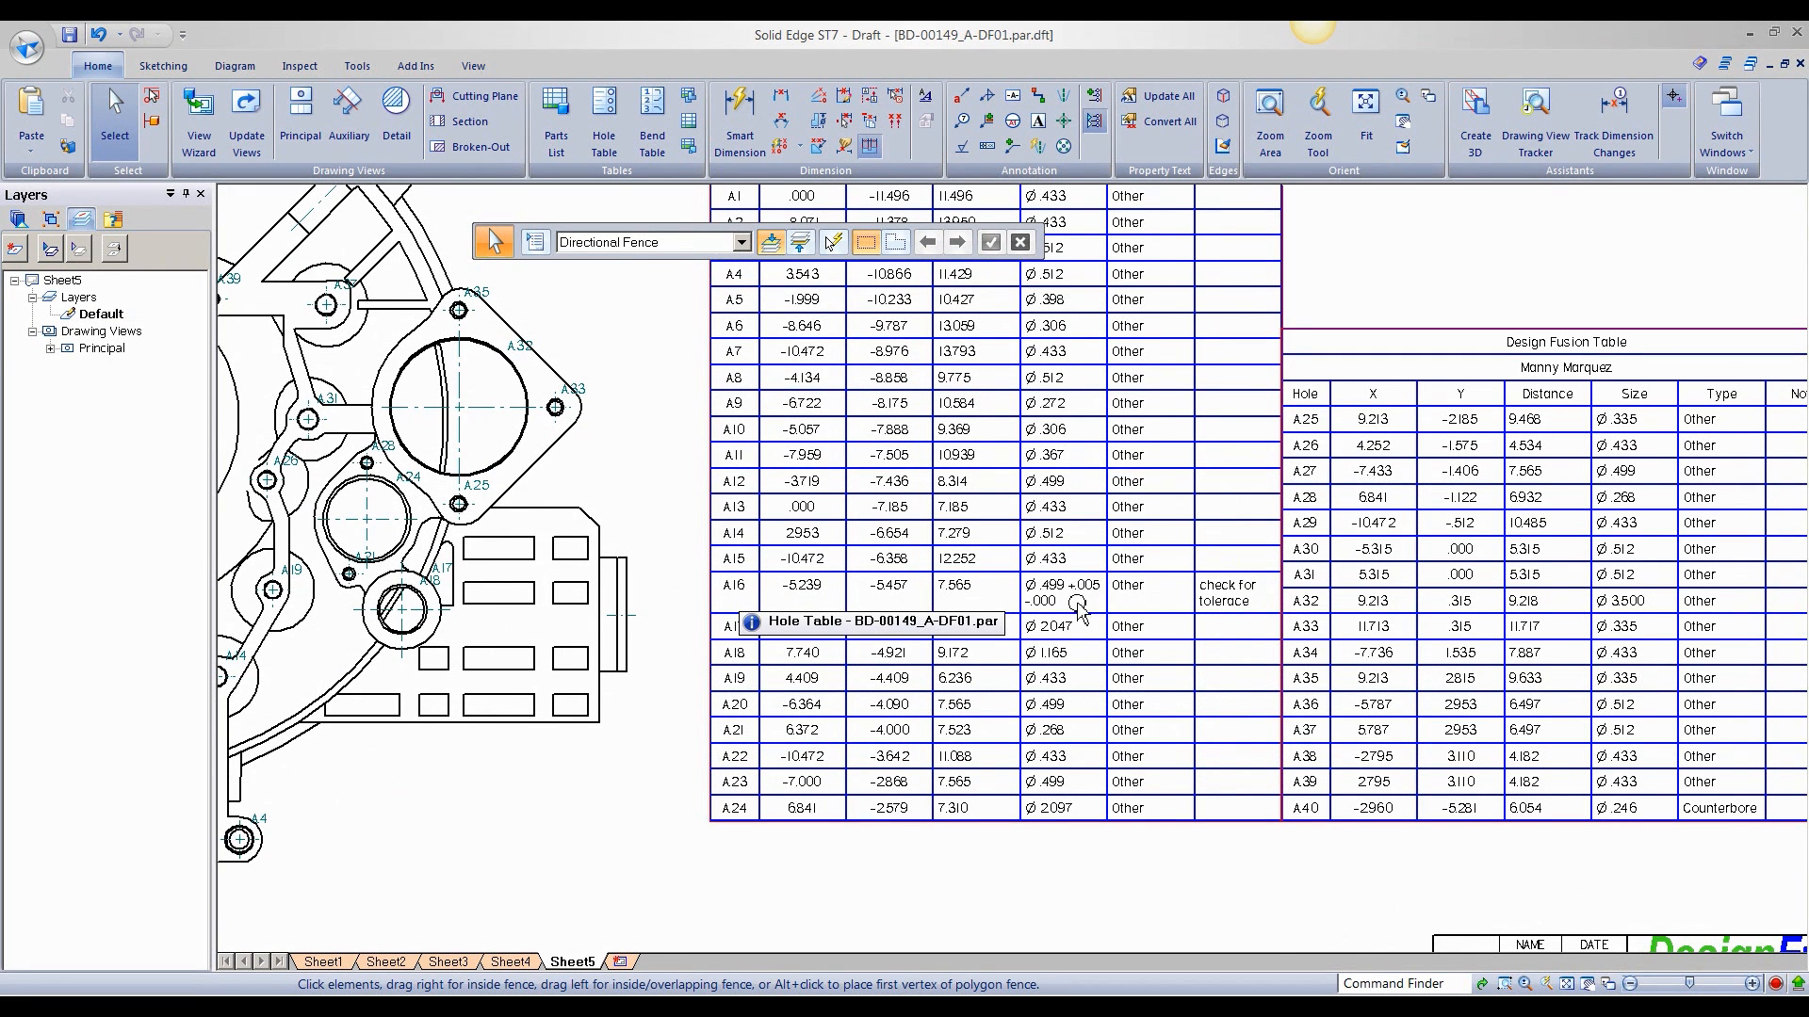
pyautogui.scroll(-3, 1248, 603)
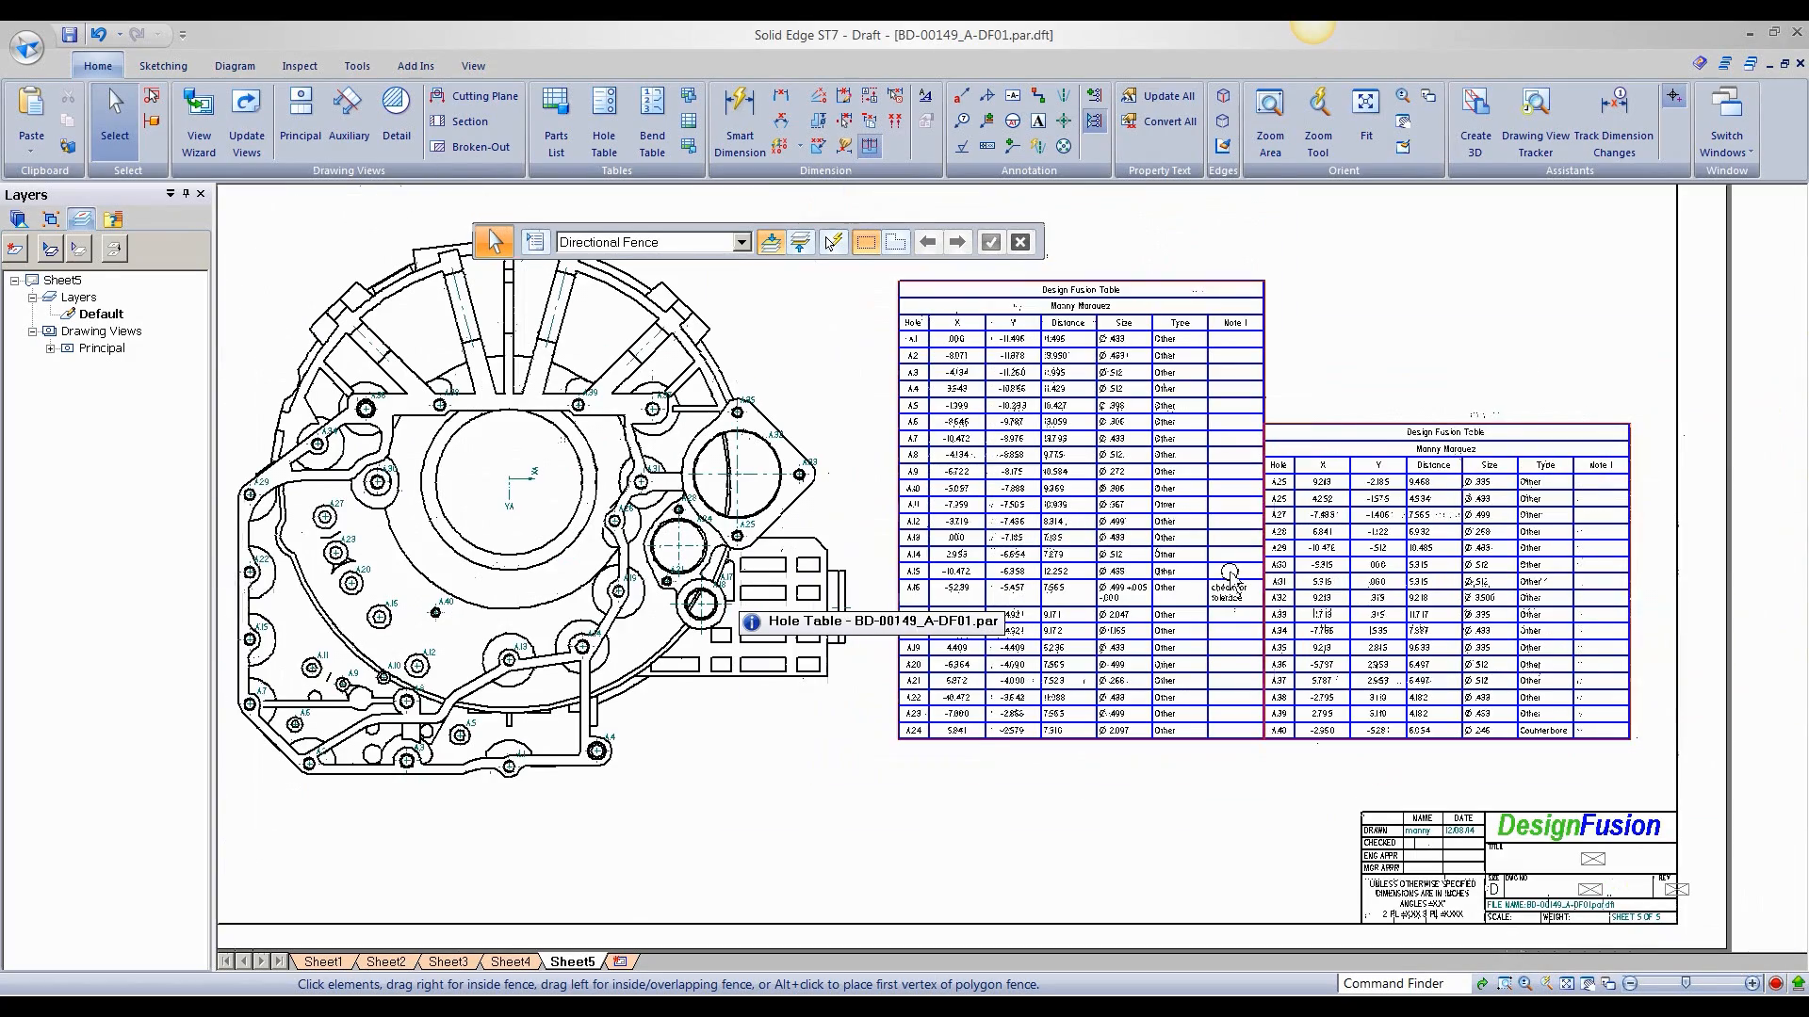
pyautogui.scroll(-2, 829, 400)
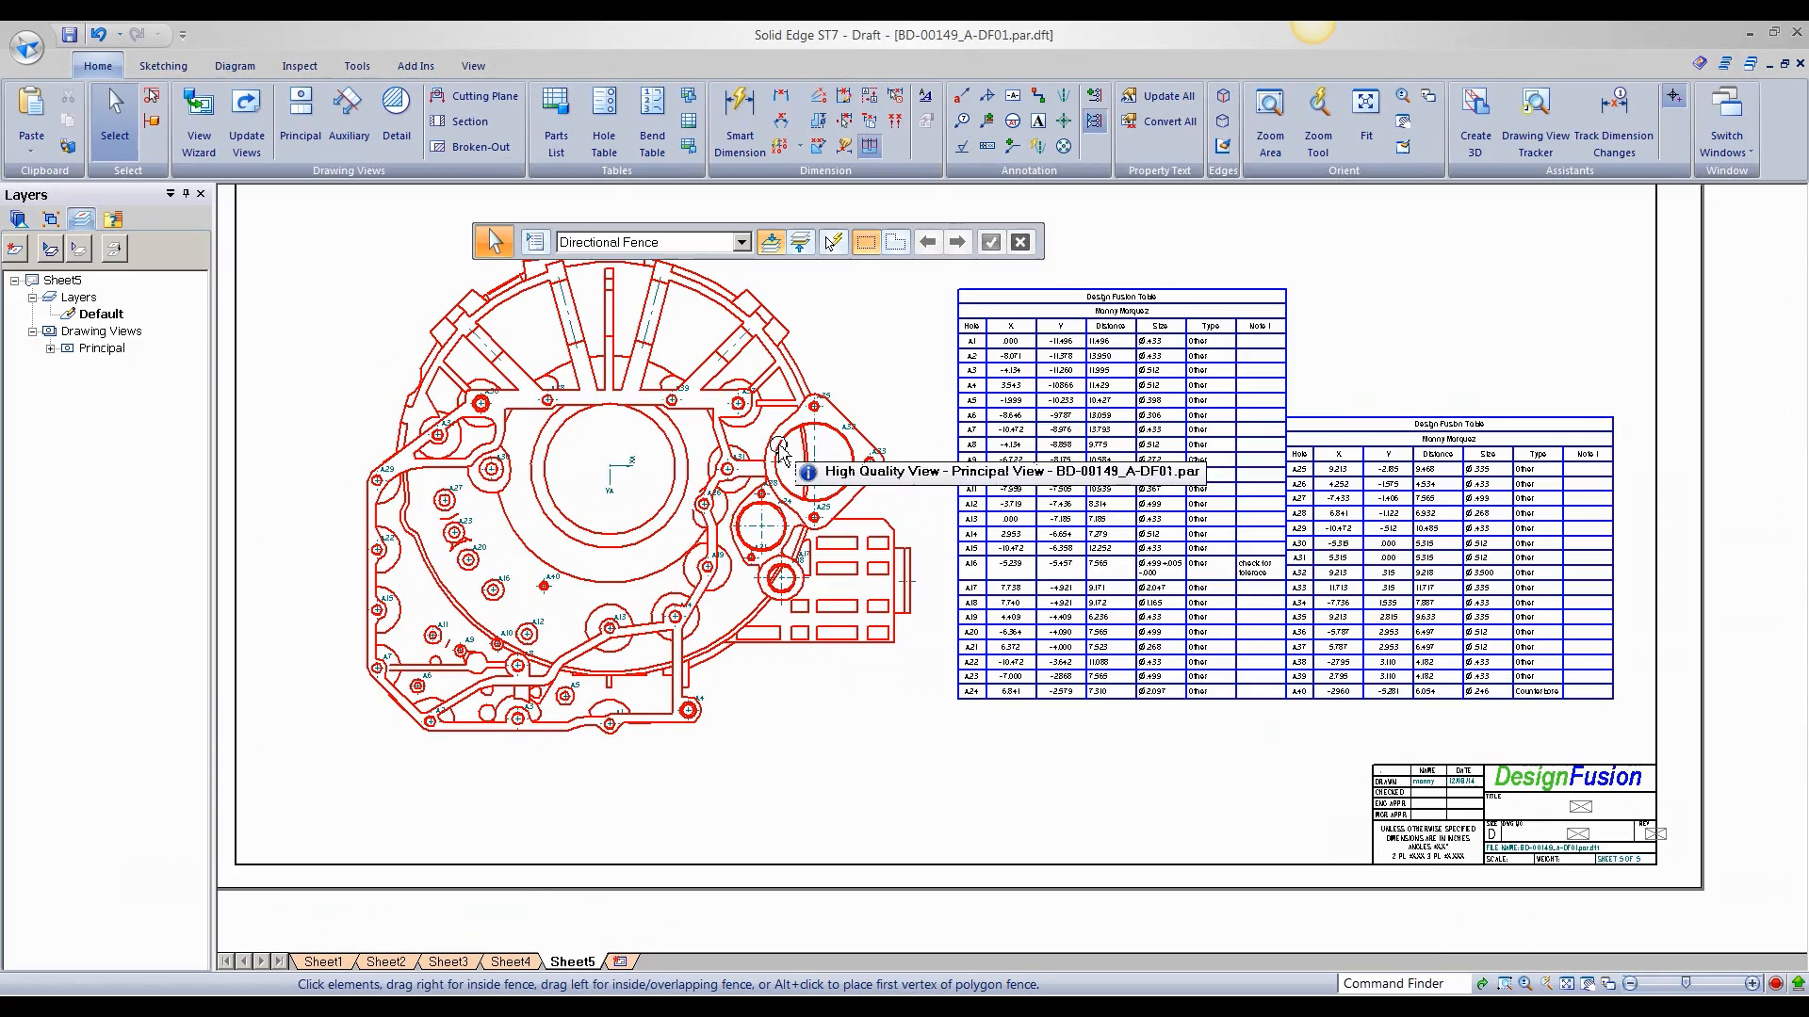
pyautogui.moveTo(586, 577); pyautogui.dragTo(603, 579, button='middle')
pyautogui.scroll(3, 602, 578)
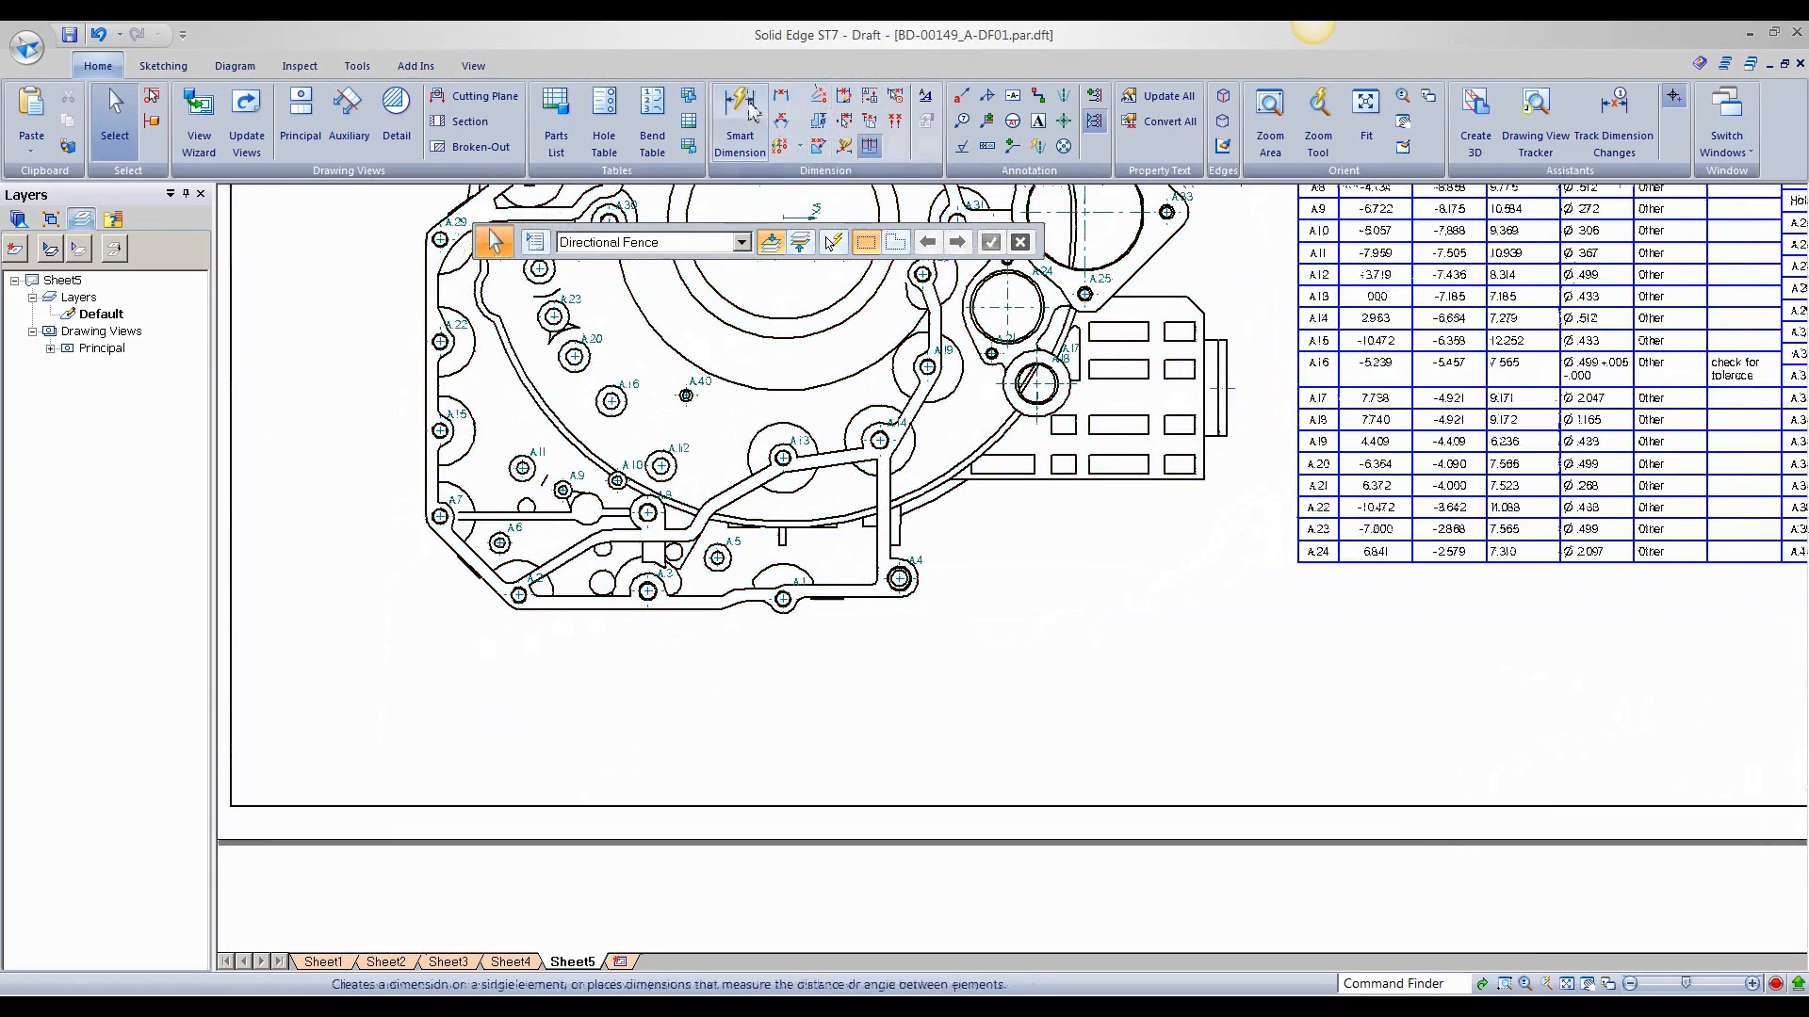
# - Dimension the two lower-left holes as Ø .11 and Ø .13, then select the Ø .11 dimension
pyautogui.click(738, 132)
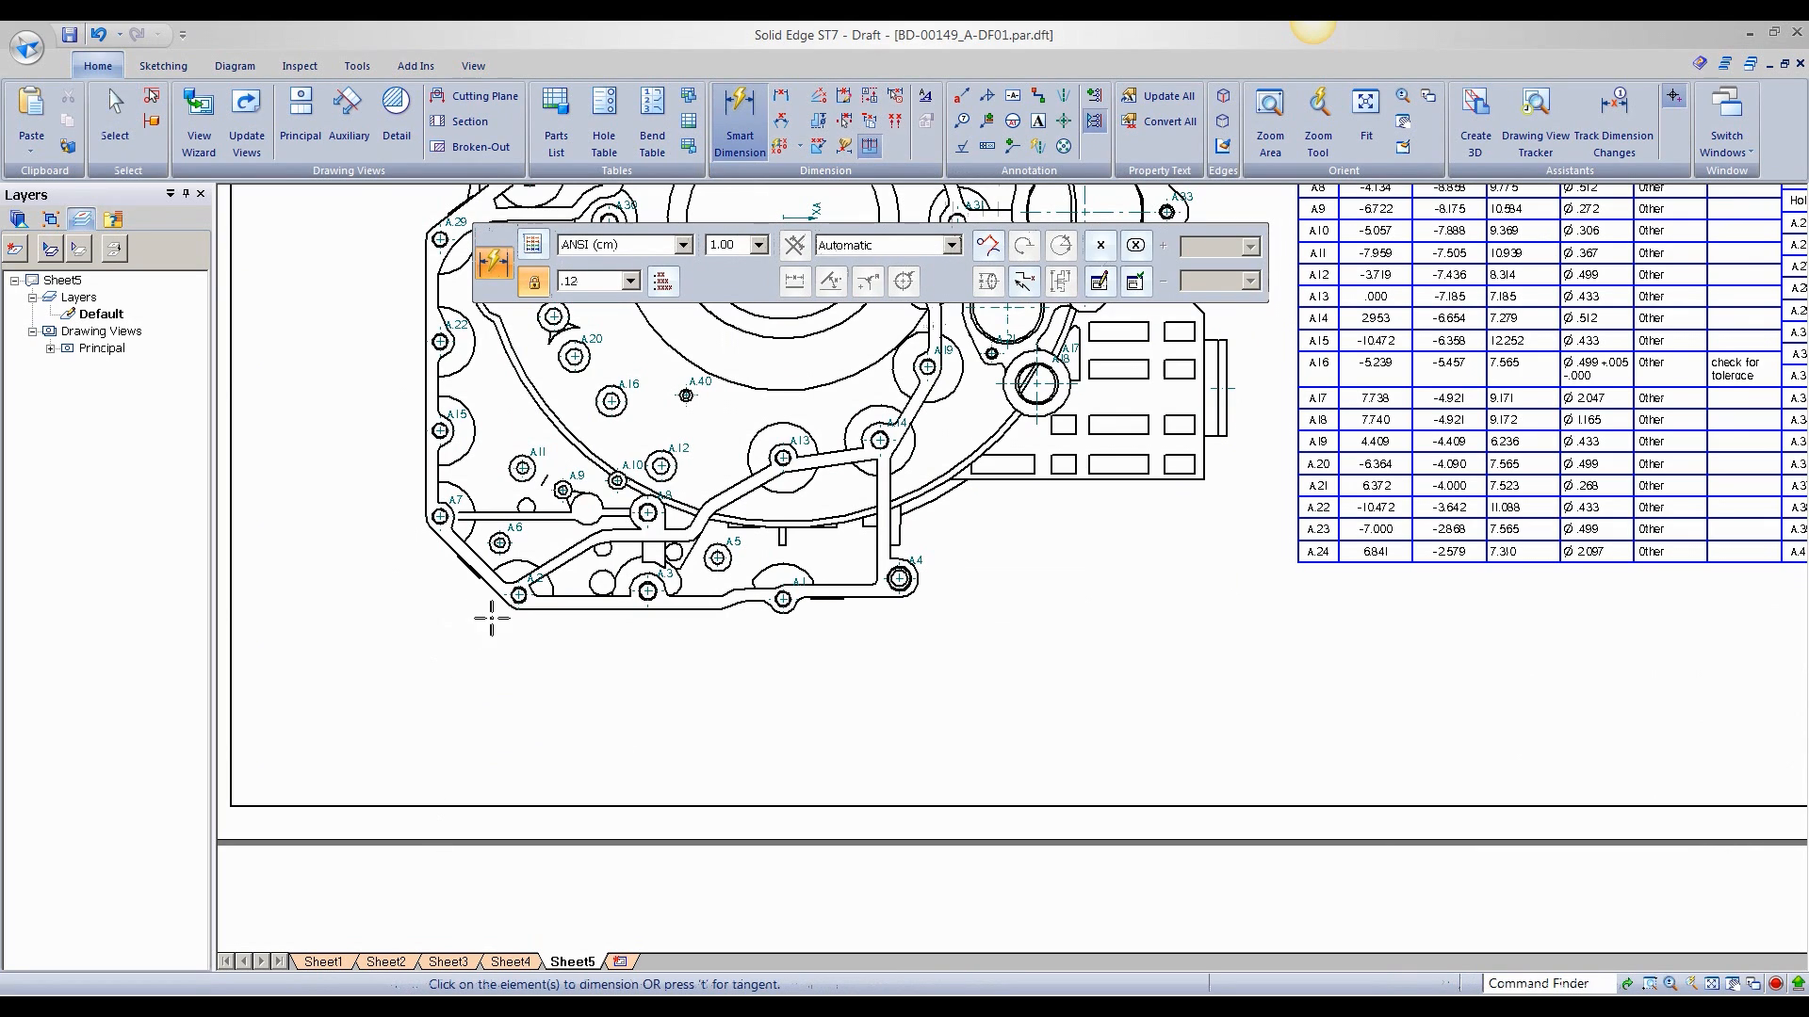
pyautogui.click(515, 601)
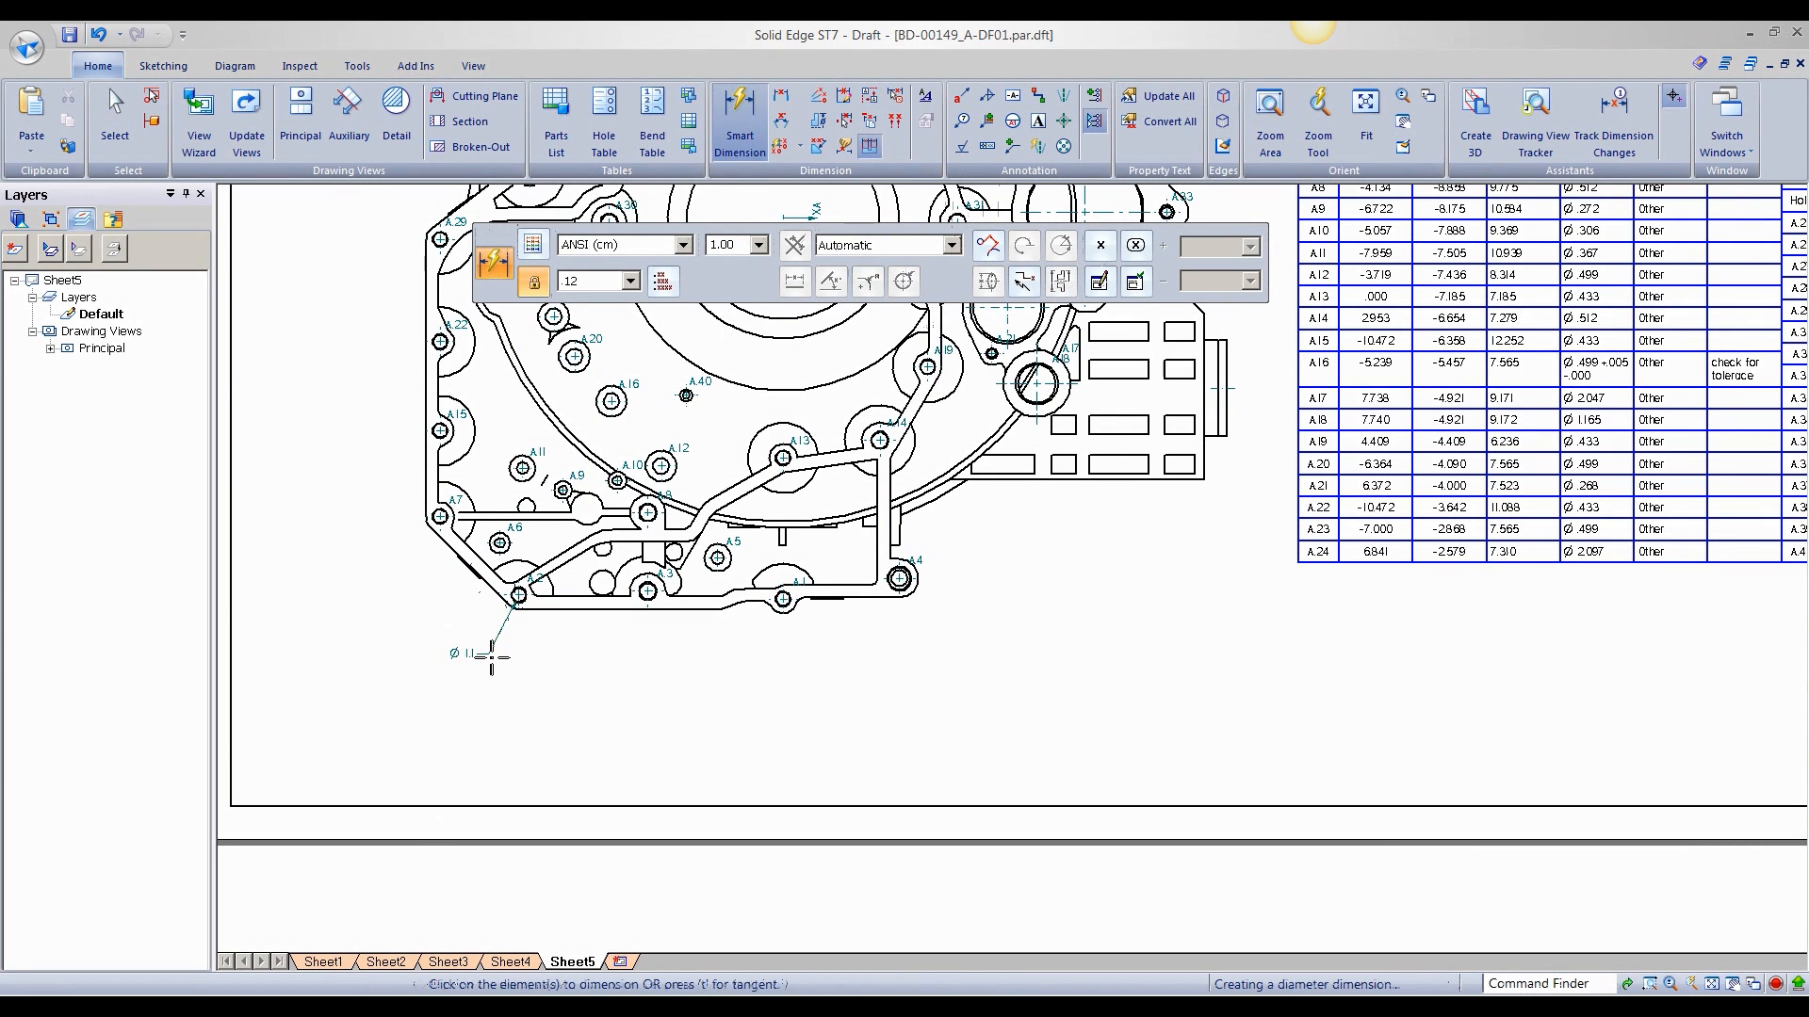
pyautogui.click(491, 656)
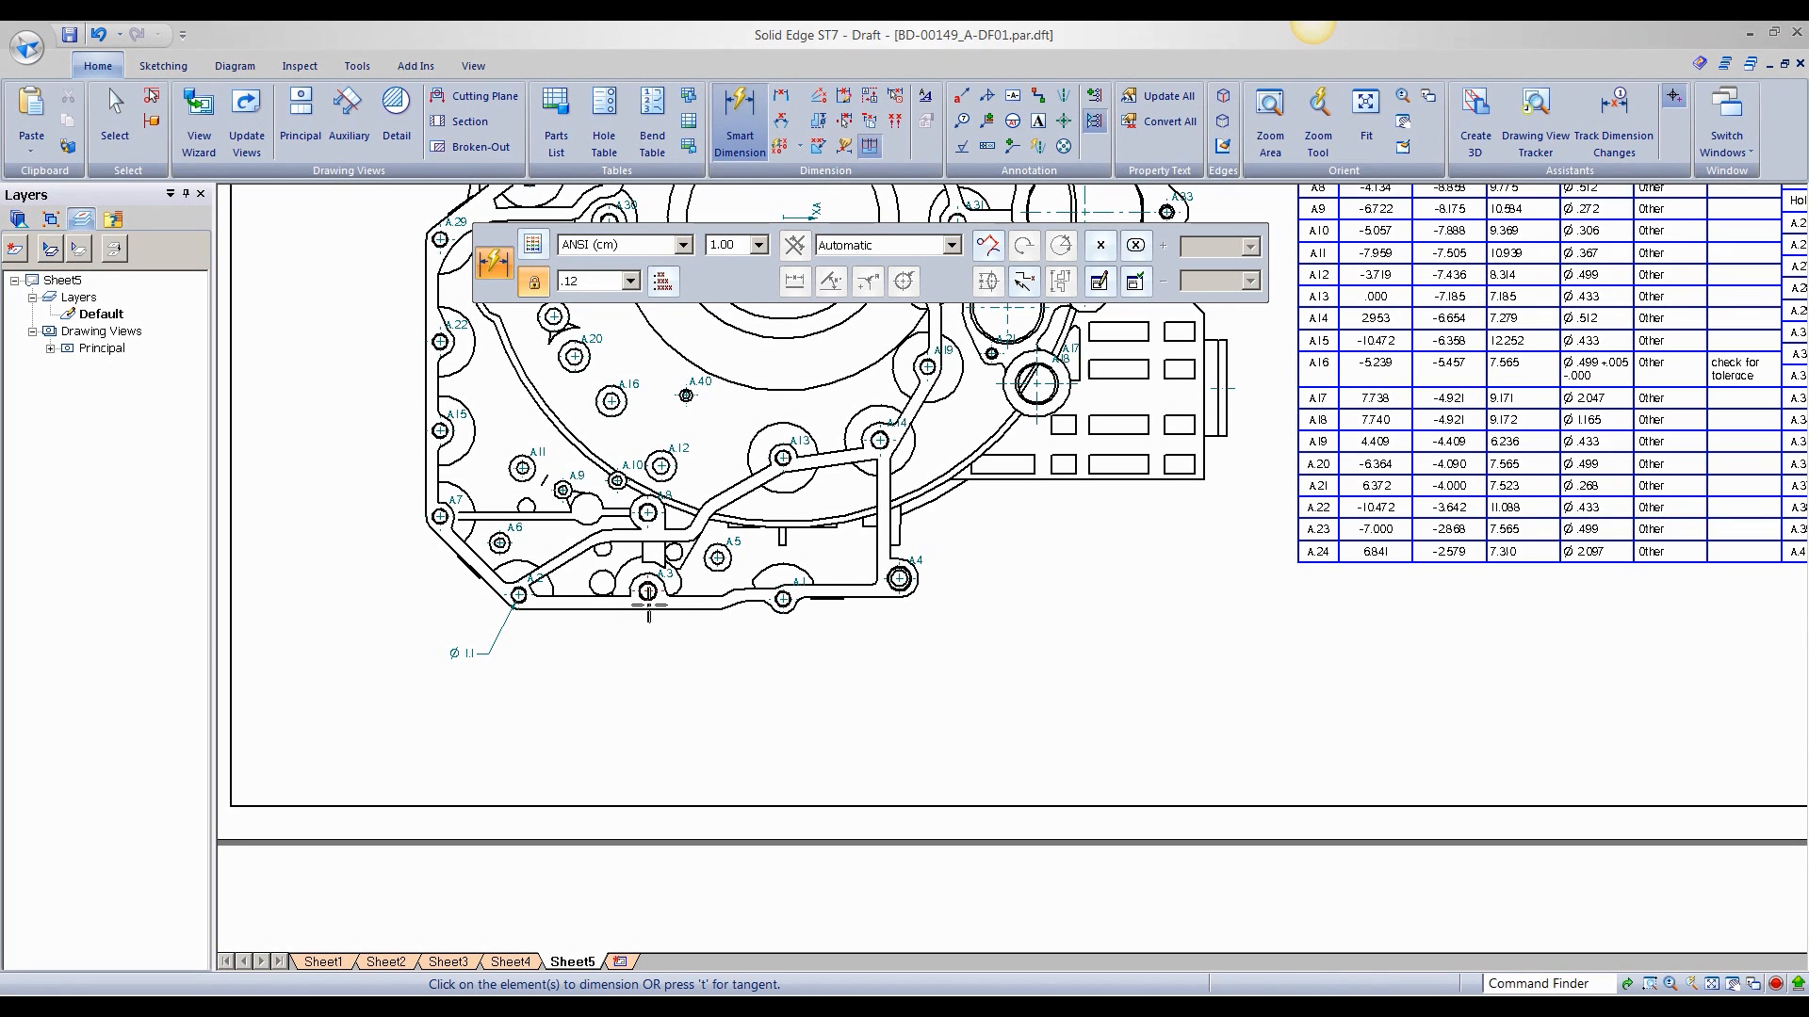
pyautogui.click(739, 115)
pyautogui.click(647, 591)
pyautogui.click(621, 677)
pyautogui.moveTo(548, 699); pyautogui.dragTo(508, 667, button='right')
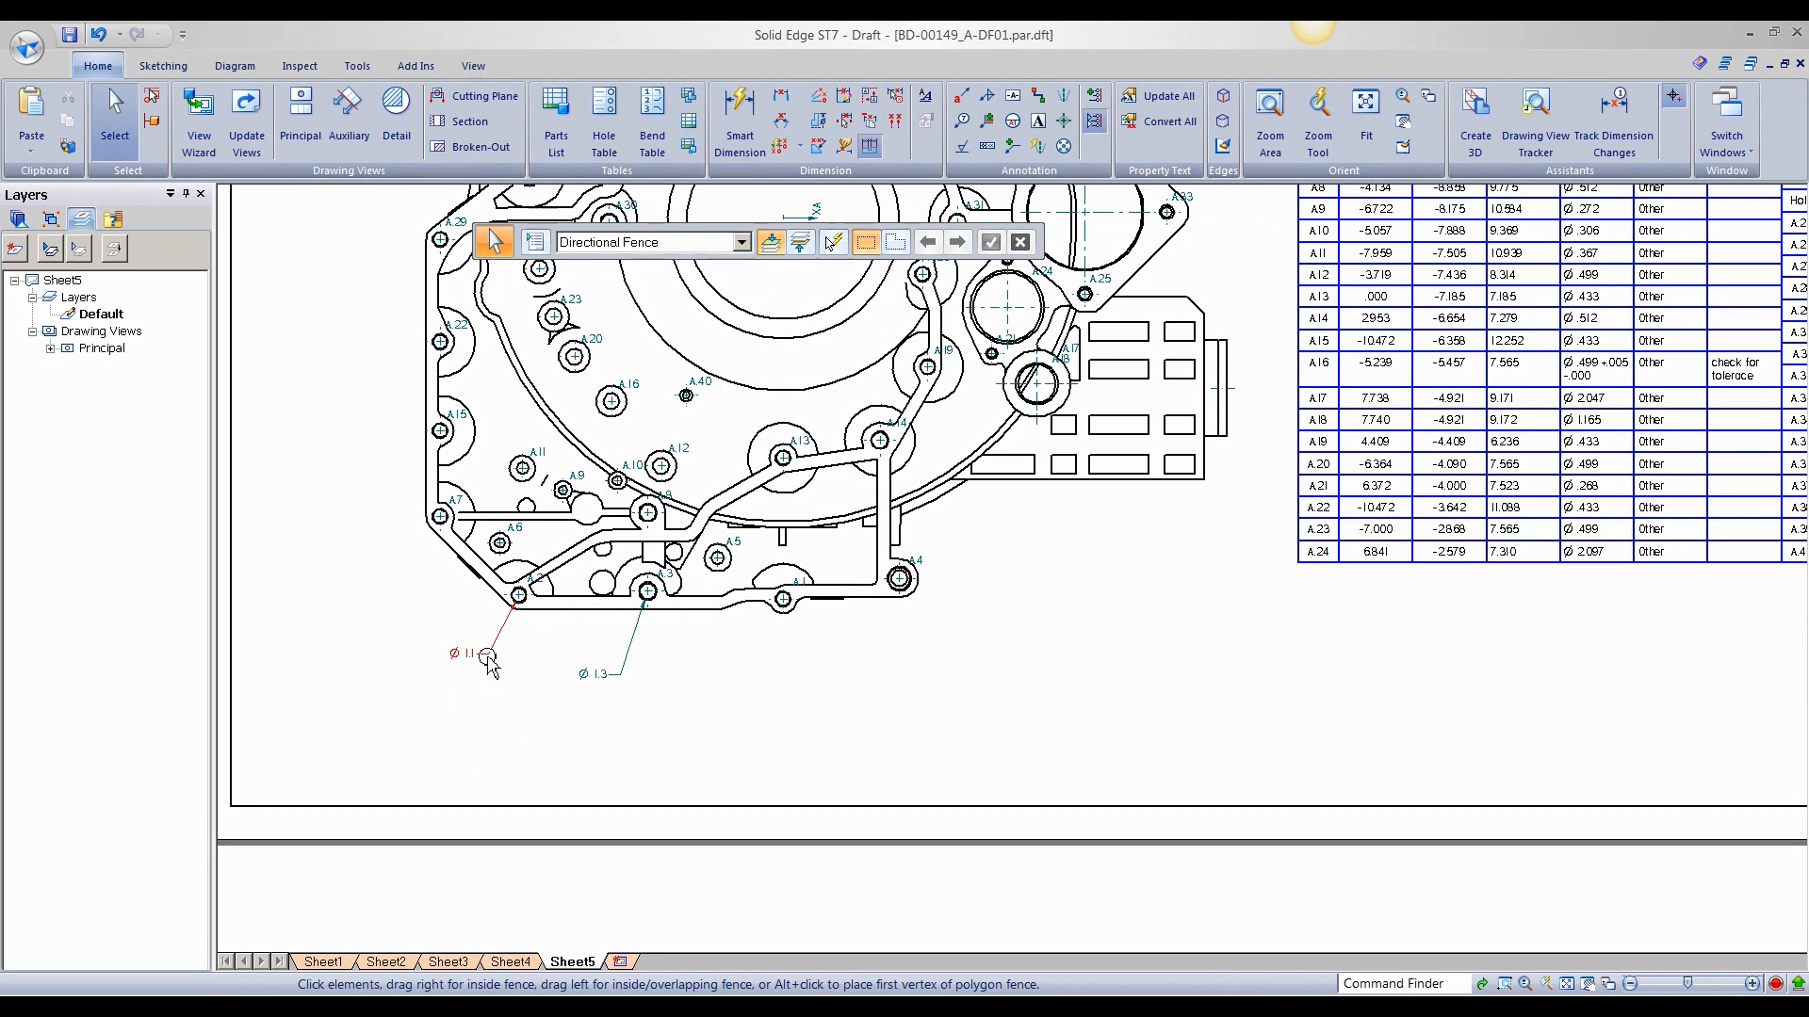
pyautogui.click(486, 660)
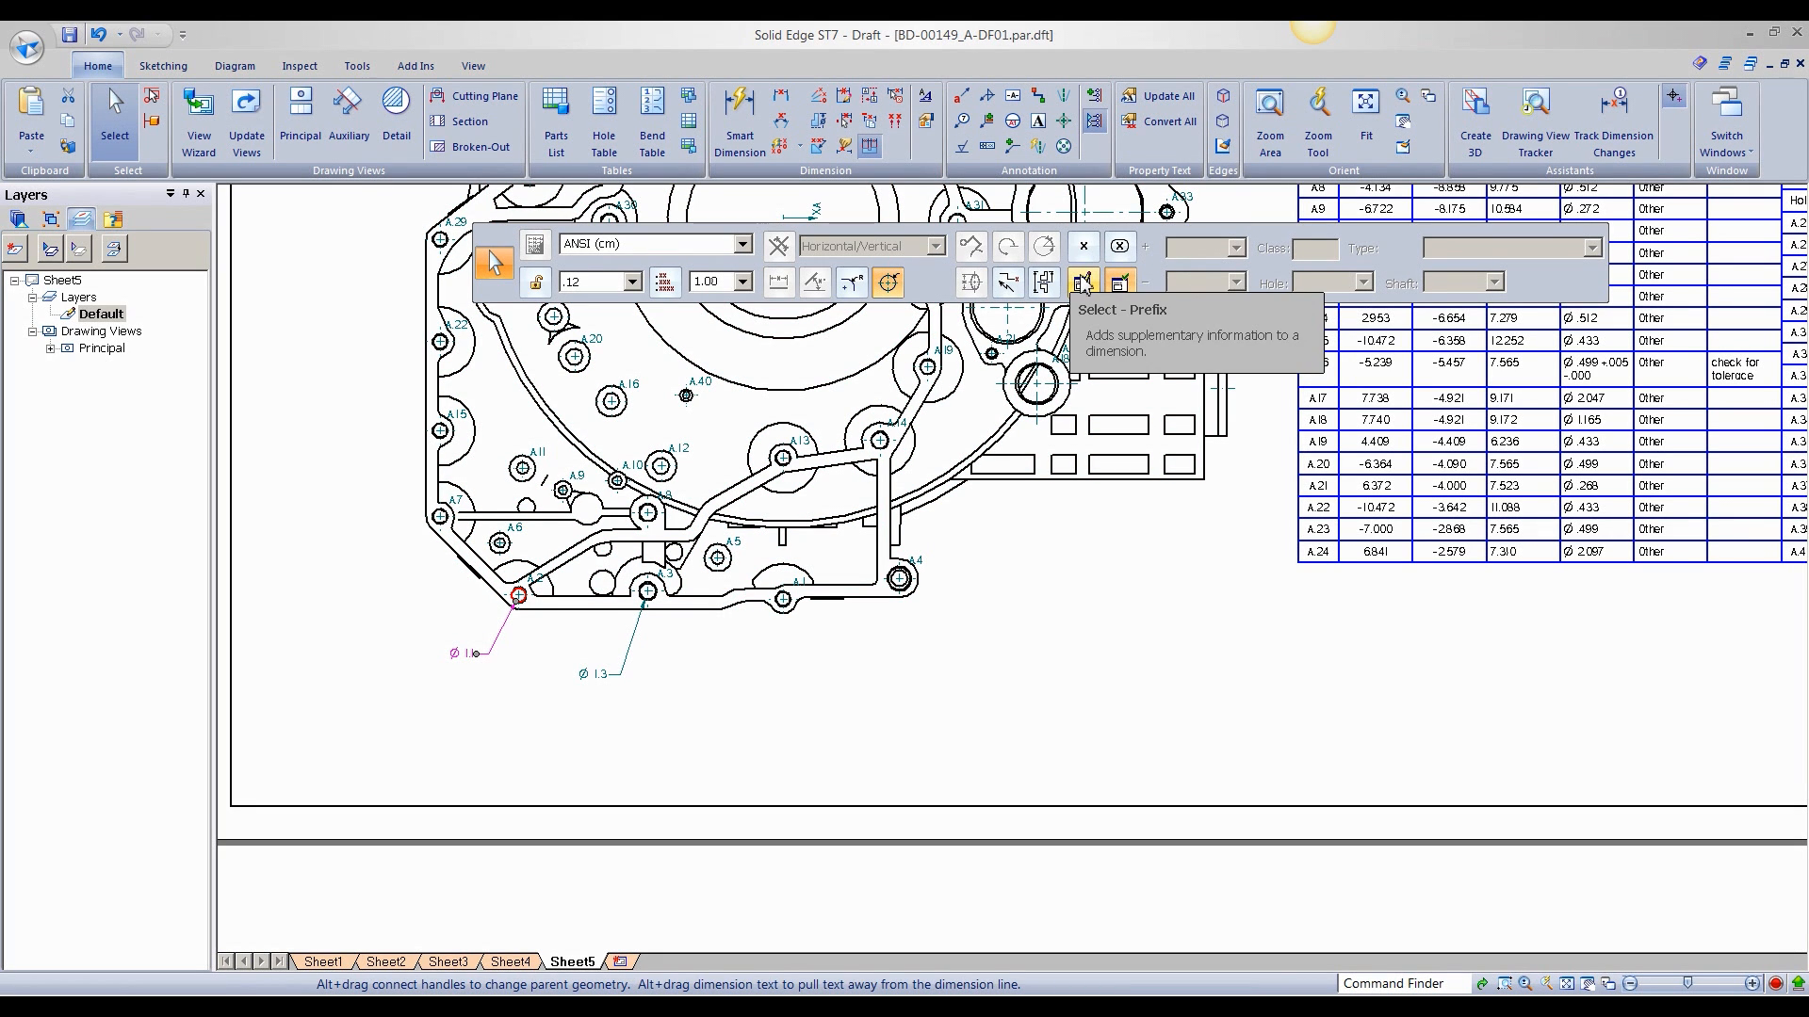
# - Add 'Ref. location' as superfix text on the Ø .11 diameter dimension
pyautogui.click(1084, 287)
pyautogui.moveTo(375, 36)
pyautogui.mouseDown()
pyautogui.moveTo(565, 134)
pyautogui.moveTo(603, 331)
pyautogui.mouseUp()
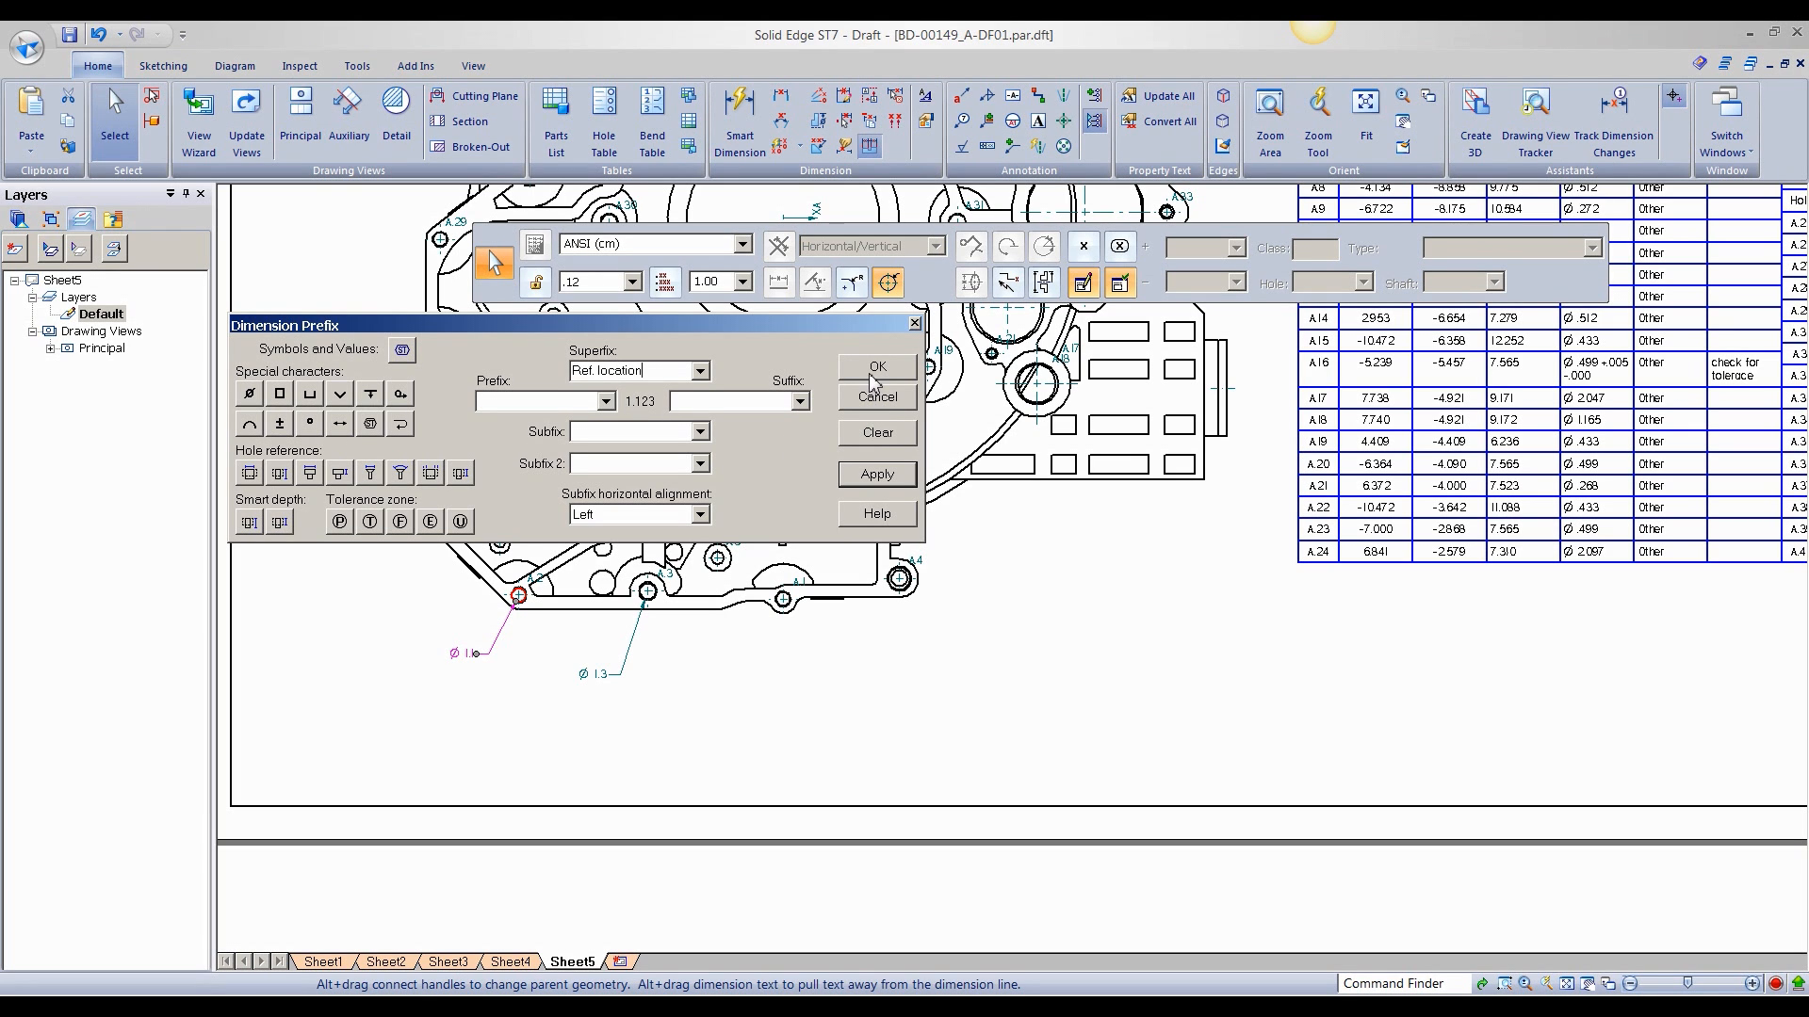
pyautogui.click(876, 474)
pyautogui.click(877, 367)
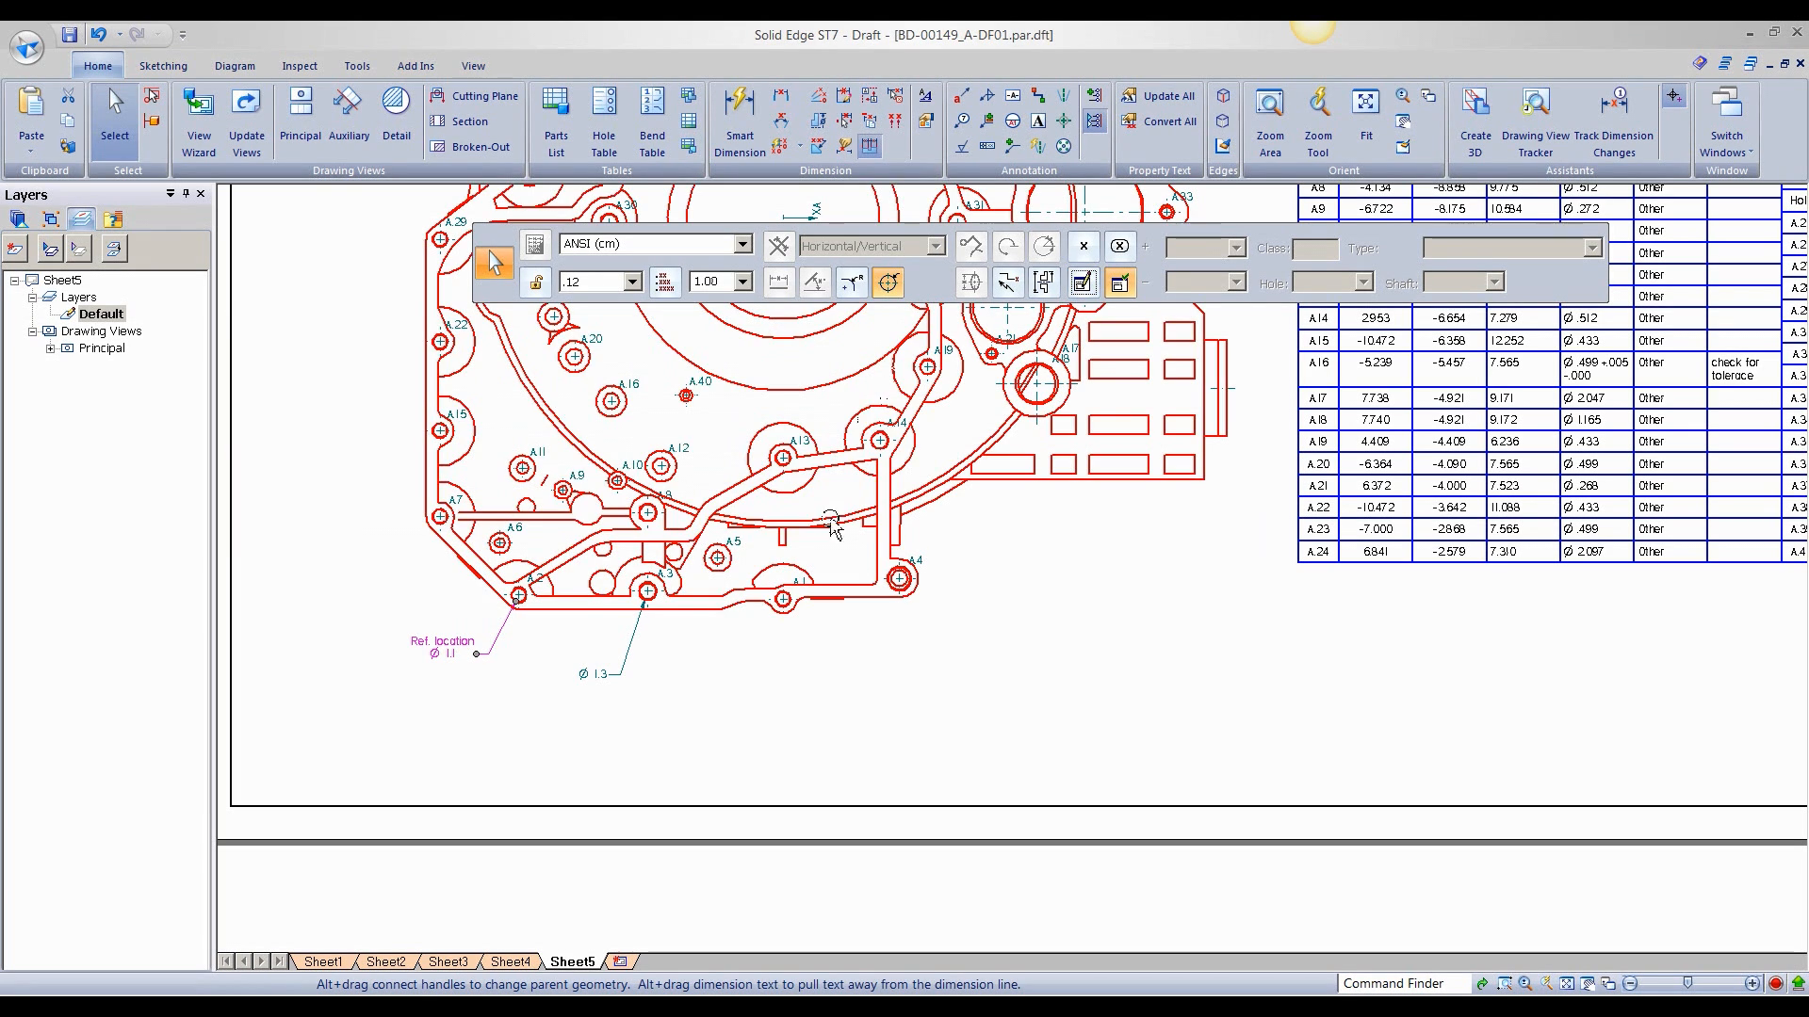
pyautogui.press('Escape')
pyautogui.scroll(-1, 725, 667)
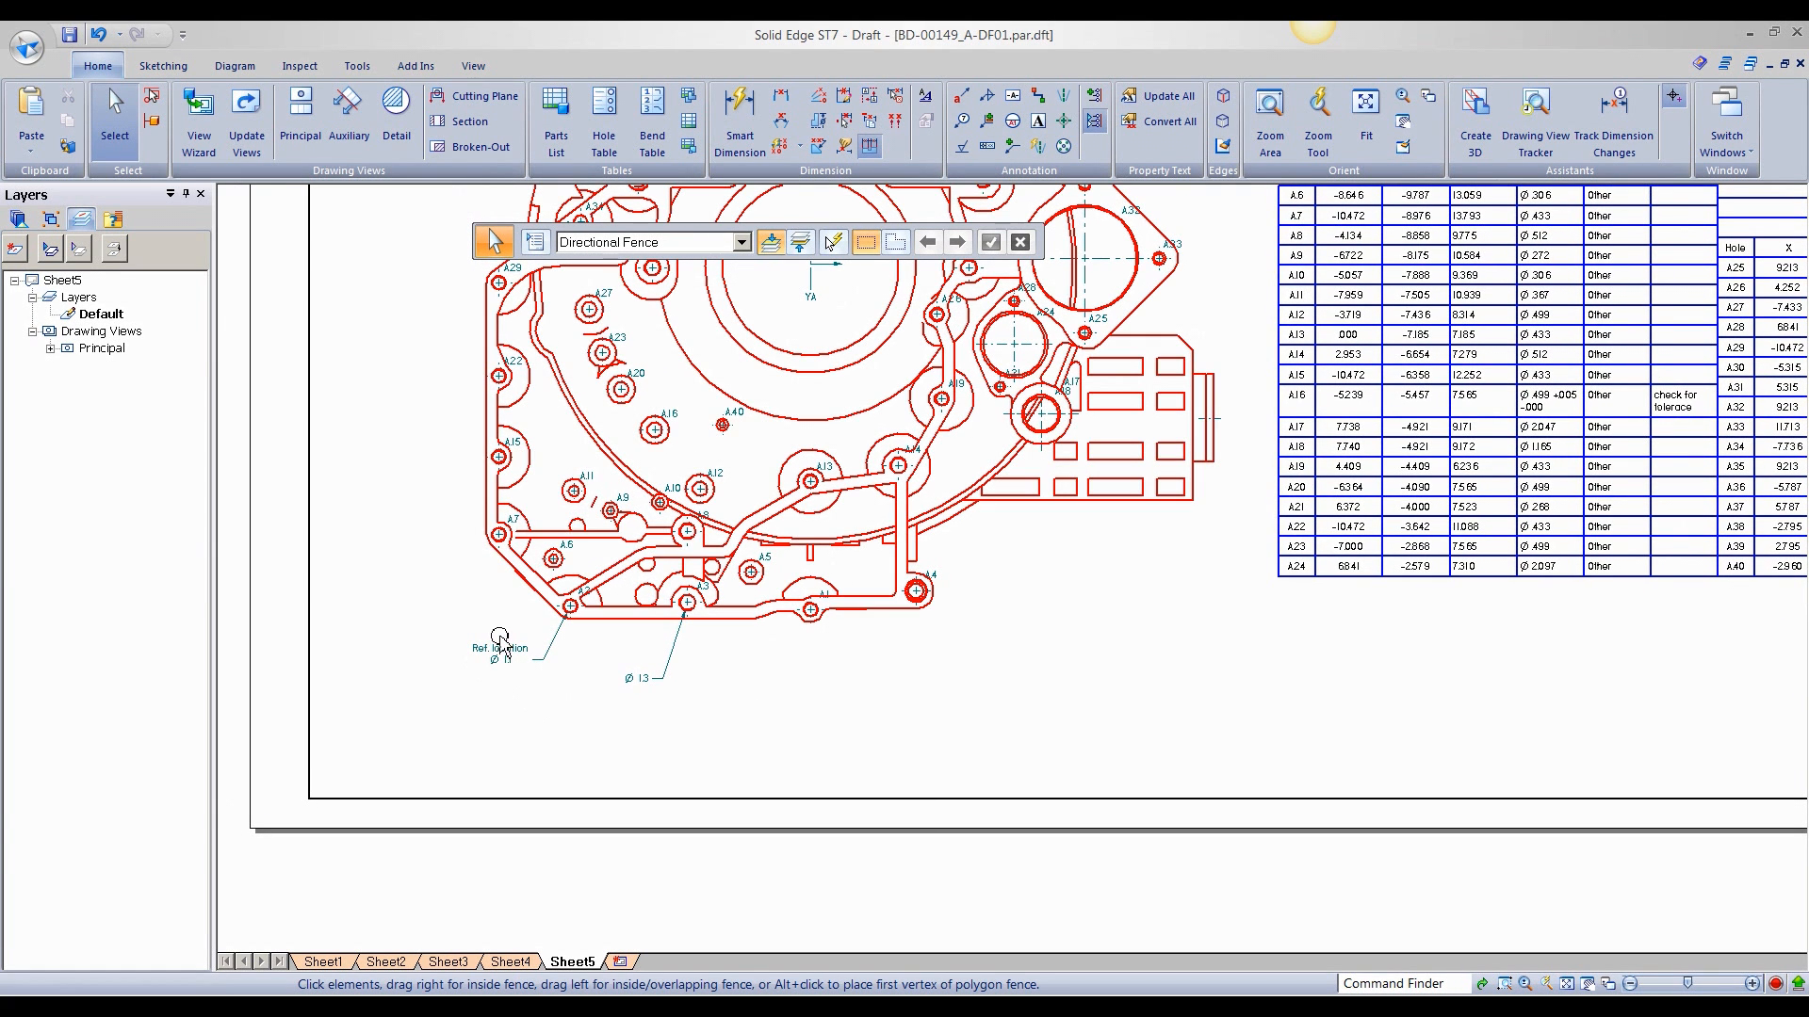
# - Copy the Ref. location attributes from the Ø .11 dimension onto the Ø .13 dimension
pyautogui.click(871, 128)
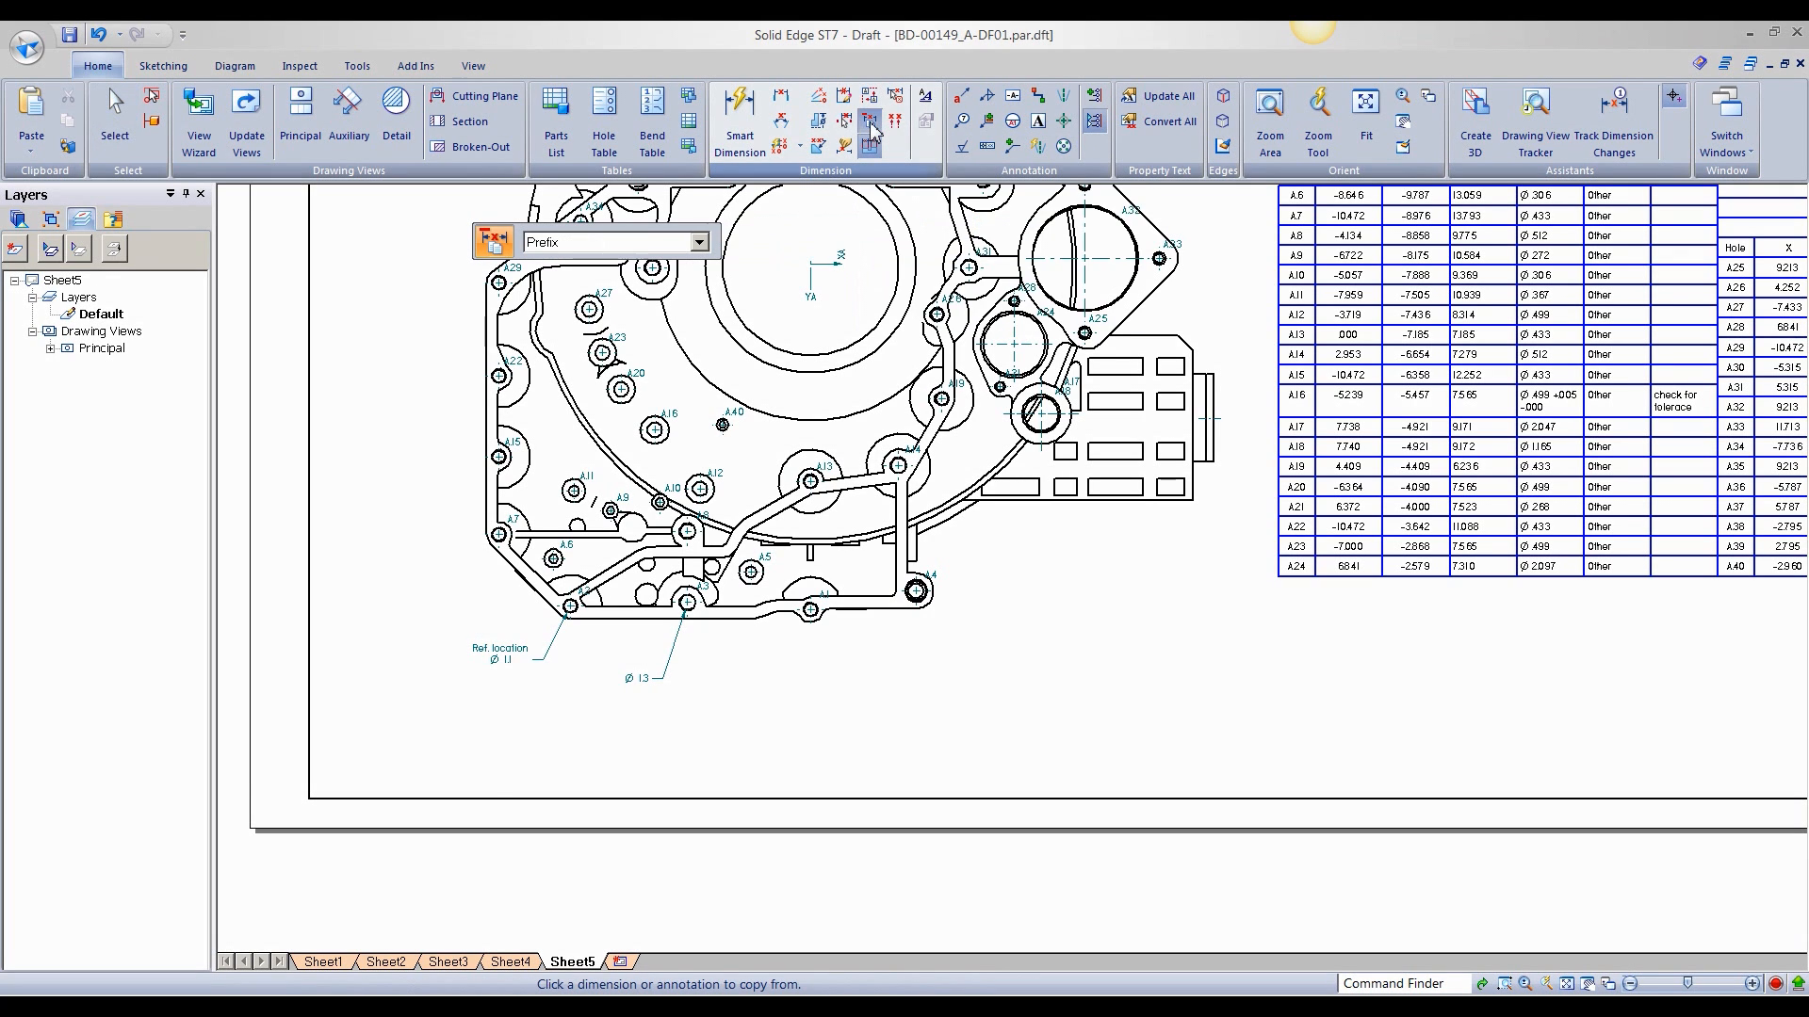
pyautogui.click(488, 659)
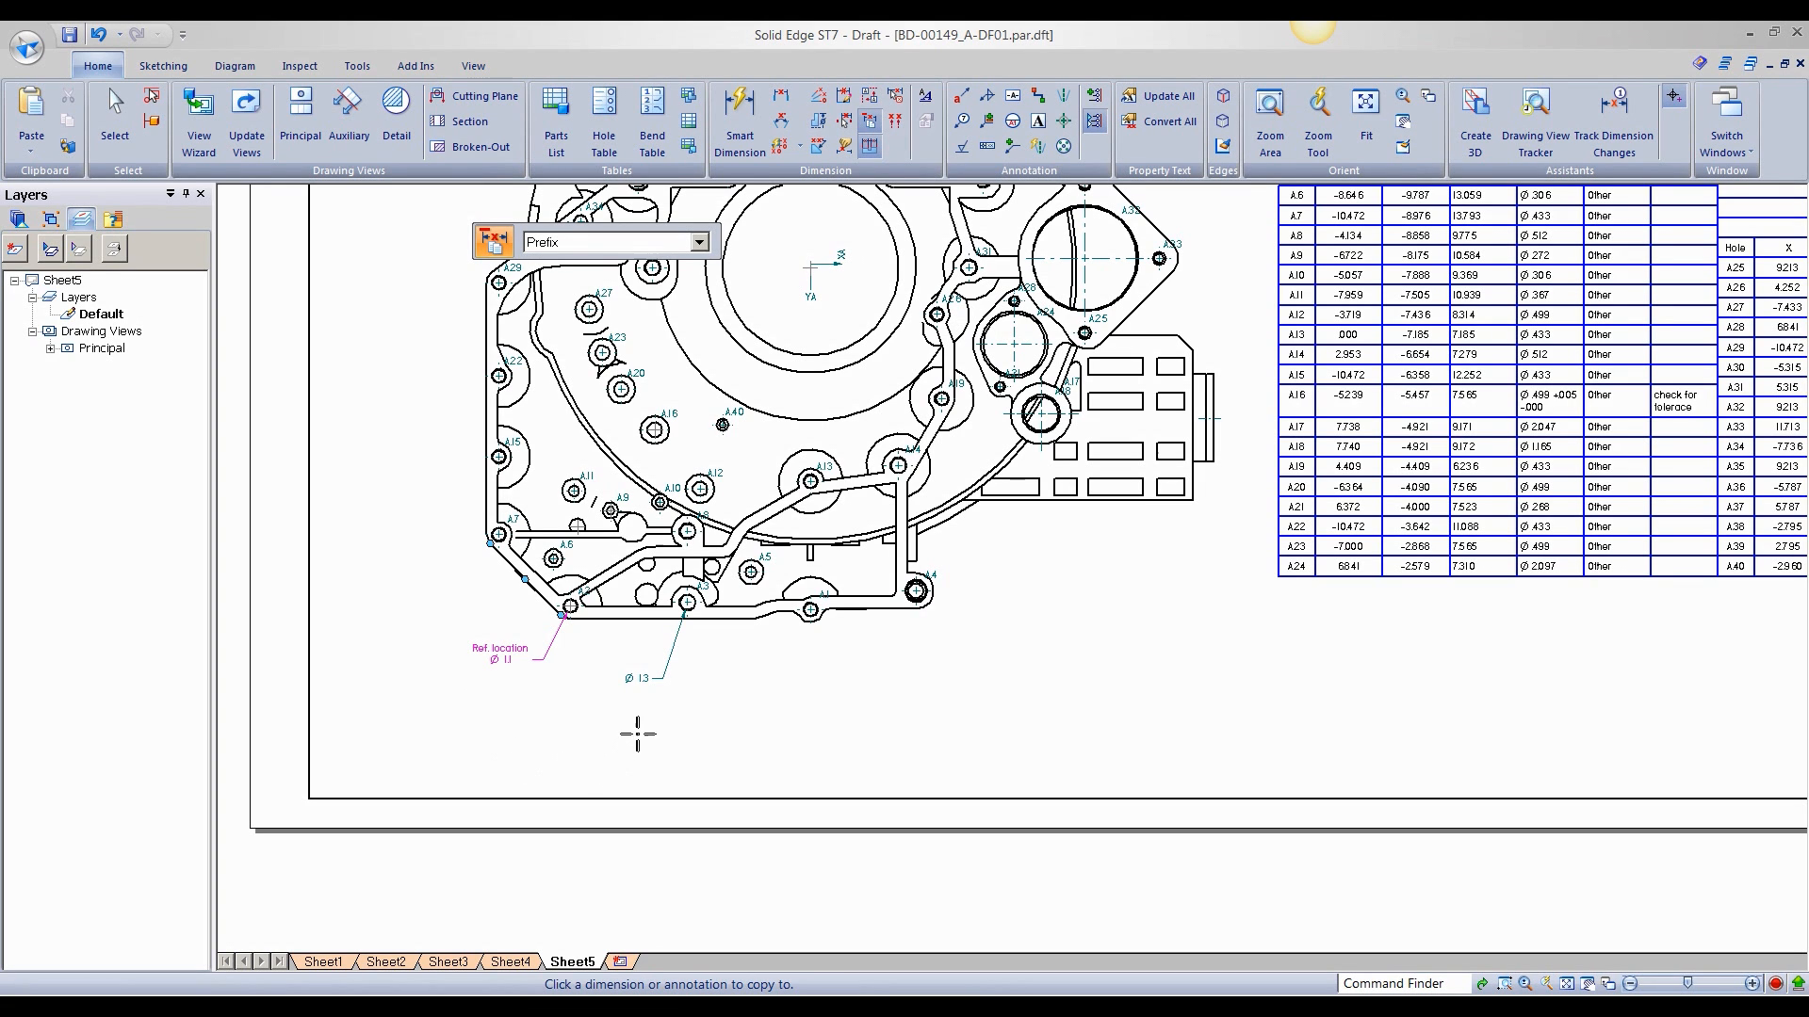
pyautogui.click(645, 684)
pyautogui.scroll(-1, 747, 682)
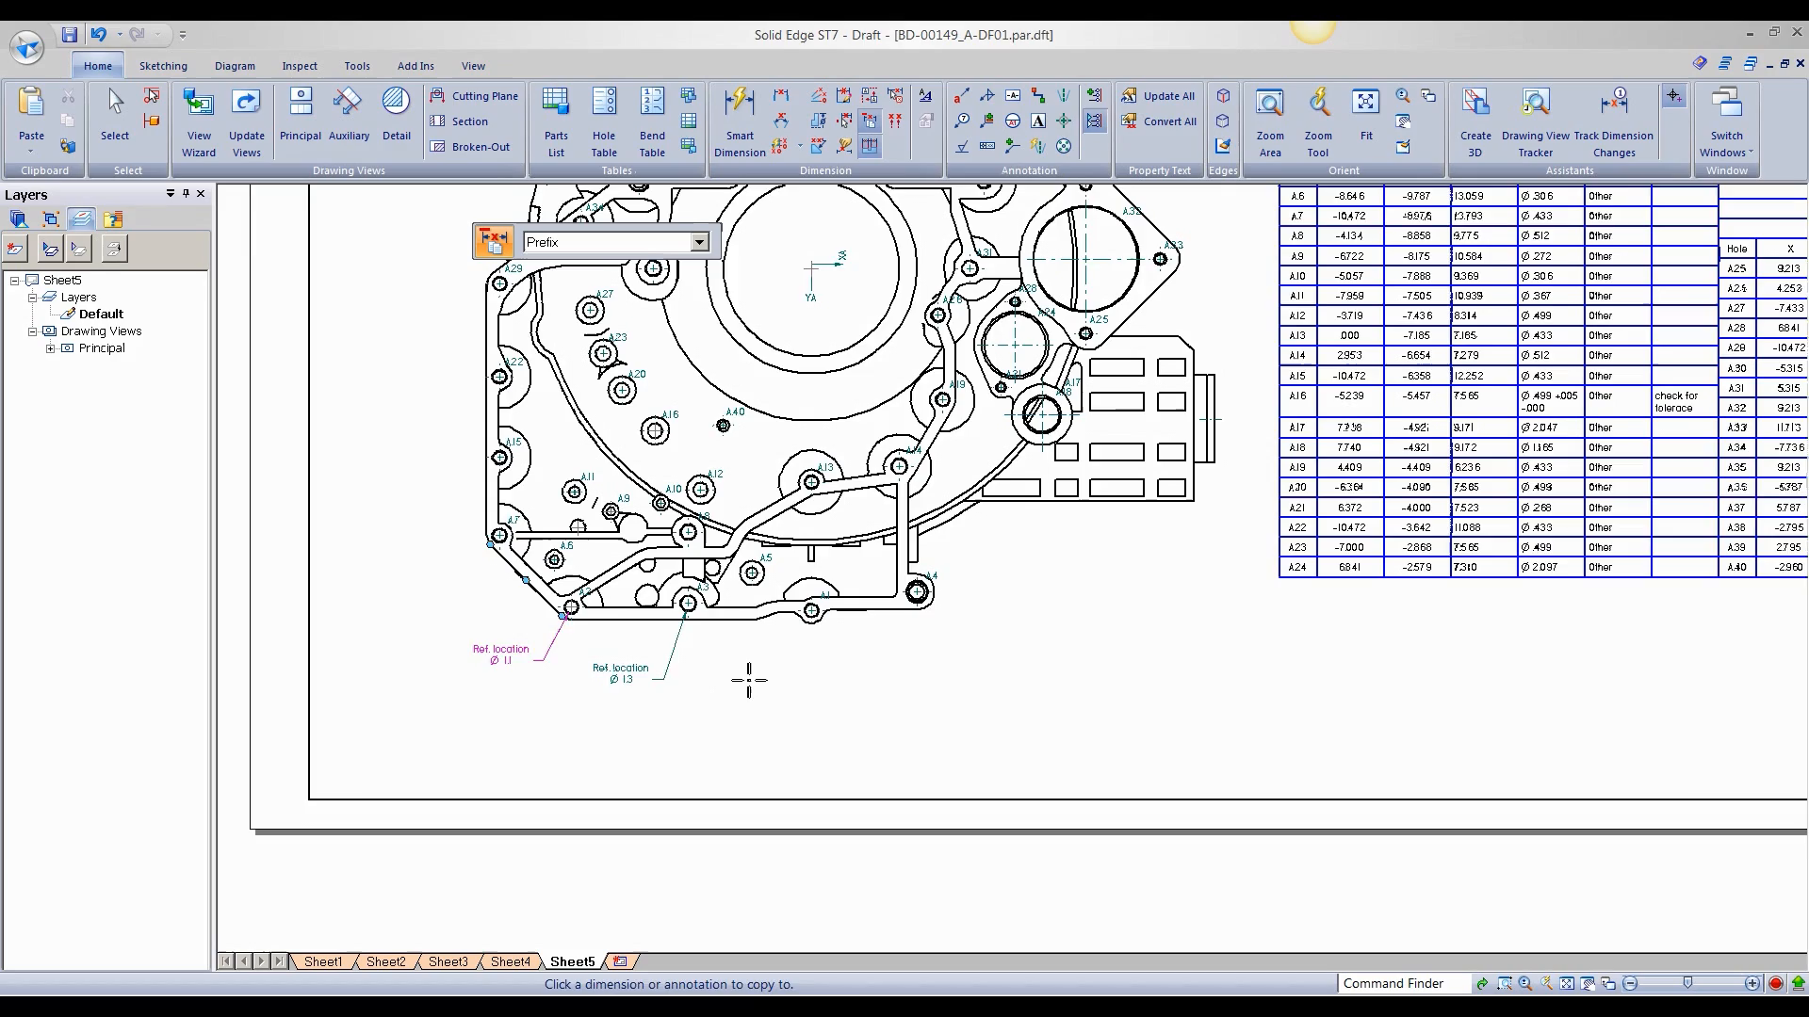
pyautogui.scroll(1, 472, 541)
pyautogui.rightClick(463, 525)
pyautogui.click(426, 487)
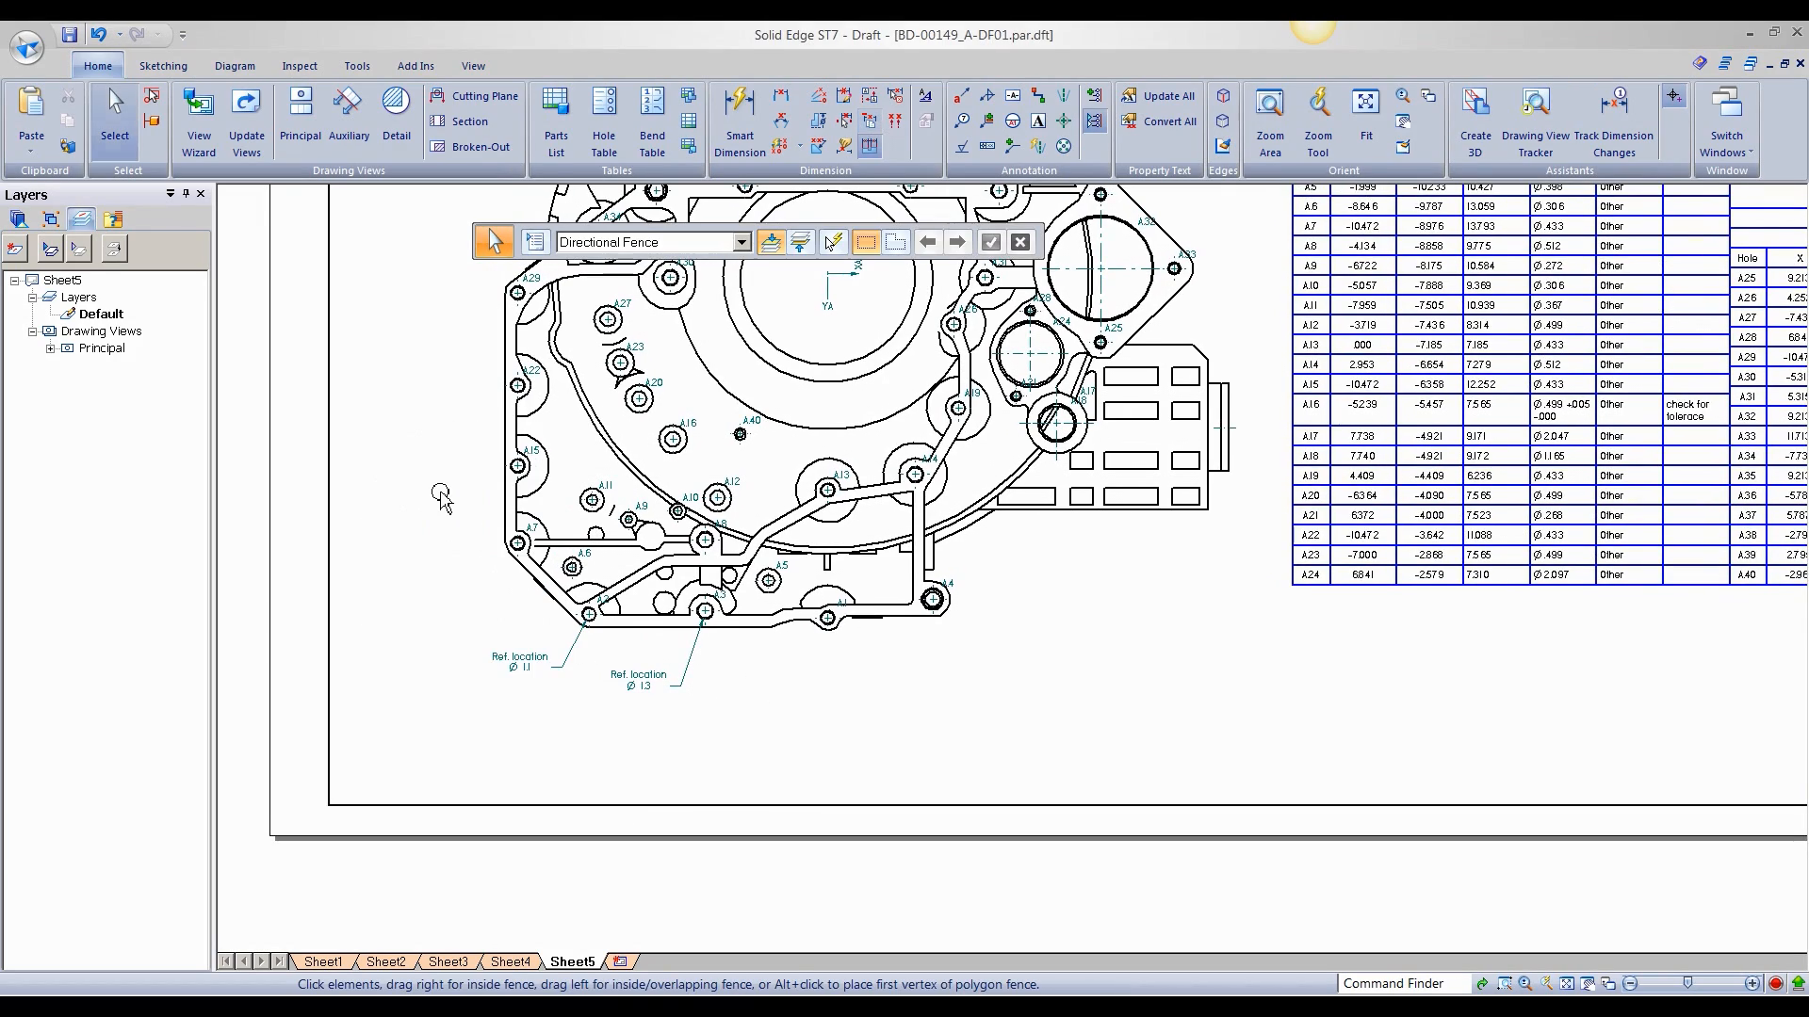
pyautogui.scroll(1, 440, 499)
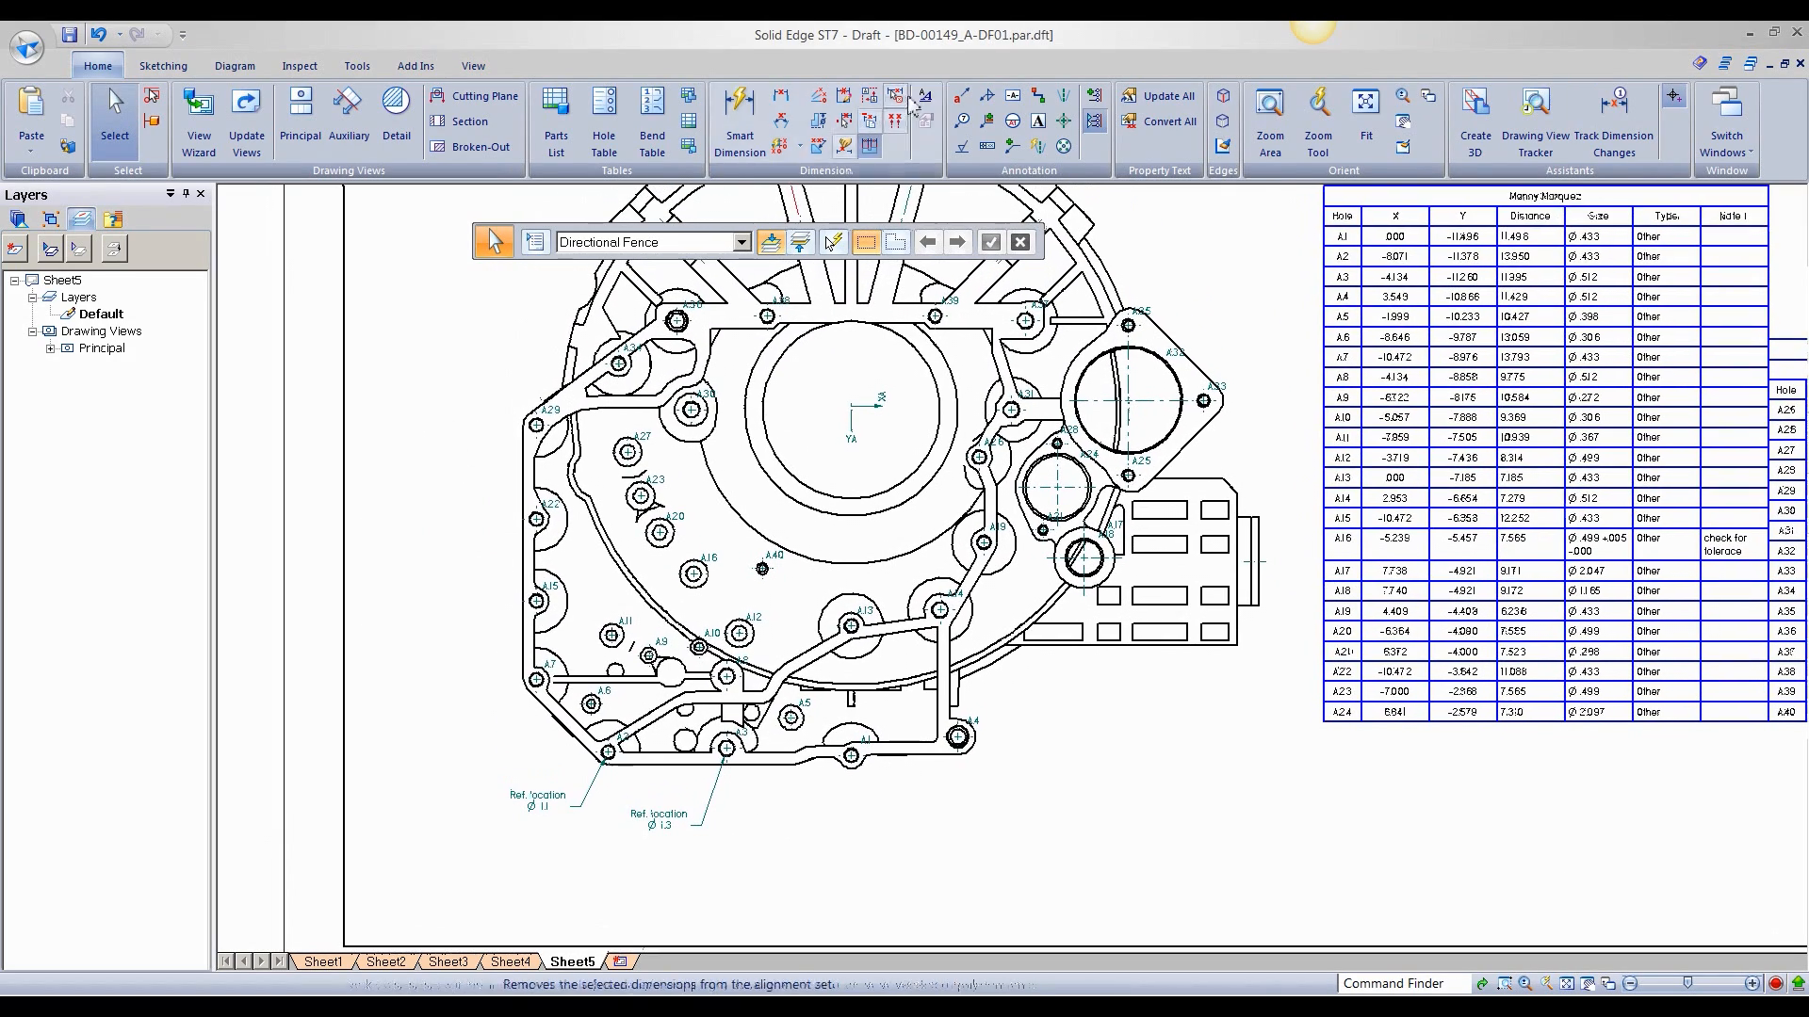
# - Place 'Hole A' leader callouts on left-edge holes A22, A15, A29 and A7
pyautogui.click(963, 98)
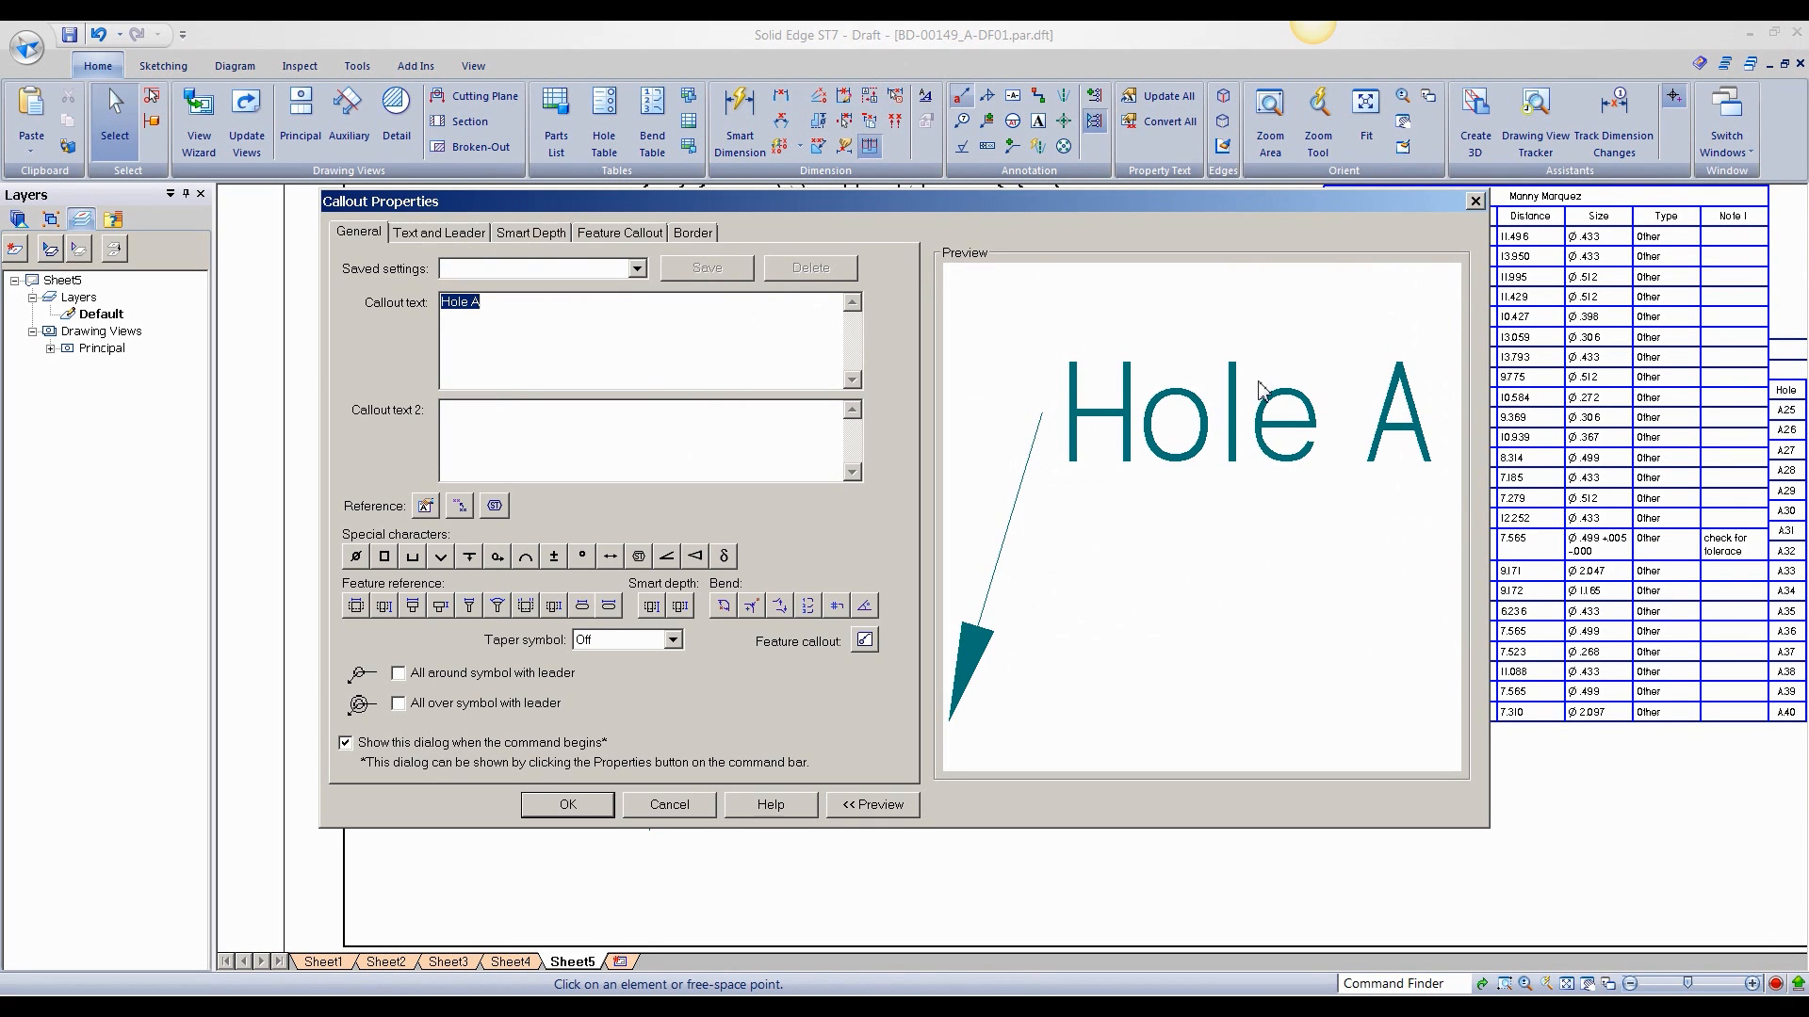
pyautogui.click(567, 803)
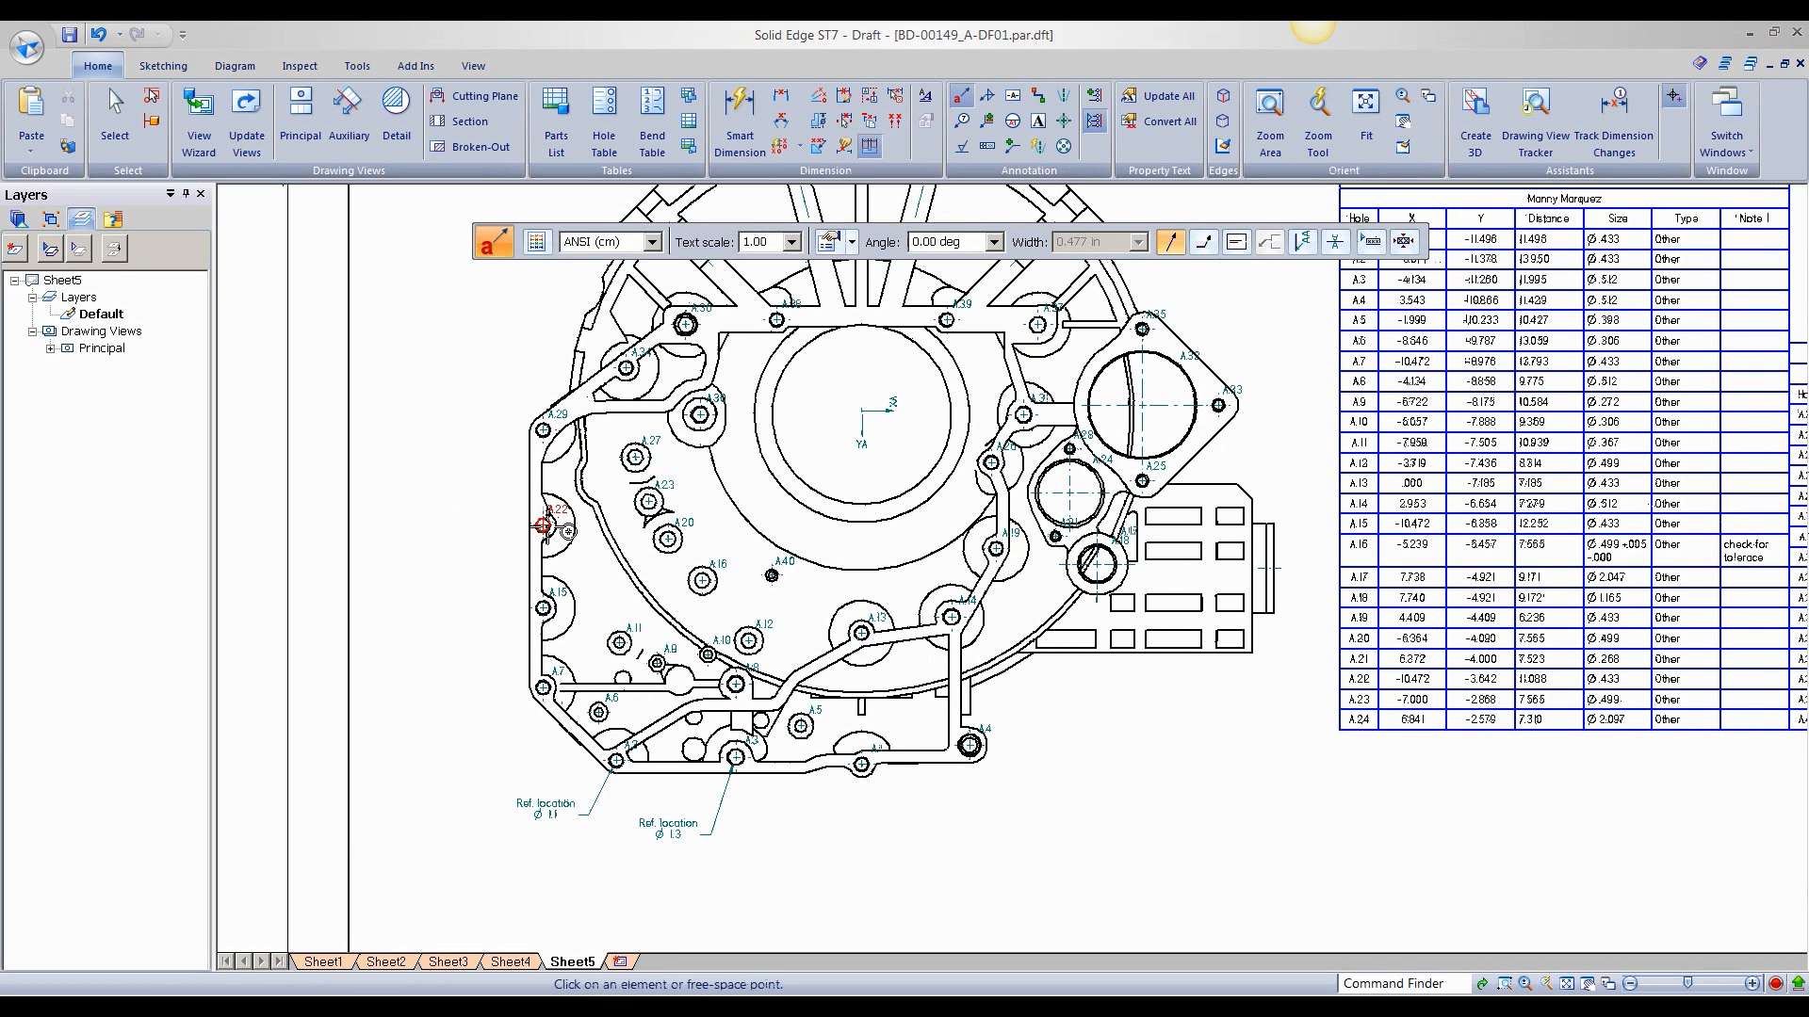
pyautogui.click(543, 524)
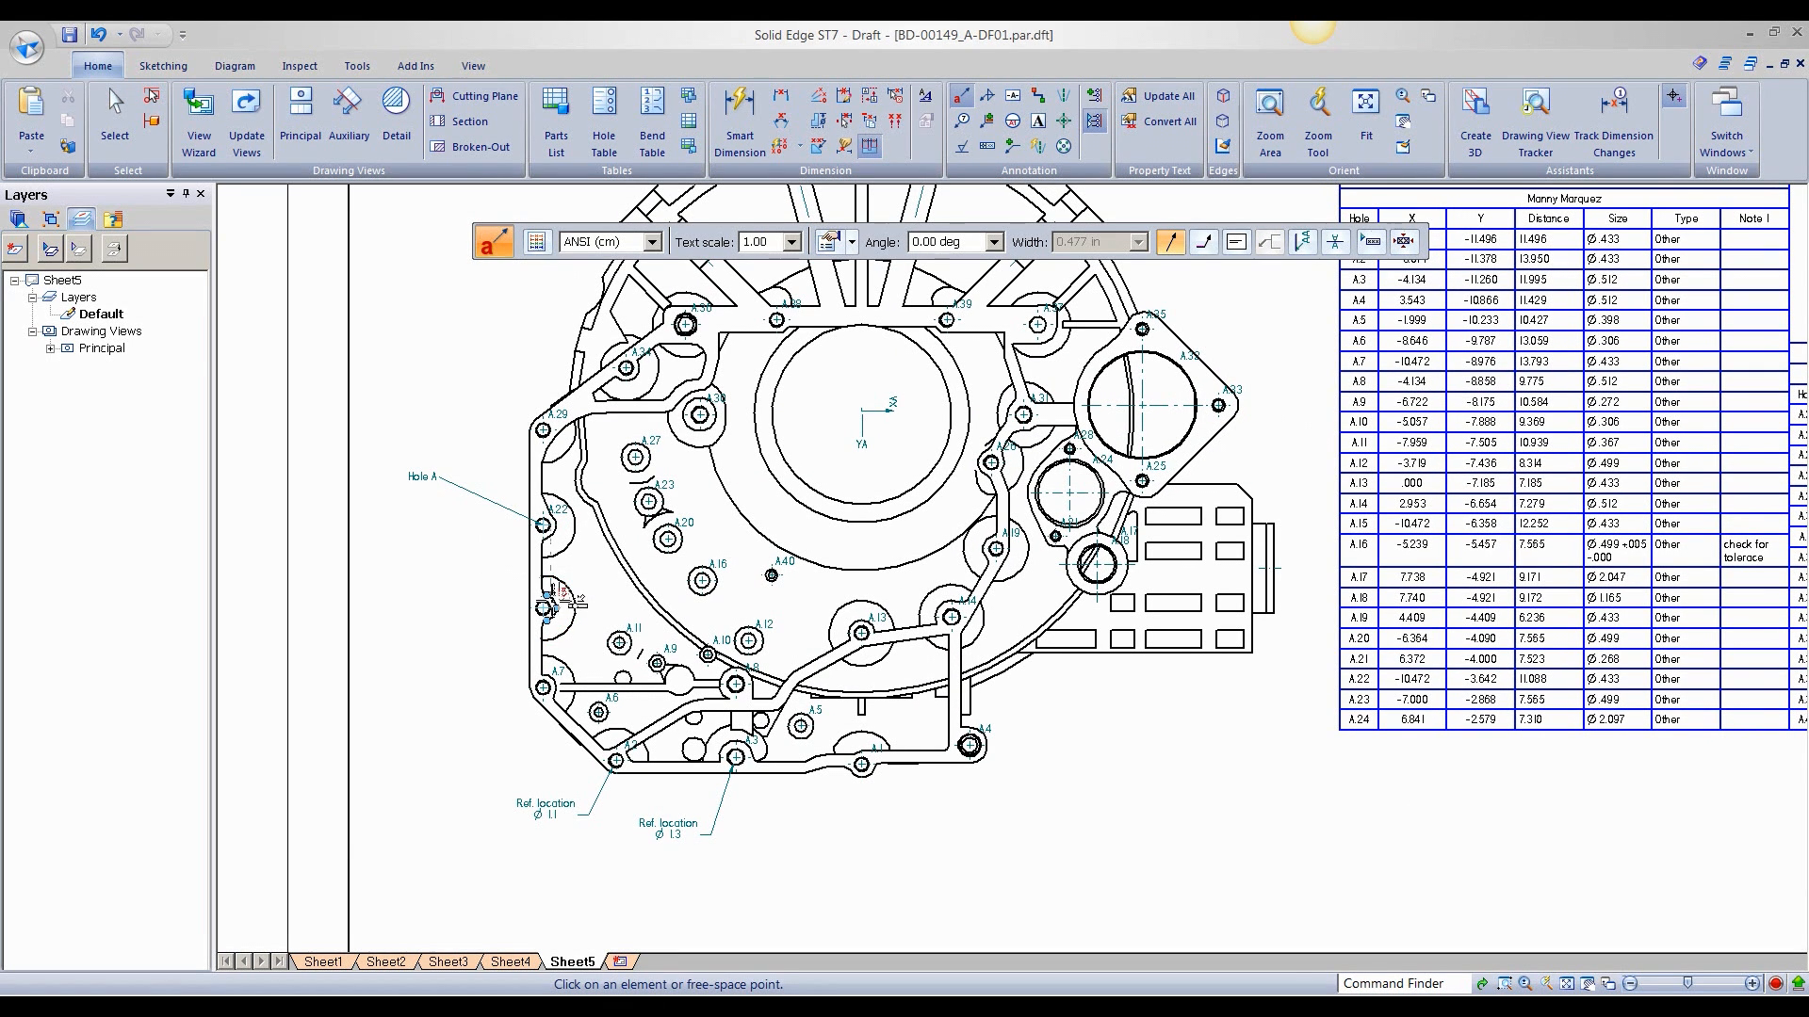
pyautogui.click(543, 608)
pyautogui.click(485, 586)
pyautogui.click(543, 430)
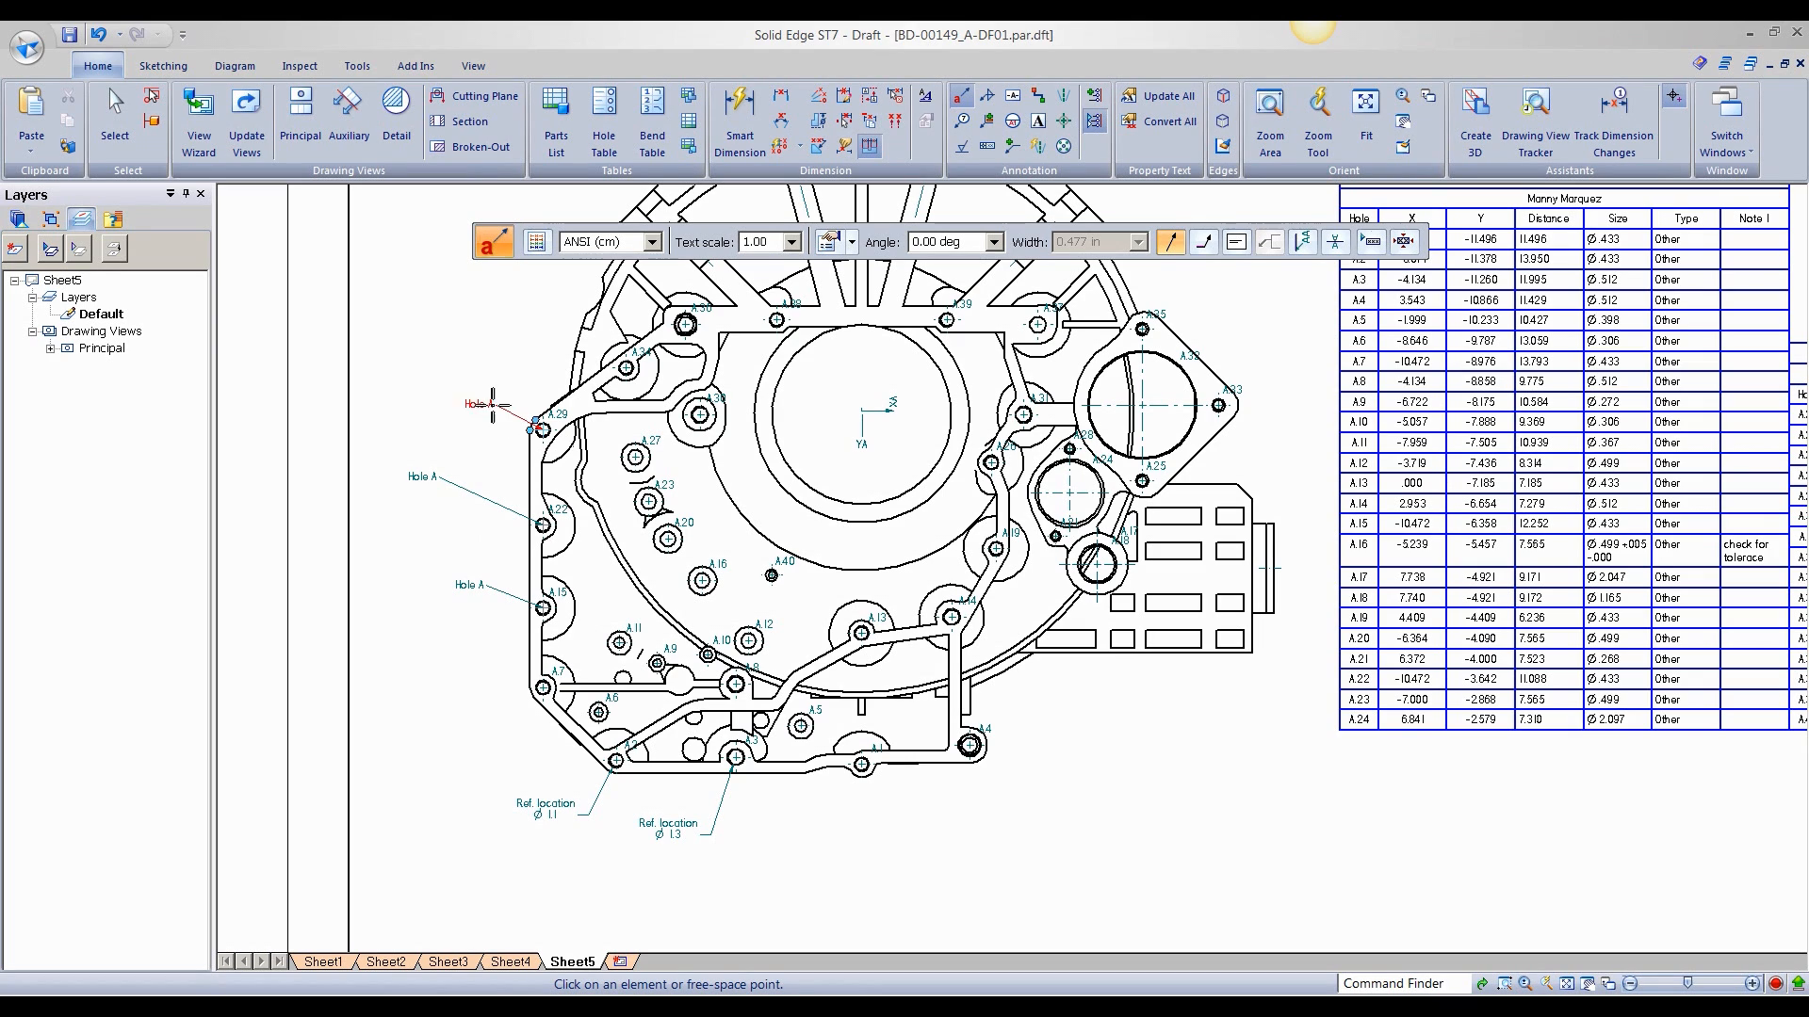
pyautogui.click(438, 386)
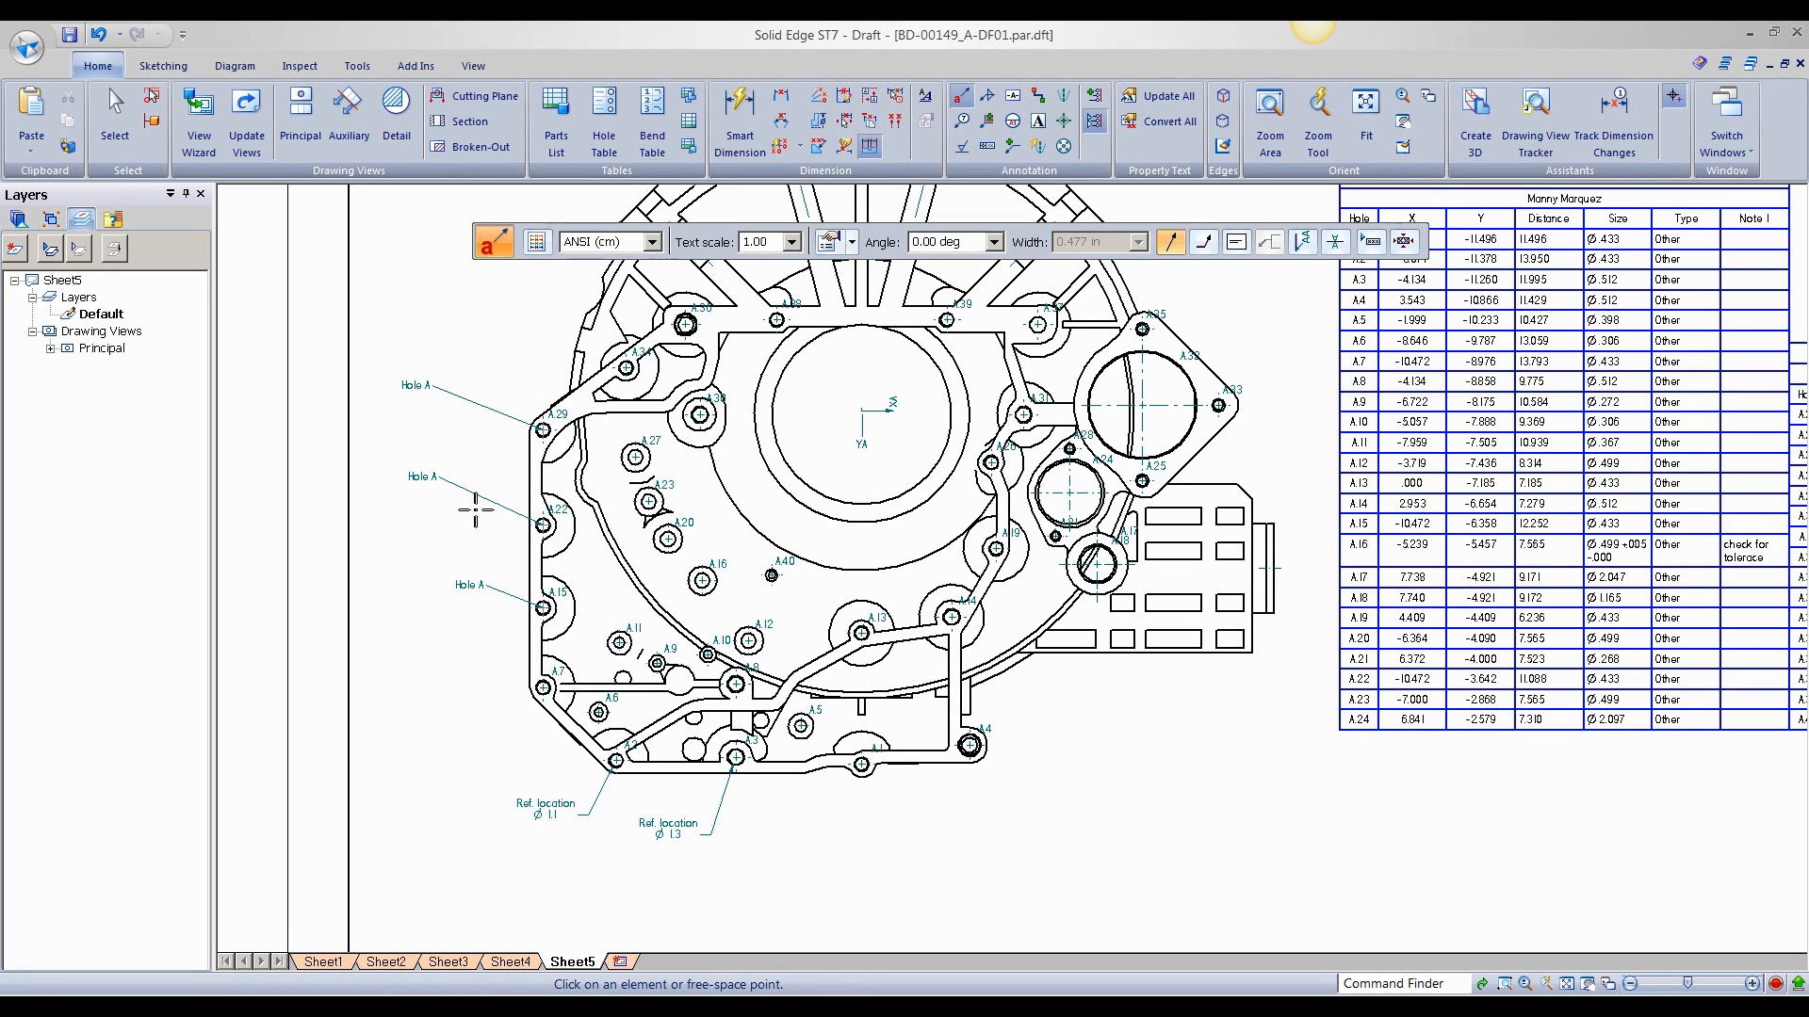
pyautogui.click(543, 688)
pyautogui.moveTo(552, 335); pyautogui.dragTo(520, 287, button='right')
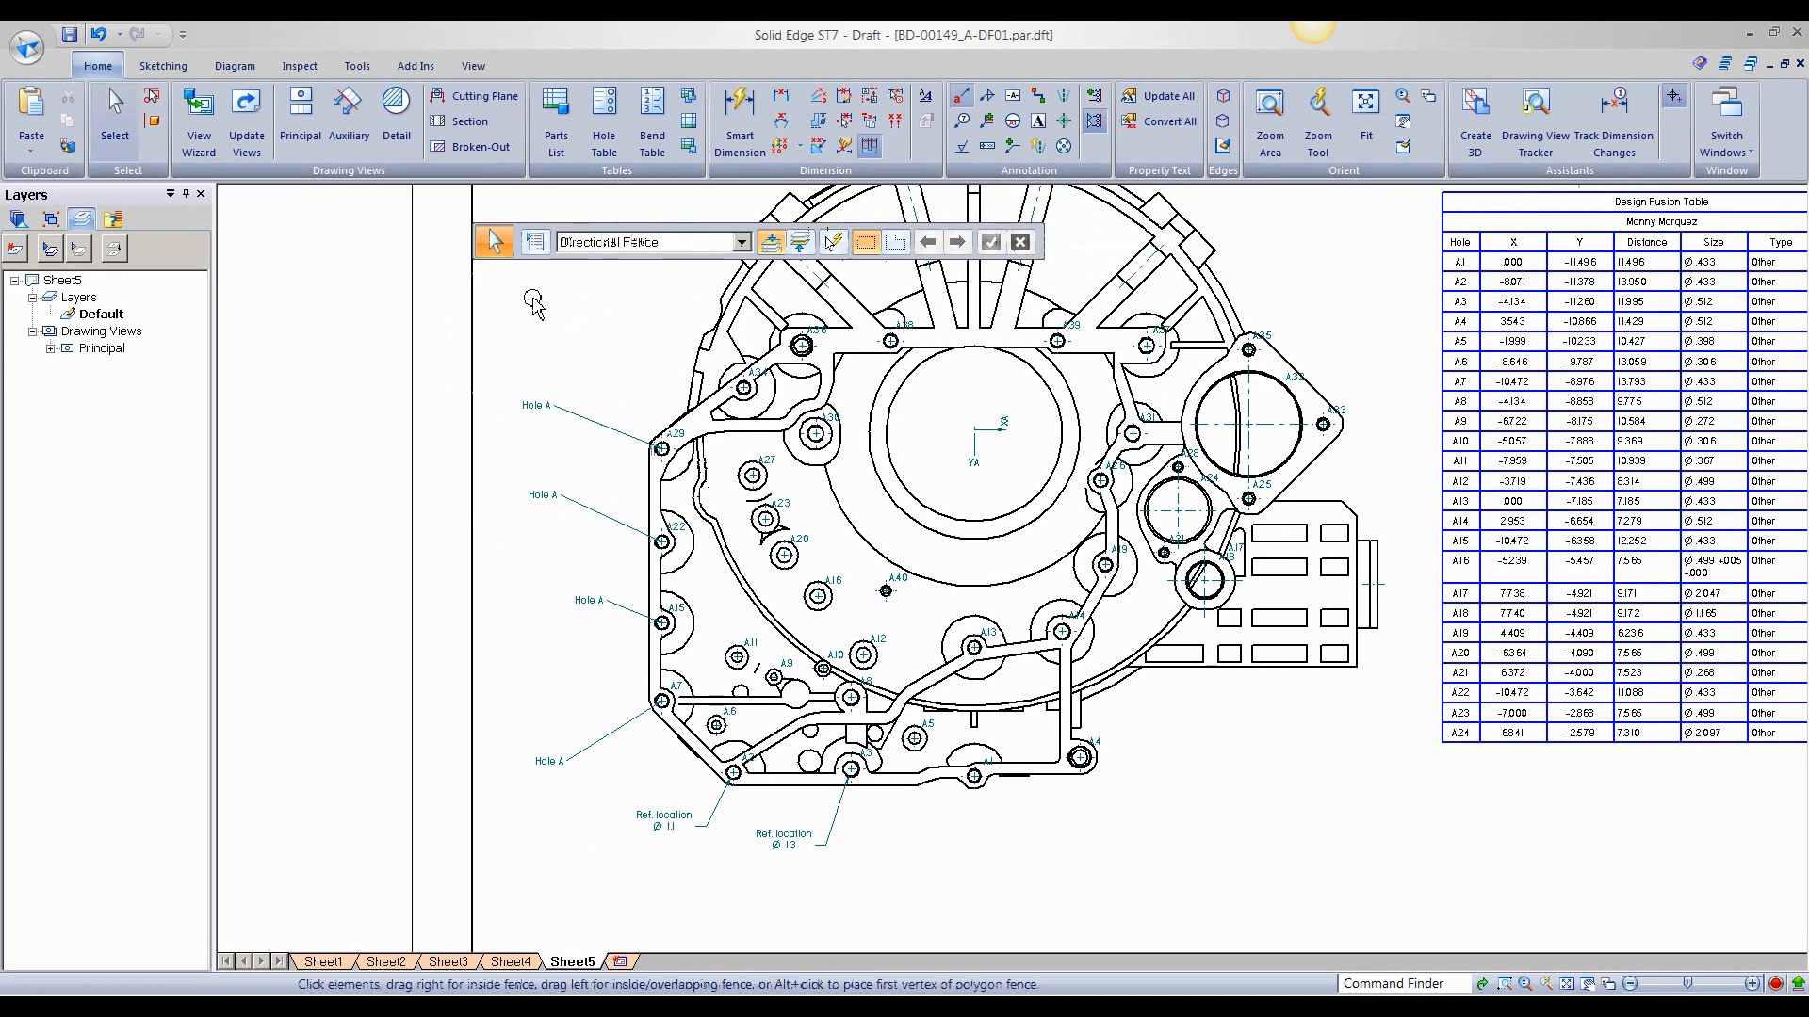
# - Align the A15 'Hole A' callout text with the A22 callout in one vertical column
pyautogui.click(872, 104)
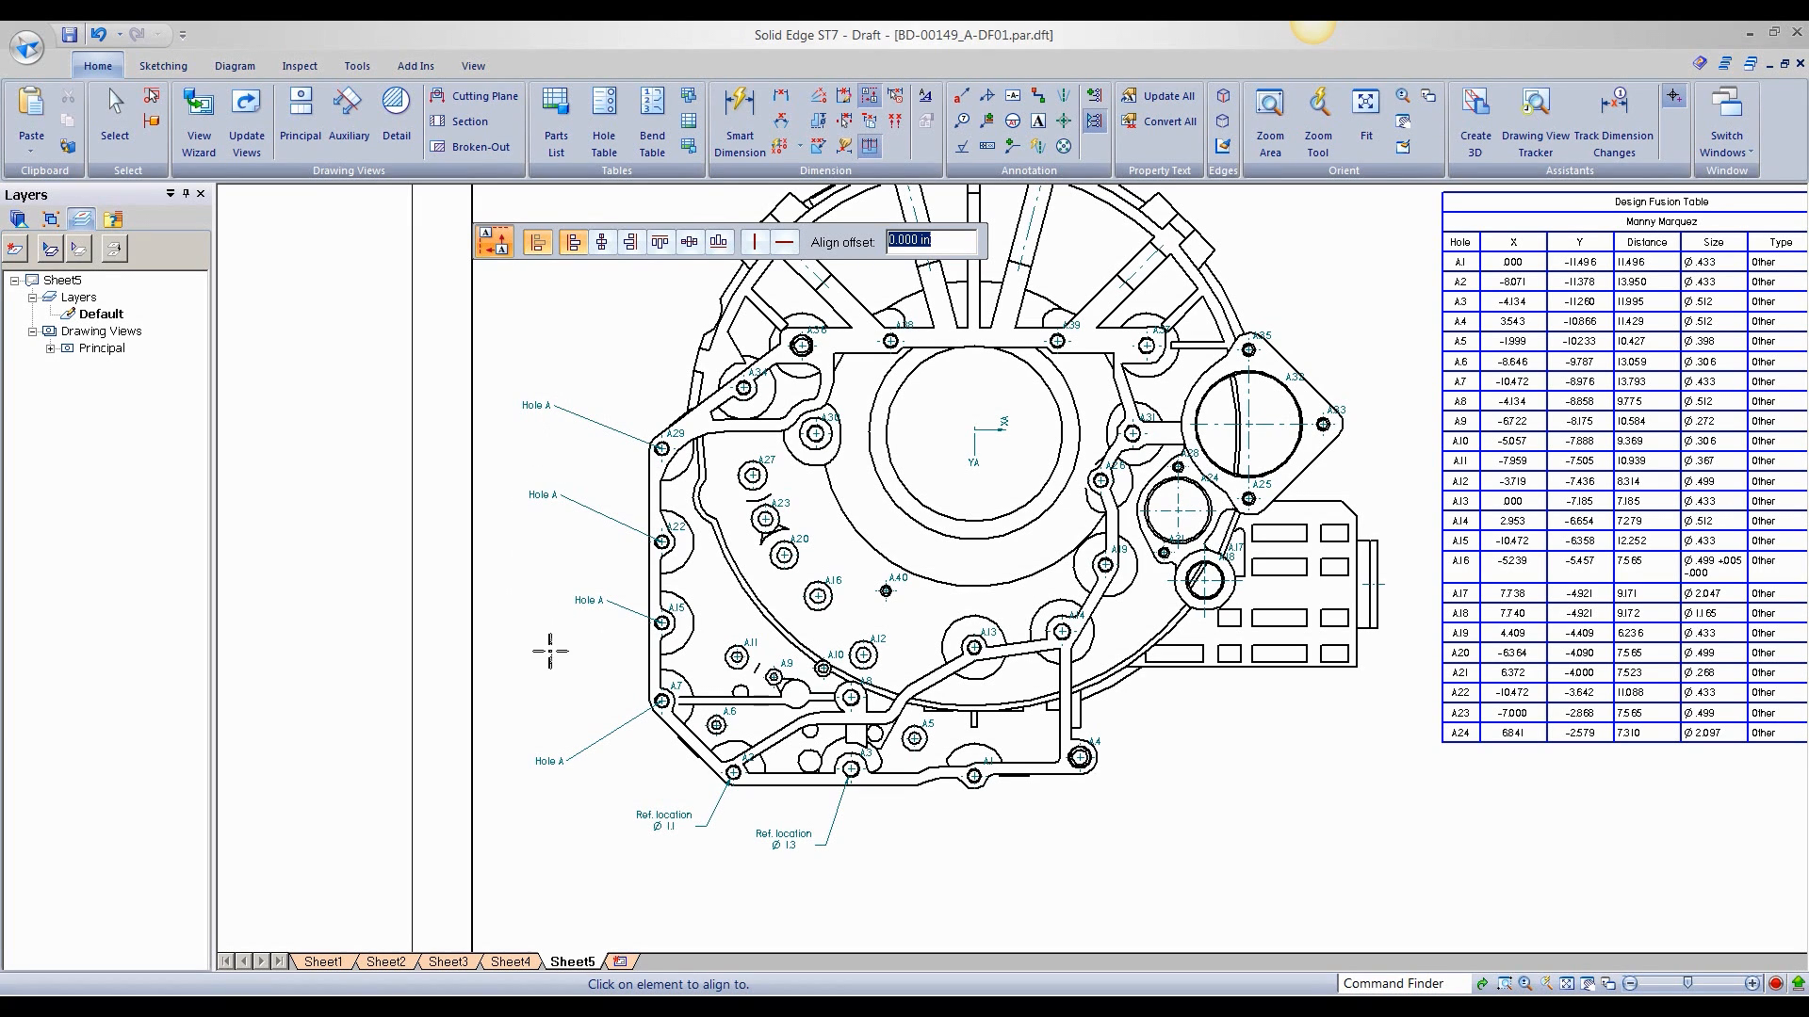
pyautogui.click(548, 495)
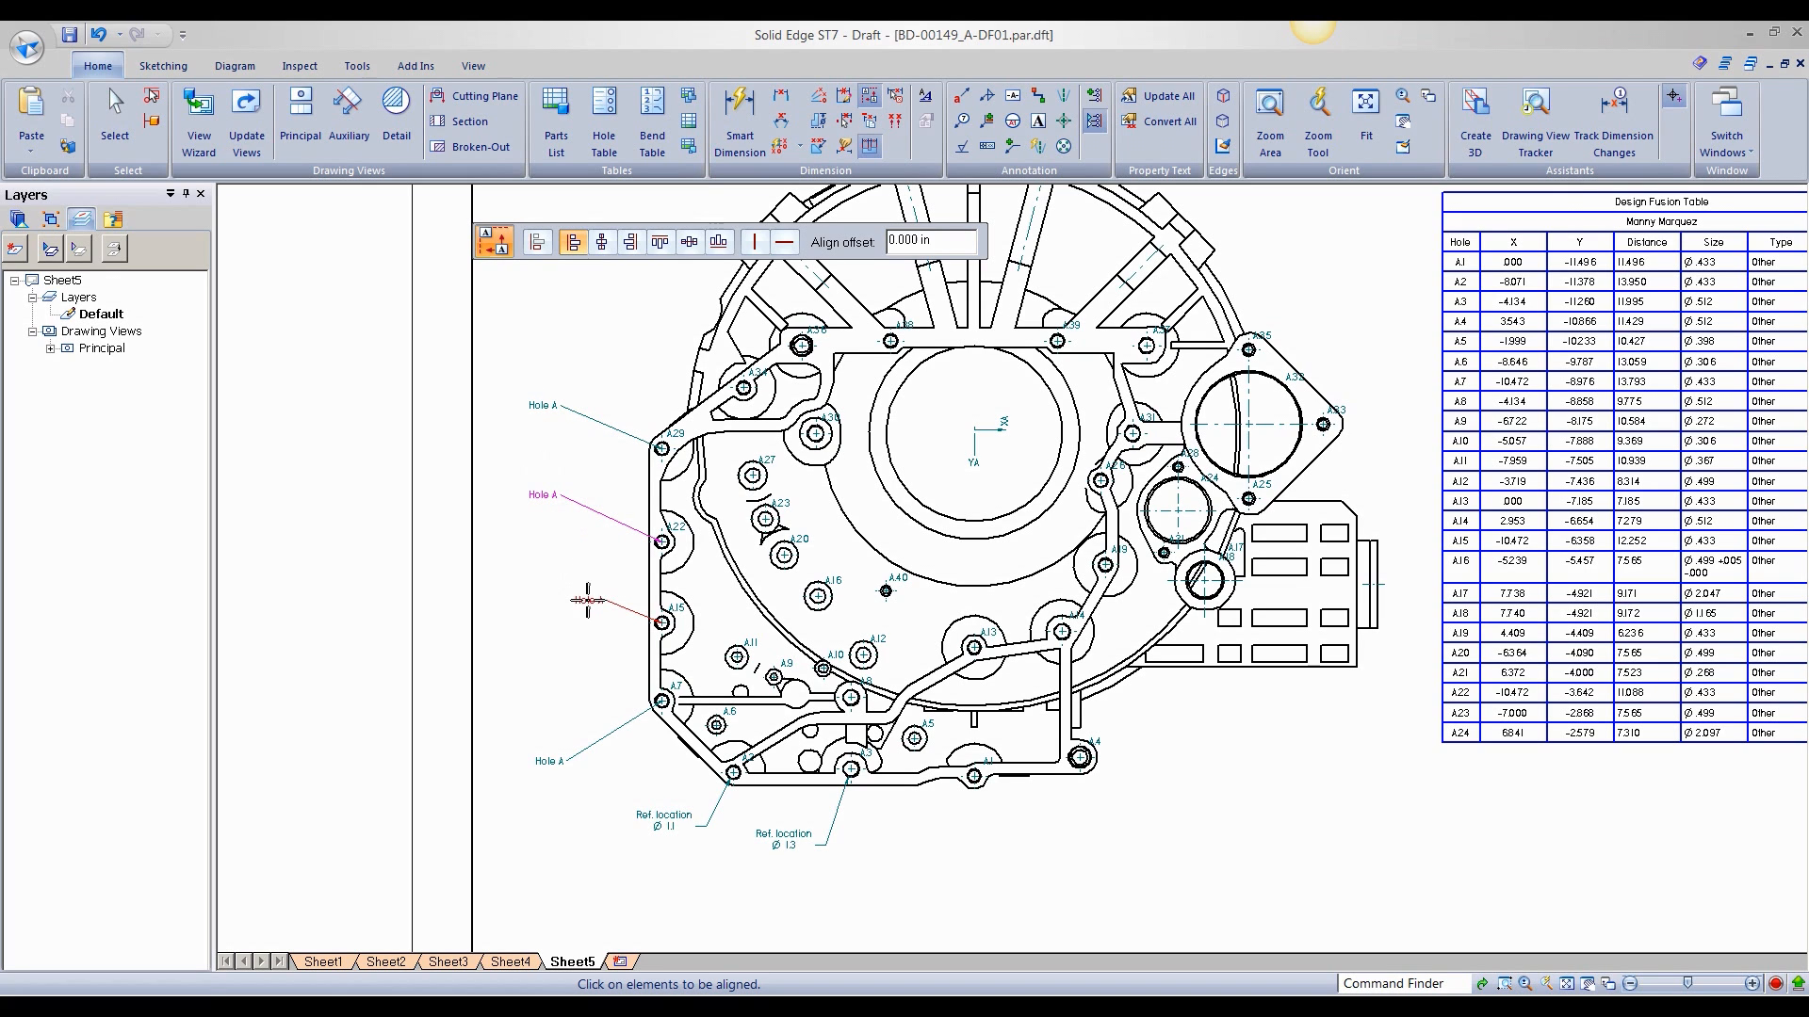
pyautogui.click(551, 761)
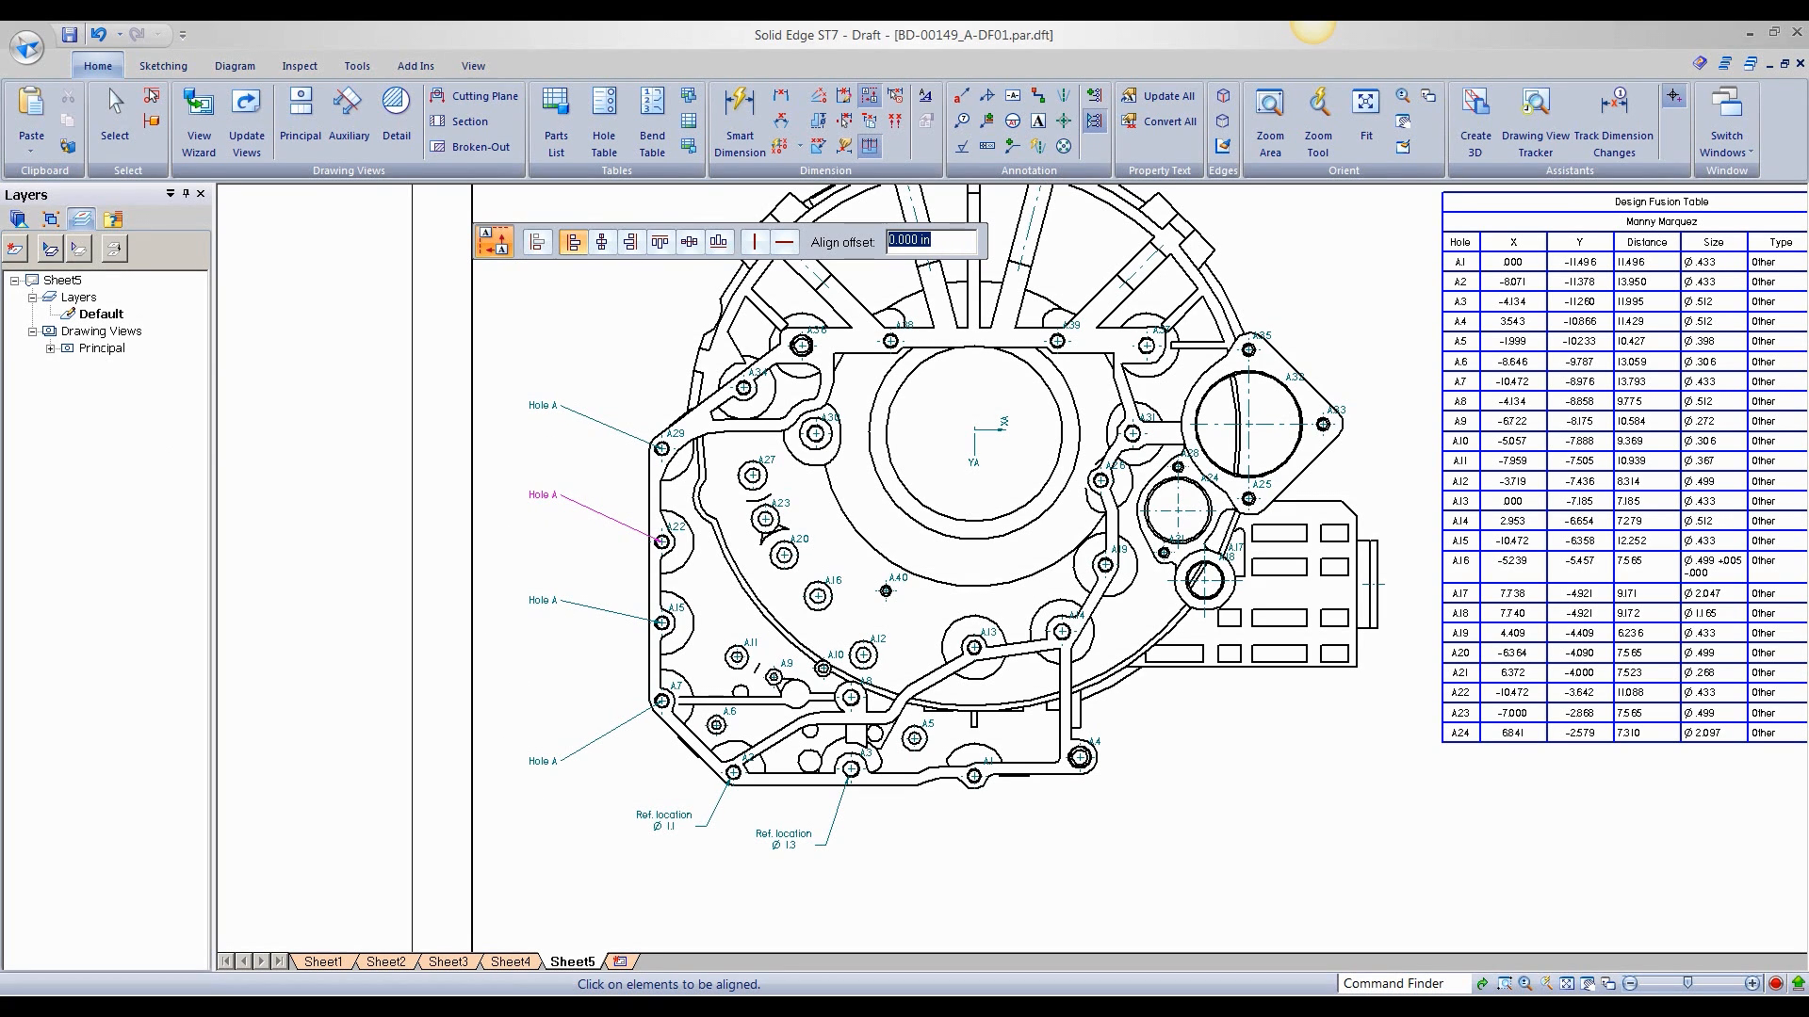
pyautogui.rightClick(371, 572)
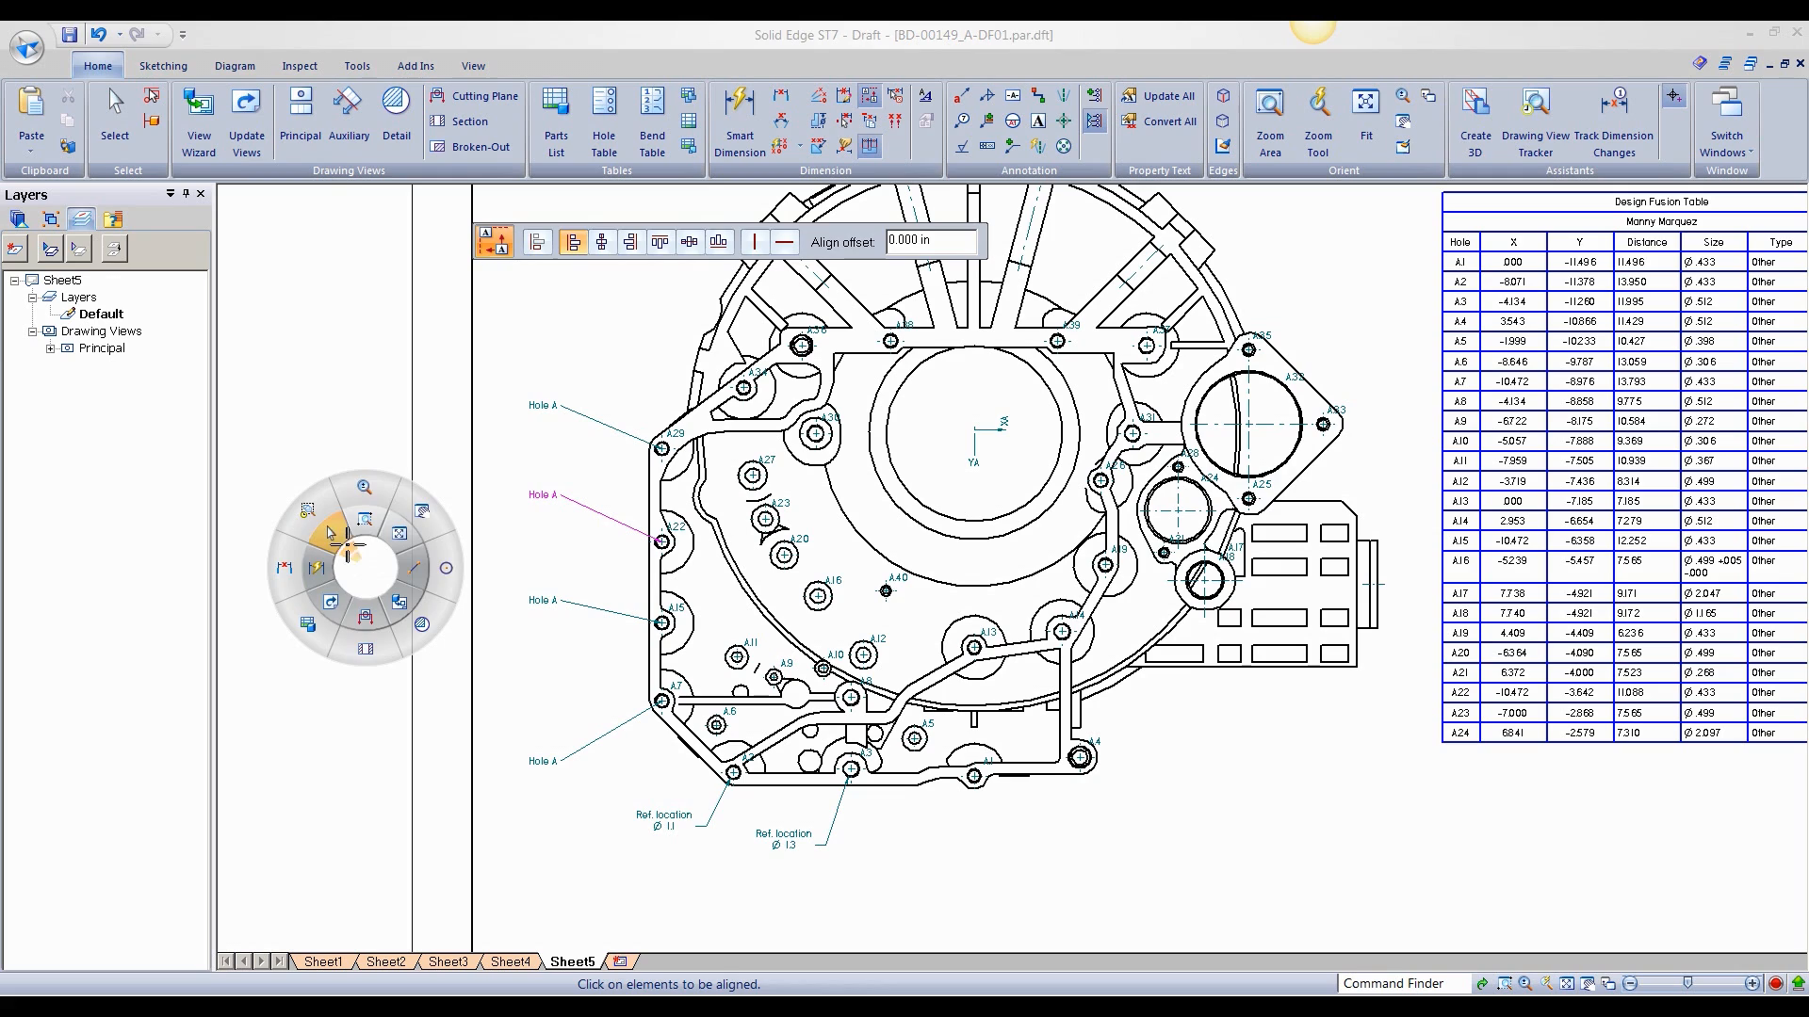
pyautogui.click(343, 525)
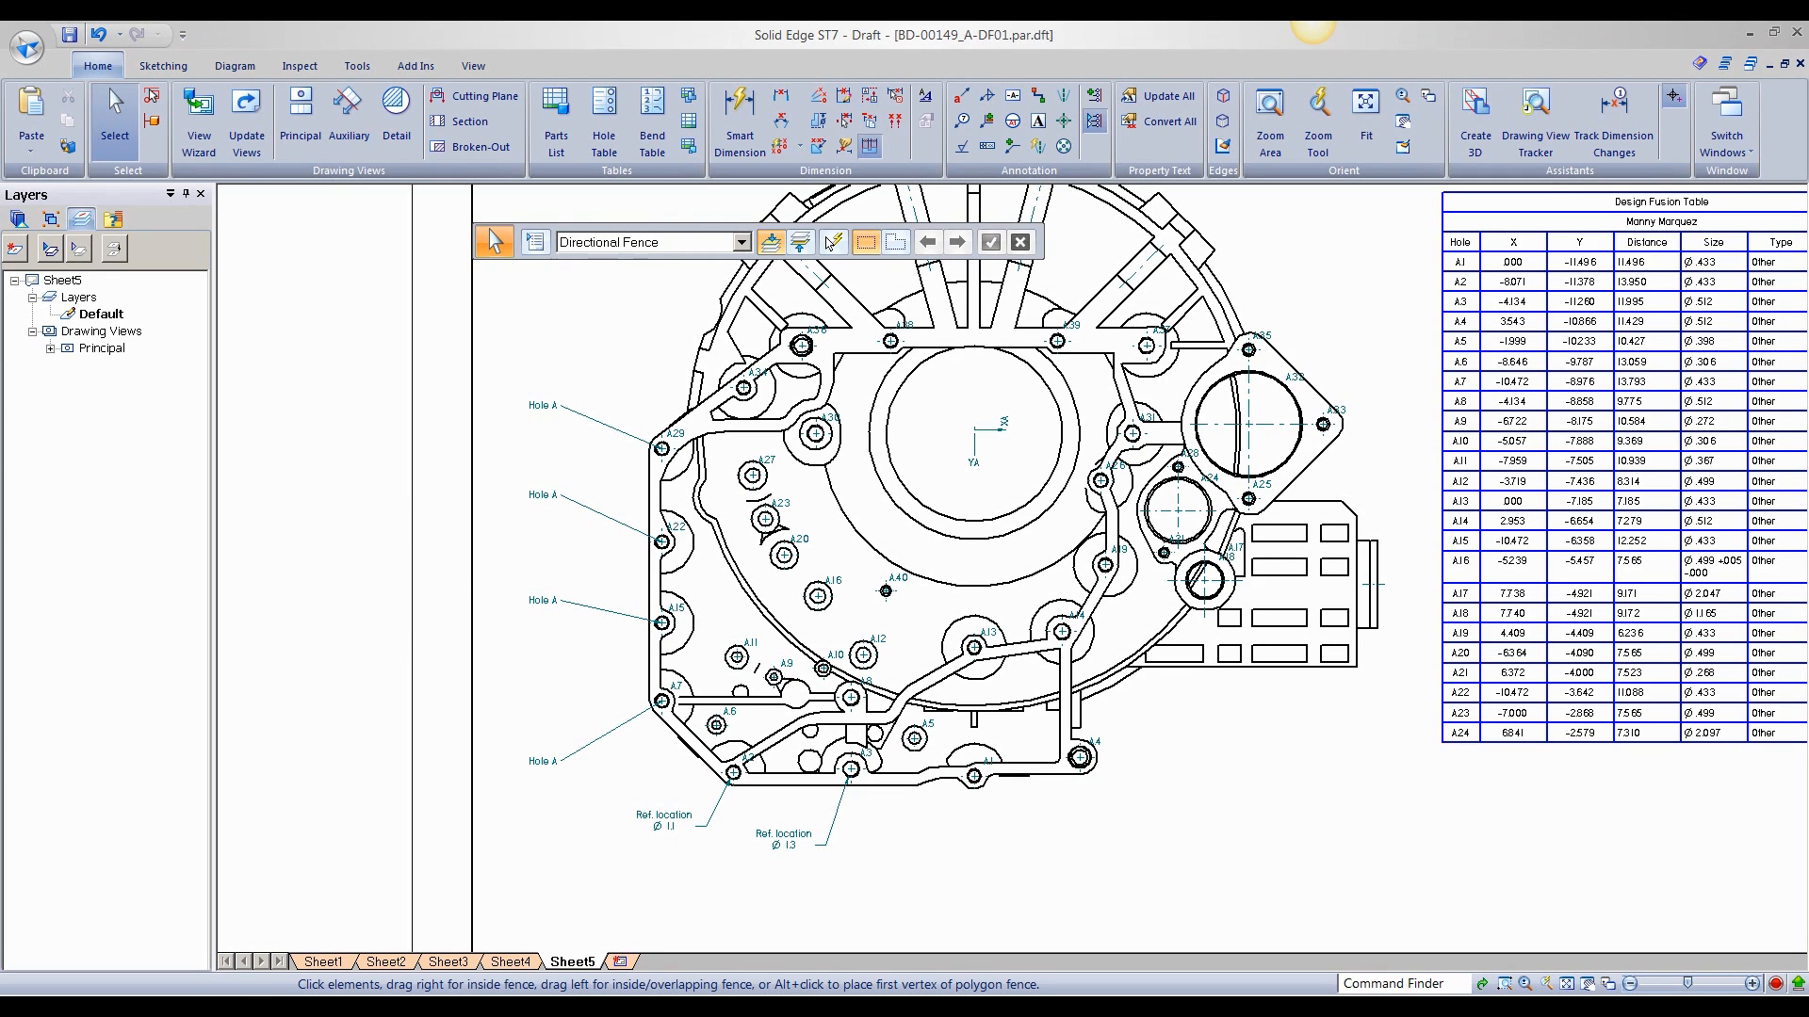